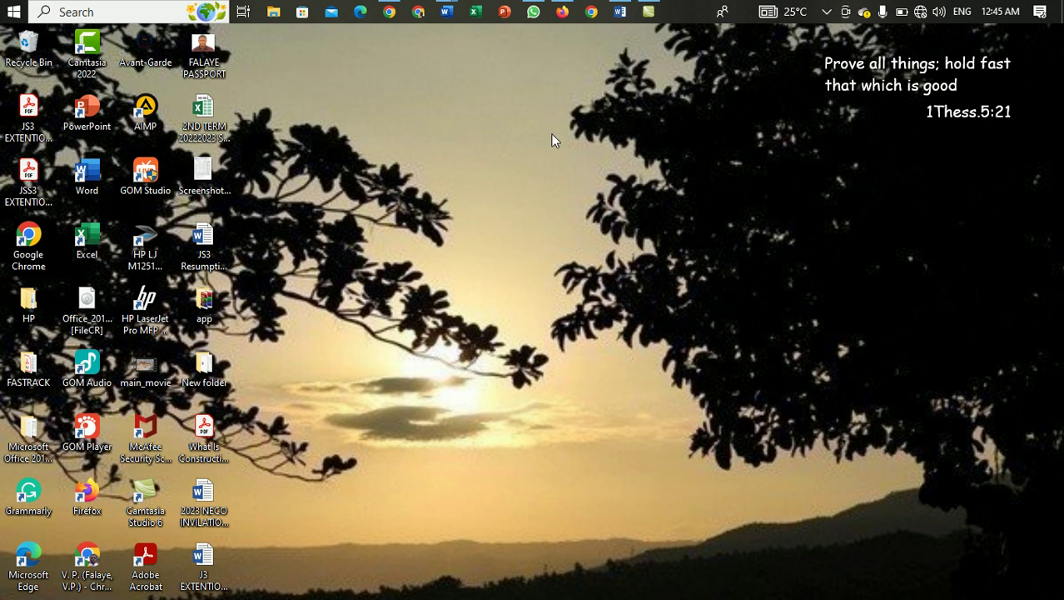
- Switch to the BSC_TEST_DRILL-1[1] Word document and remove the surplus blank lines between questions 11 and 12
left_click(620, 13)
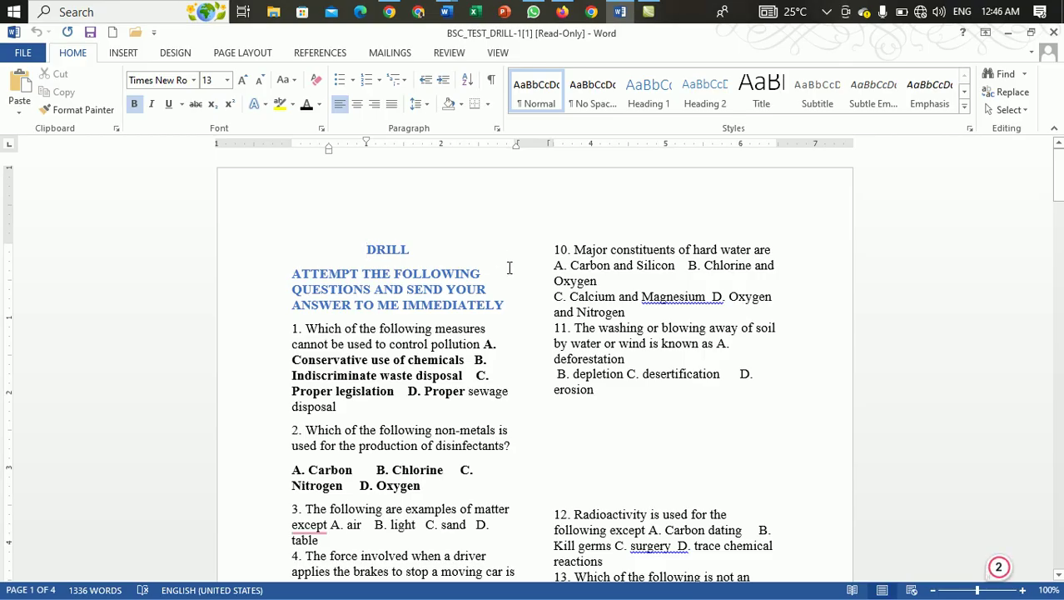
scroll(510, 268, "down", 4)
left_click(590, 220)
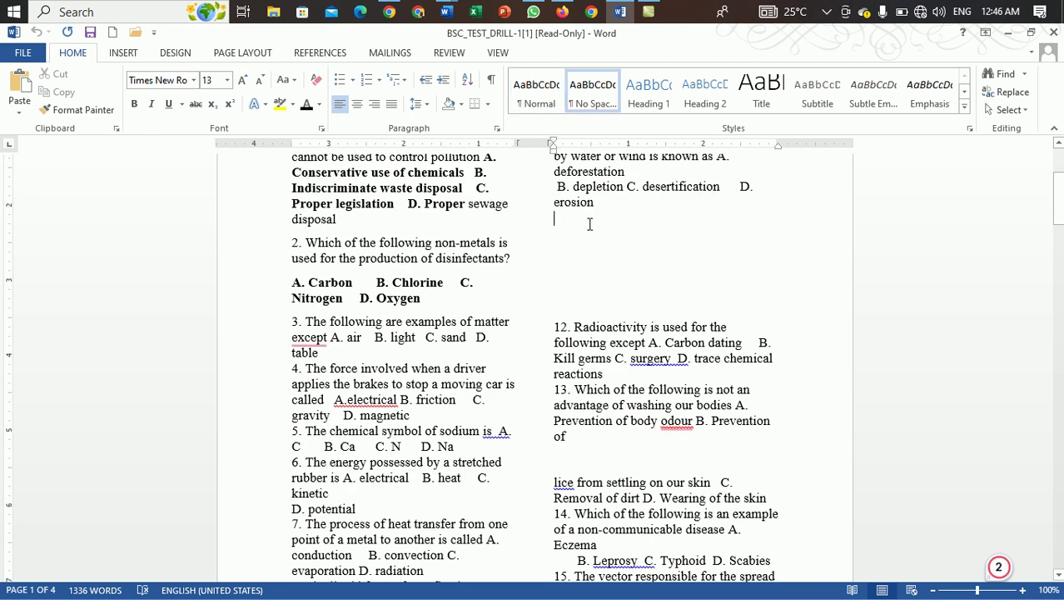
key("Delete")
key("Delete")
key("Delete")
key("Delete")
key("Delete")
key("Delete")
key("Delete")
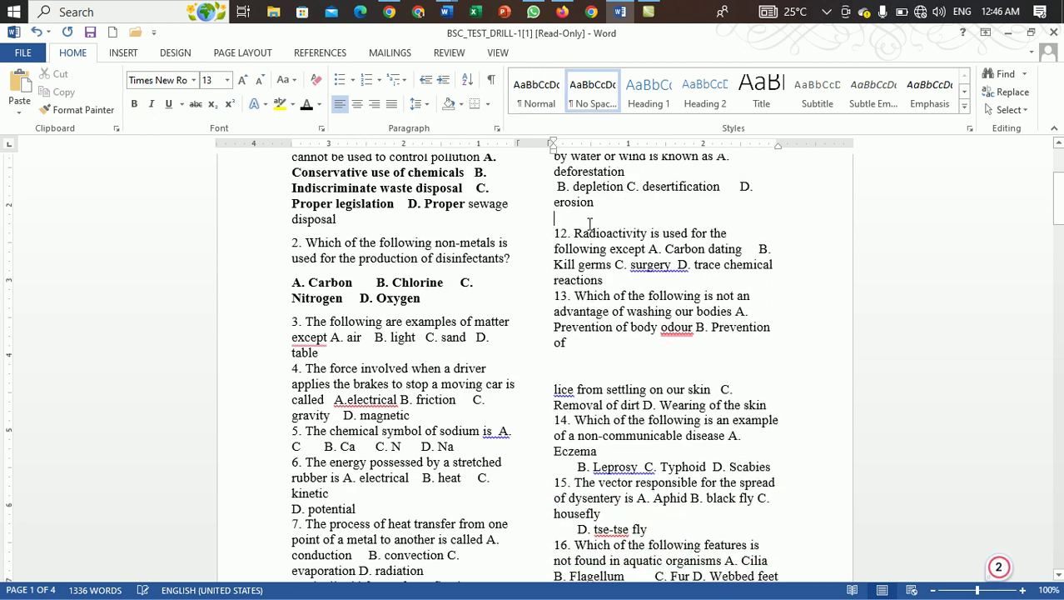
- Close the gap in option B of question 13 so "Prevention of" runs straight into "lice from settling on our skin"
scroll(589, 223, "down", 4)
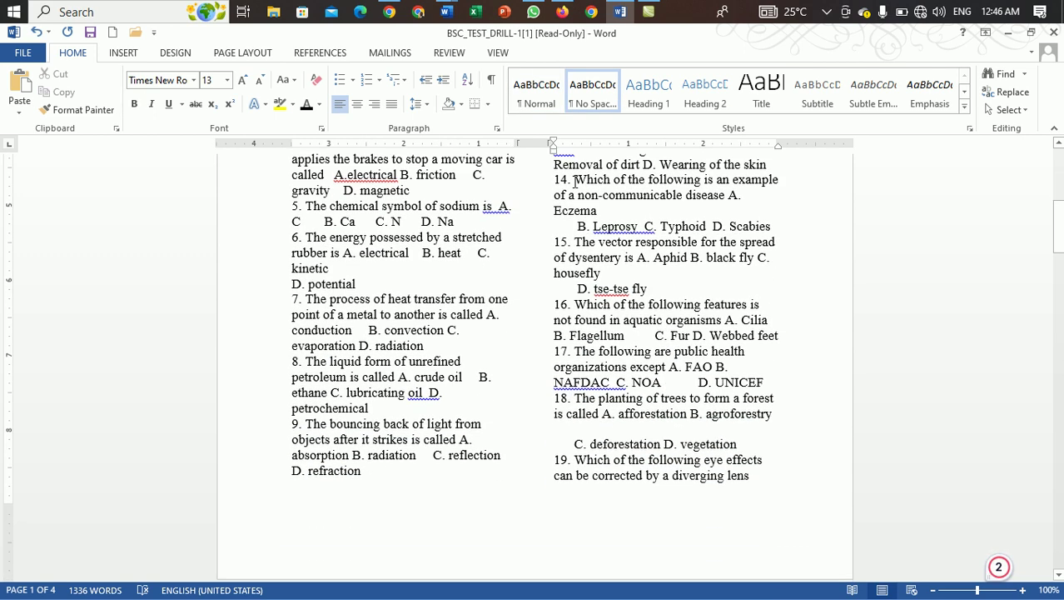
scroll(575, 189, "up", 2)
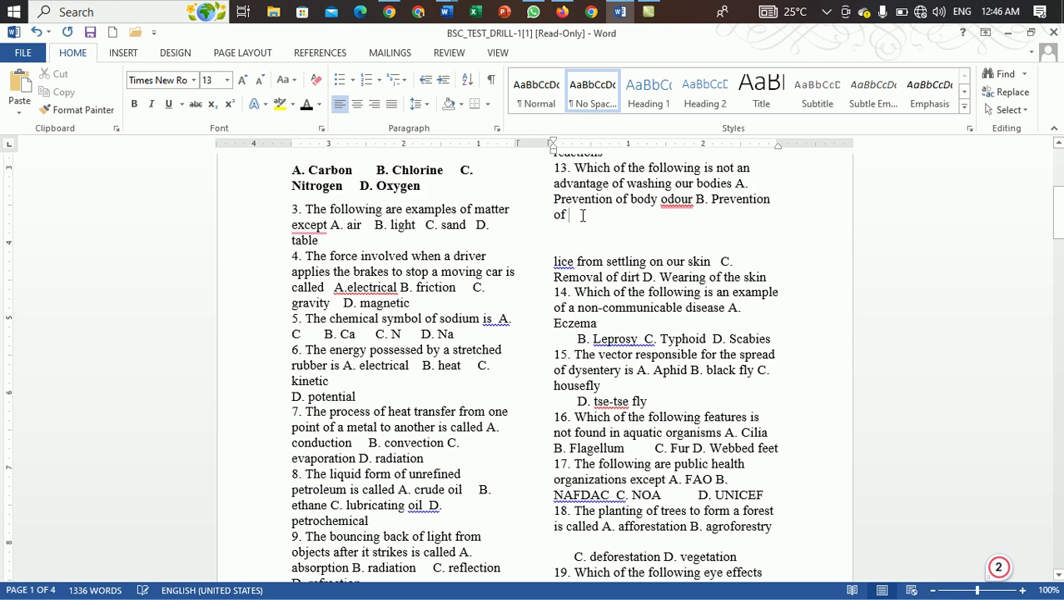
key("Delete")
key("Delete")
key("Delete")
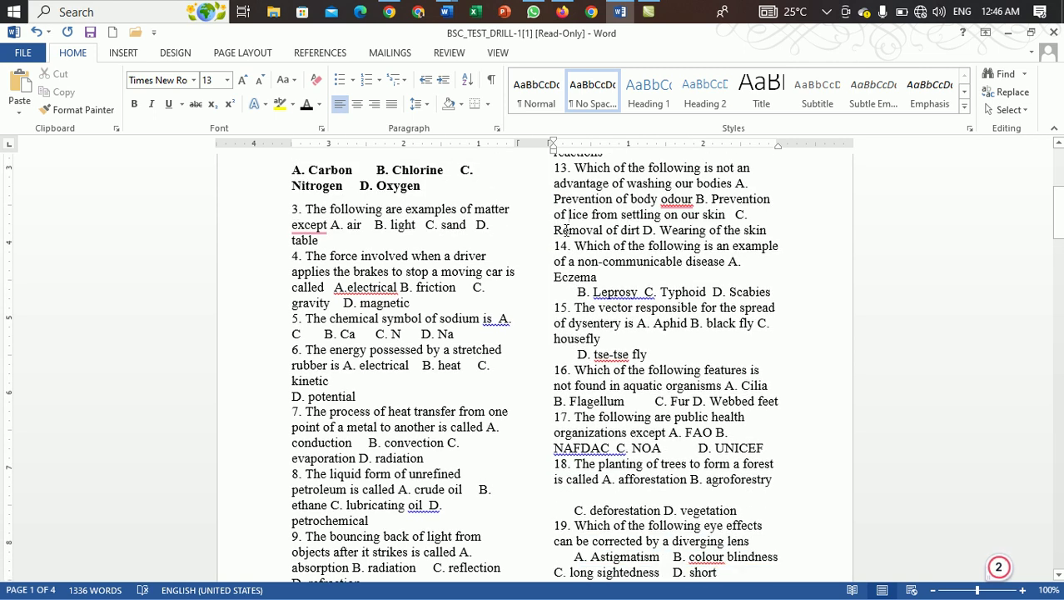
- Review the remaining drill questions through question 60 at the end of the document
scroll(574, 225, "down", 1)
scroll(565, 231, "down", 10)
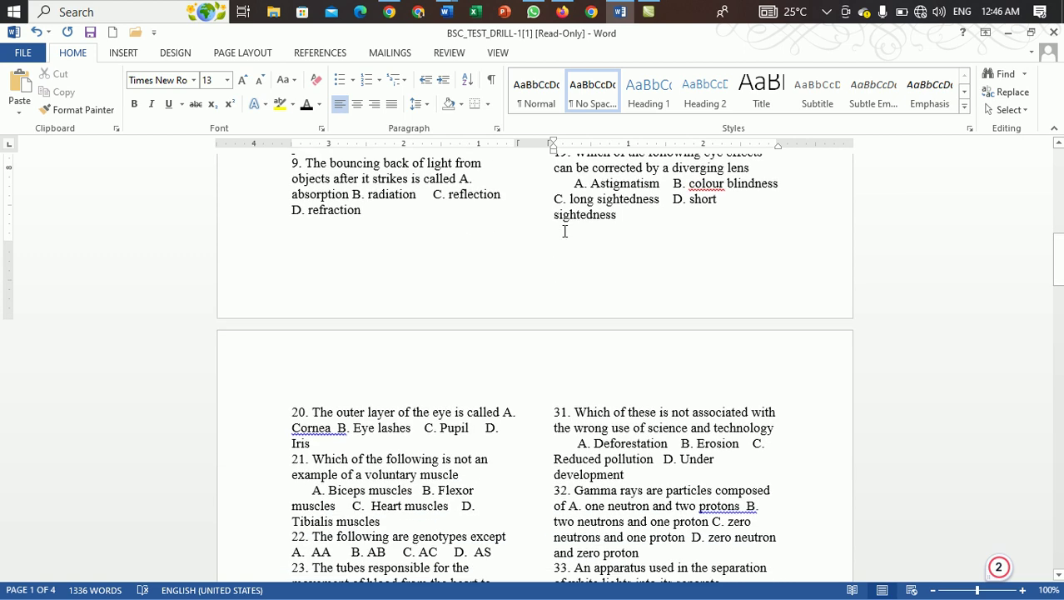
scroll(565, 232, "down", 4)
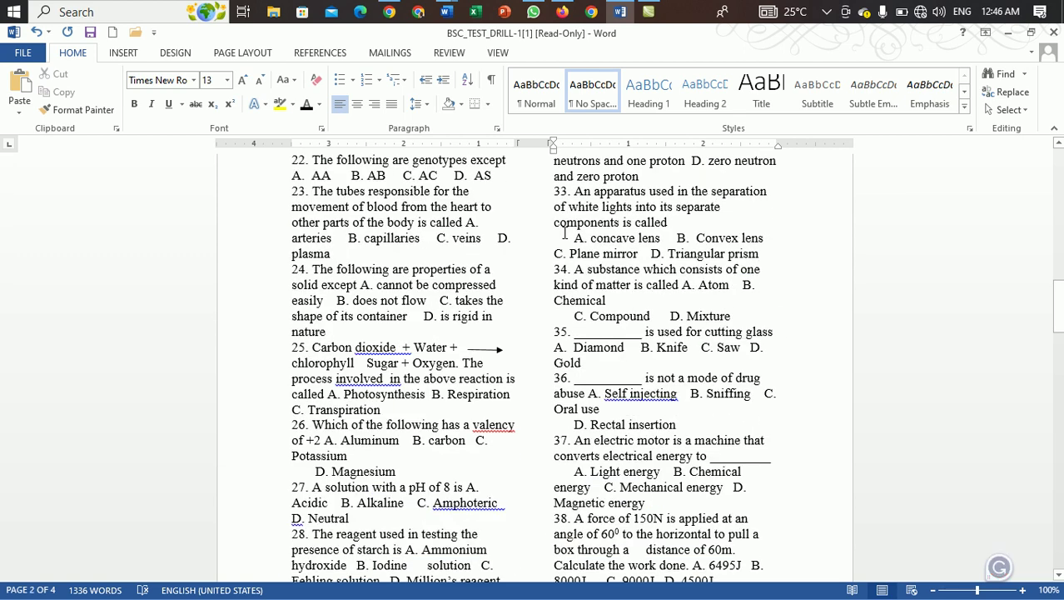
scroll(564, 232, "down", 8)
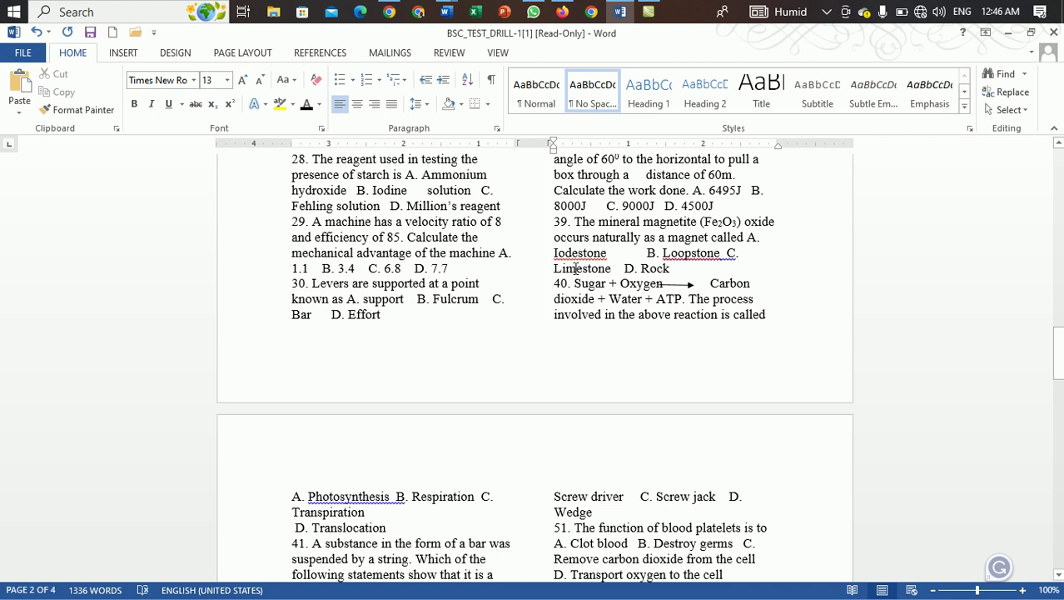
scroll(630, 301, "down", 7)
scroll(630, 301, "down", 10)
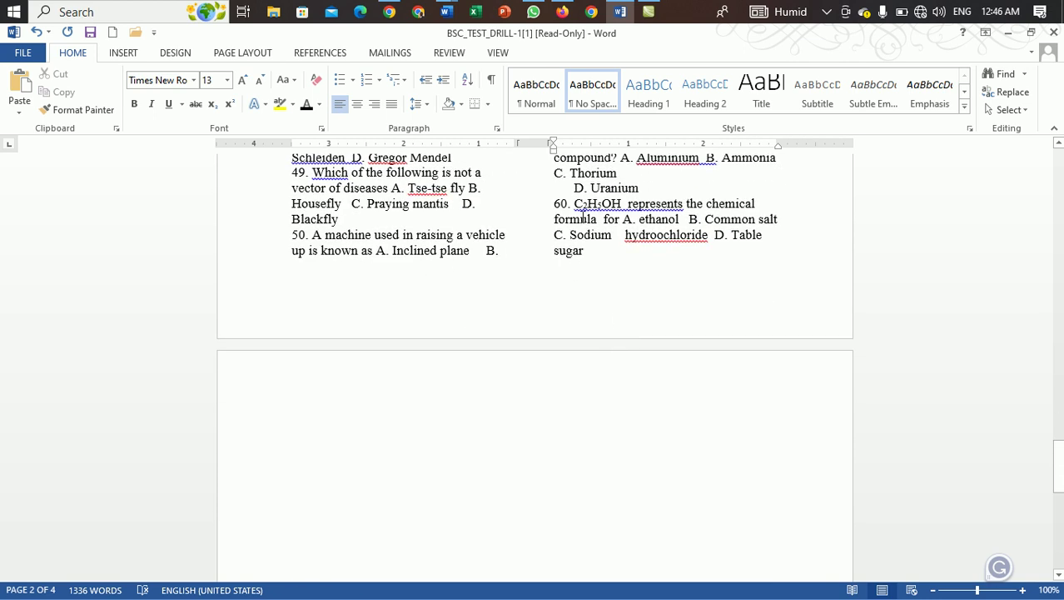
scroll(583, 218, "down", 2)
scroll(583, 218, "up", 2)
scroll(583, 219, "up", 6)
scroll(586, 222, "up", 1)
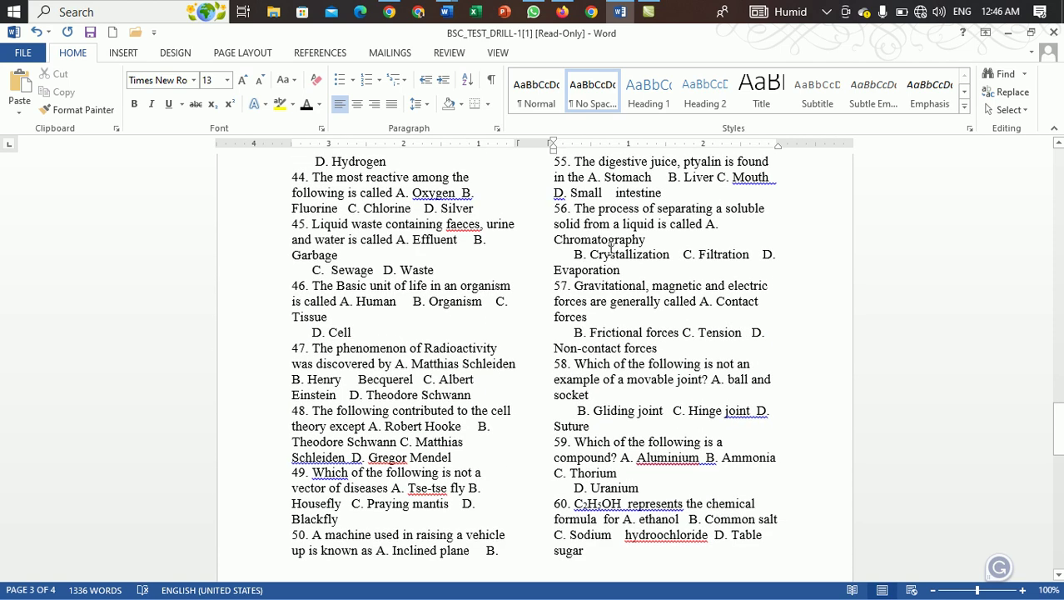
- Minimize the document and open a maximized Chrome window under a user profile
left_click(1007, 34)
left_click(591, 11)
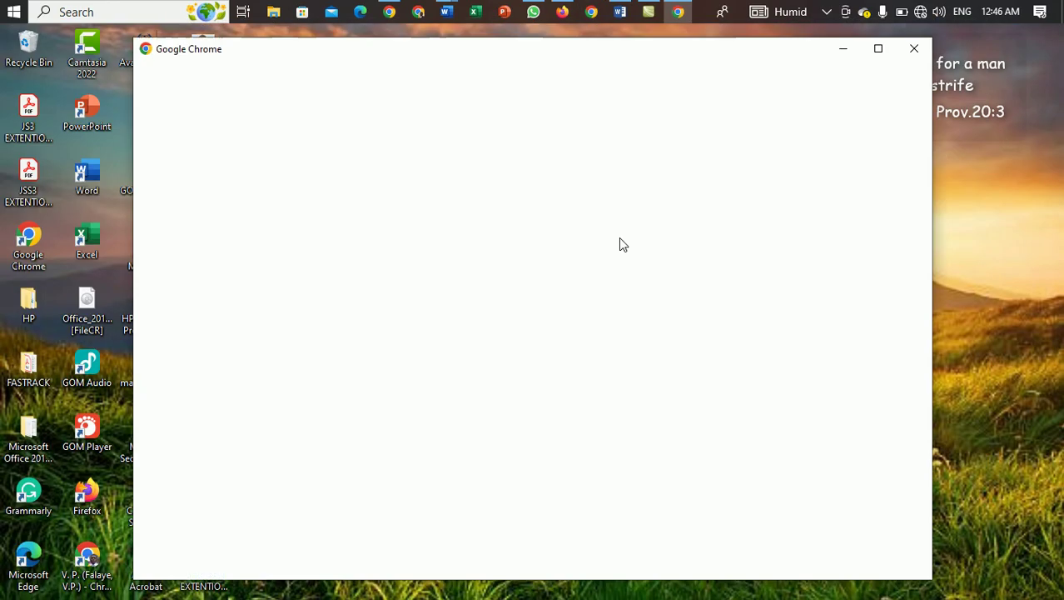
left_click(618, 367)
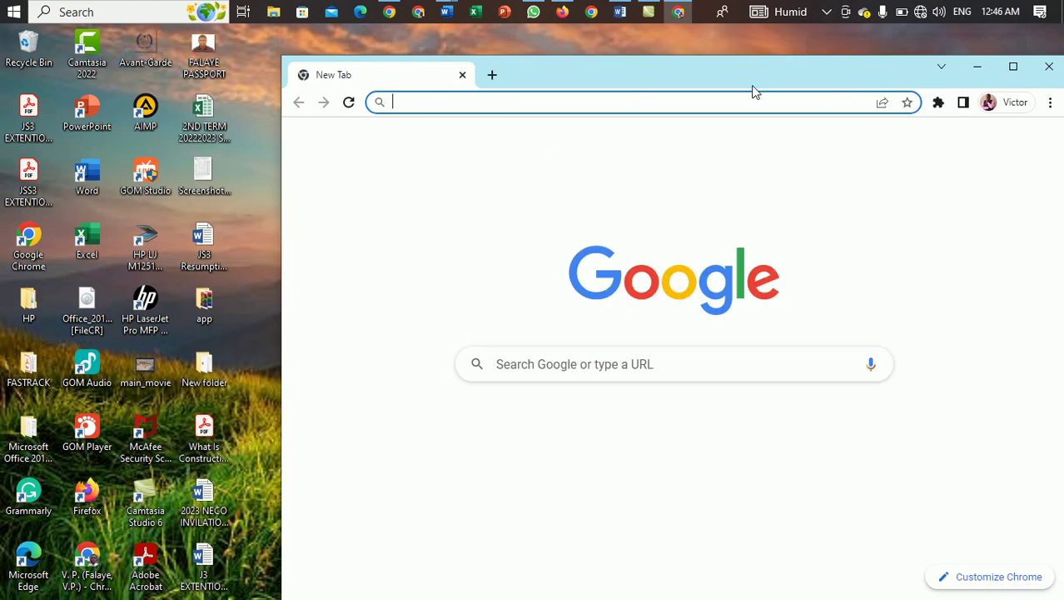
double_click(826, 77)
- Go to forms.google.com
left_click(520, 62)
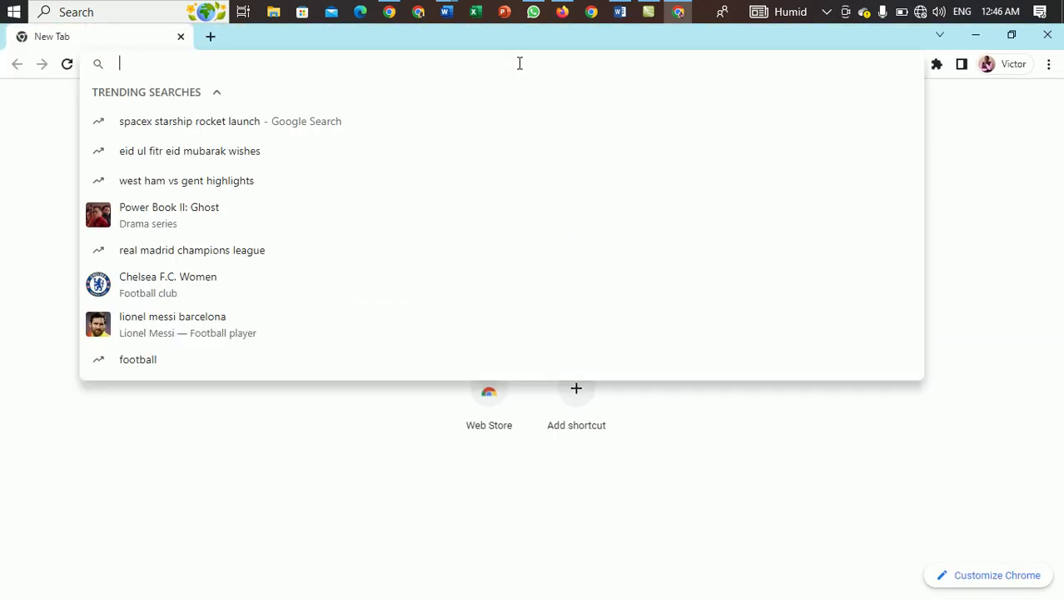
type("f")
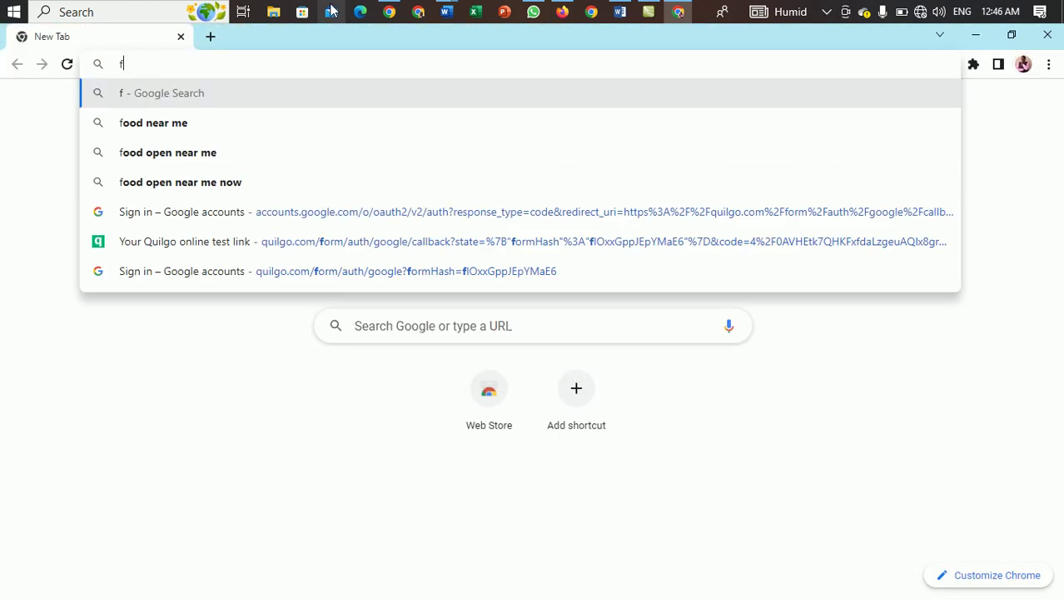
type("orms.go")
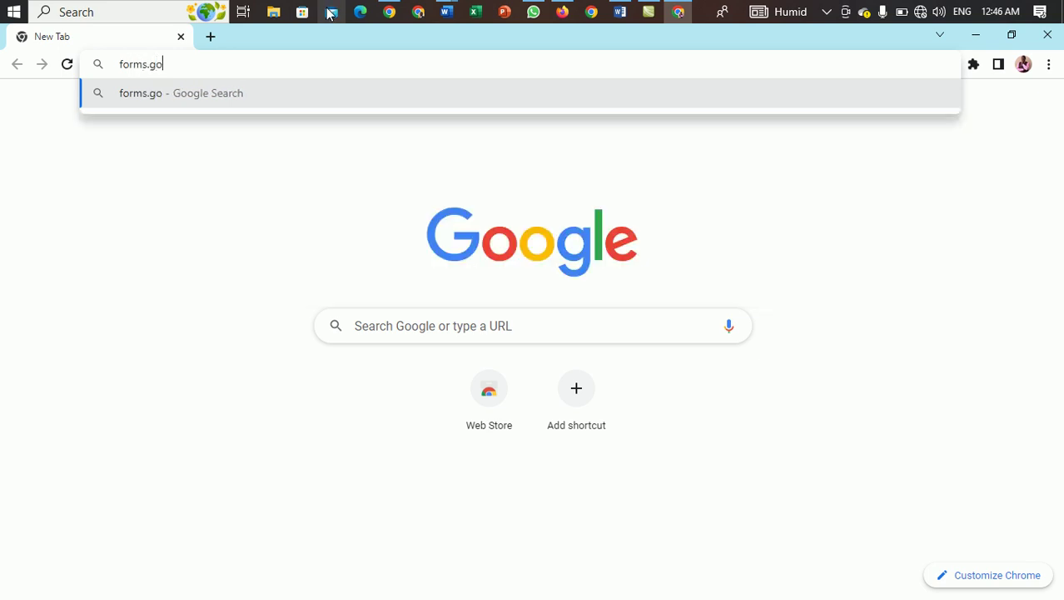
type("ogle.com")
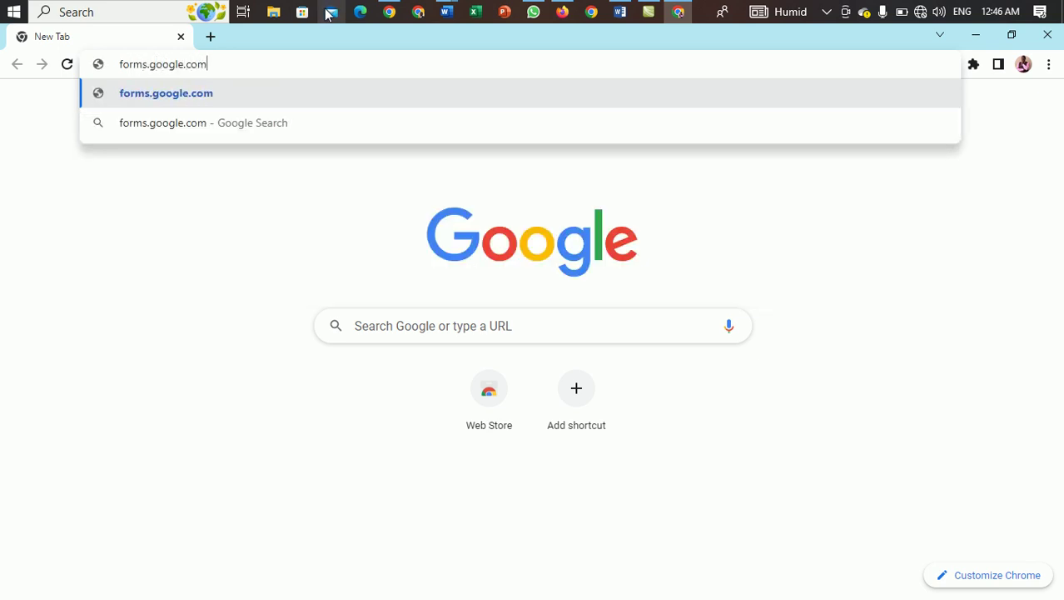
key("Return")
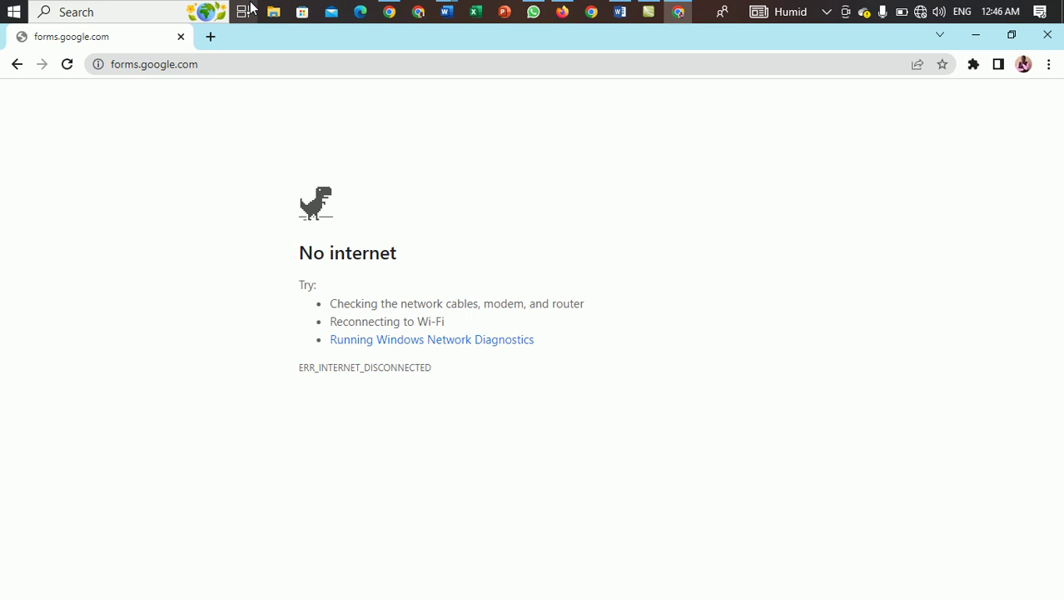
- Connect the computer to the first listed secured Wi-Fi network
left_click(919, 13)
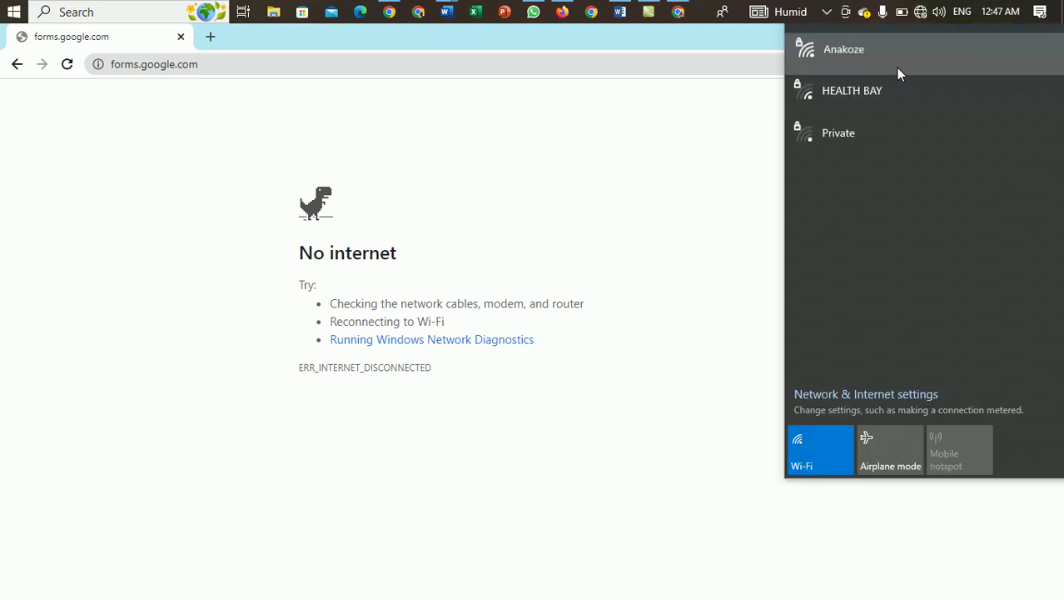
left_click(897, 68)
left_click(968, 118)
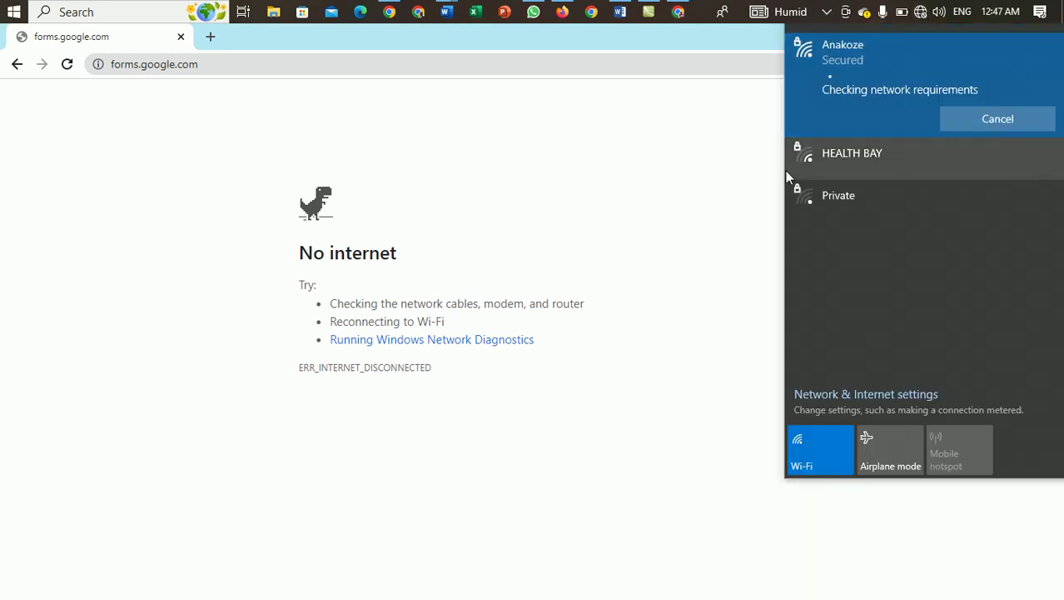
left_click(684, 183)
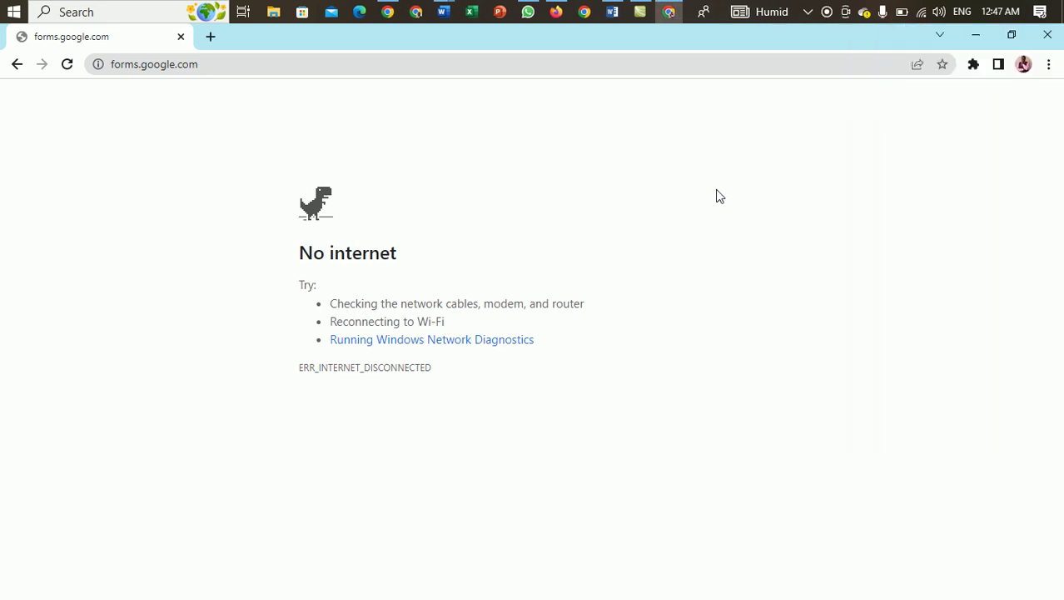
- Reload the Google Forms page and create a new blank form
left_click(67, 66)
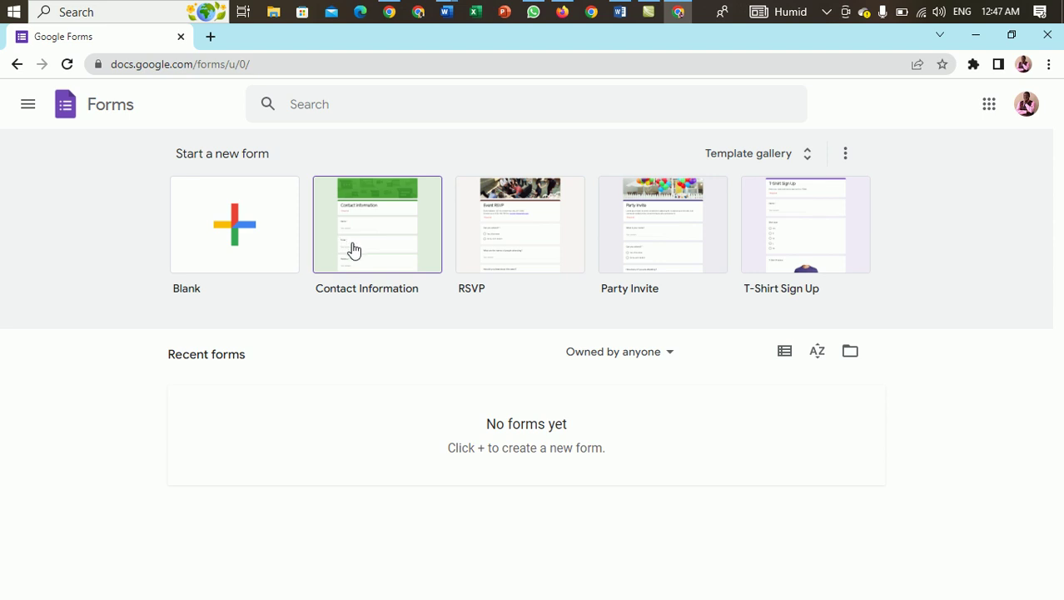
left_click(243, 233)
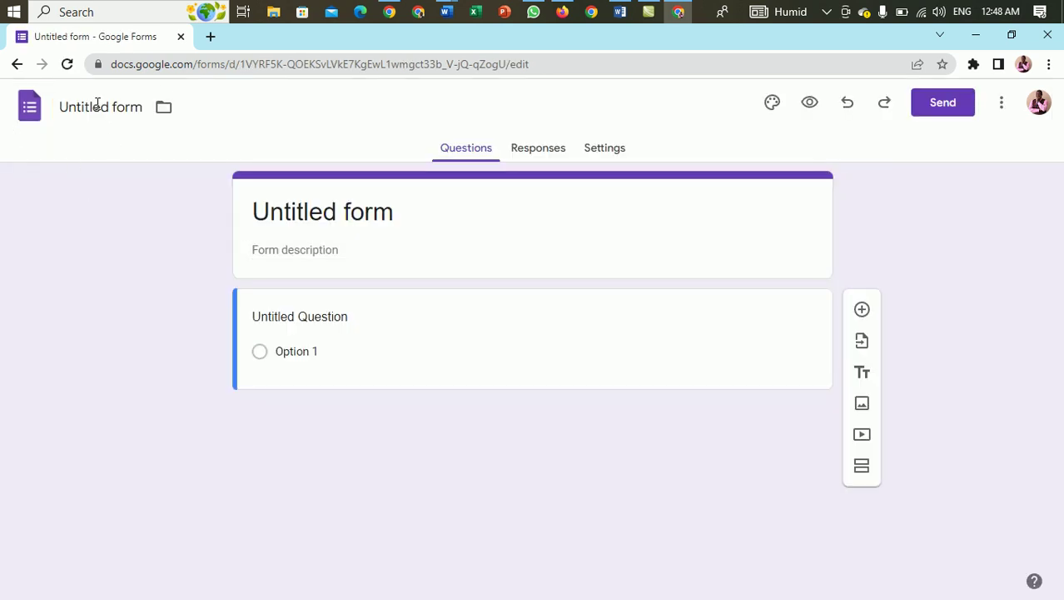
left_click(104, 107)
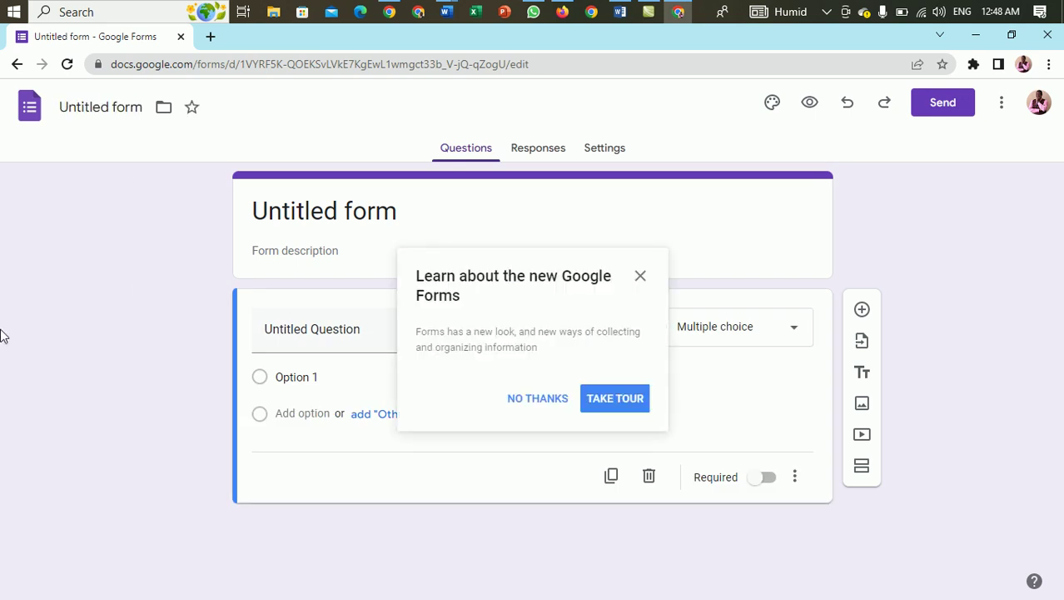
- Switch to the Word document to look over the drill questions, and return to the blank form in Chrome
key("alt+Tab")
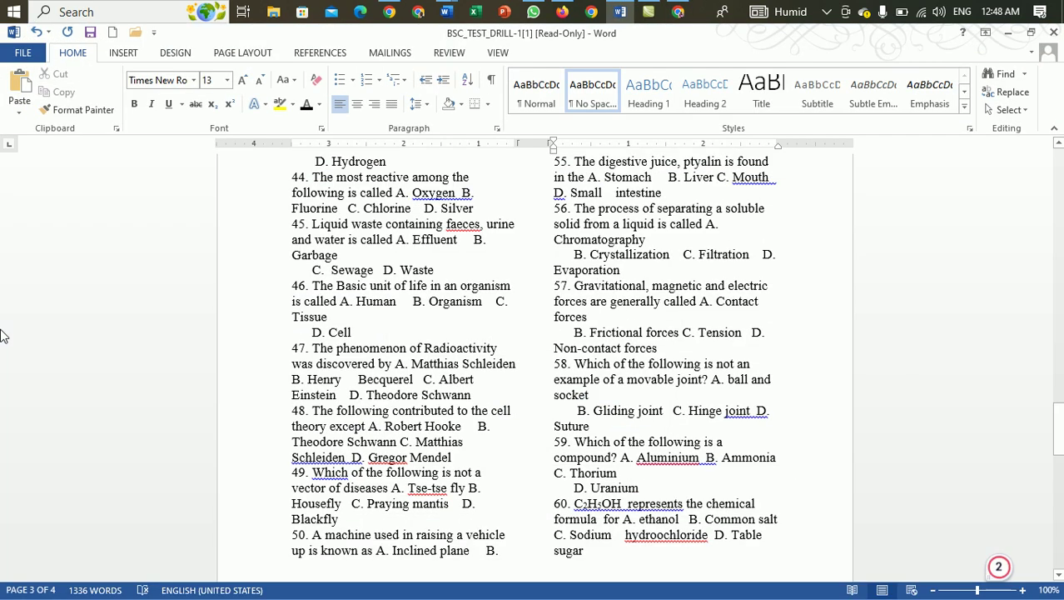
scroll(414, 488, "up", 16)
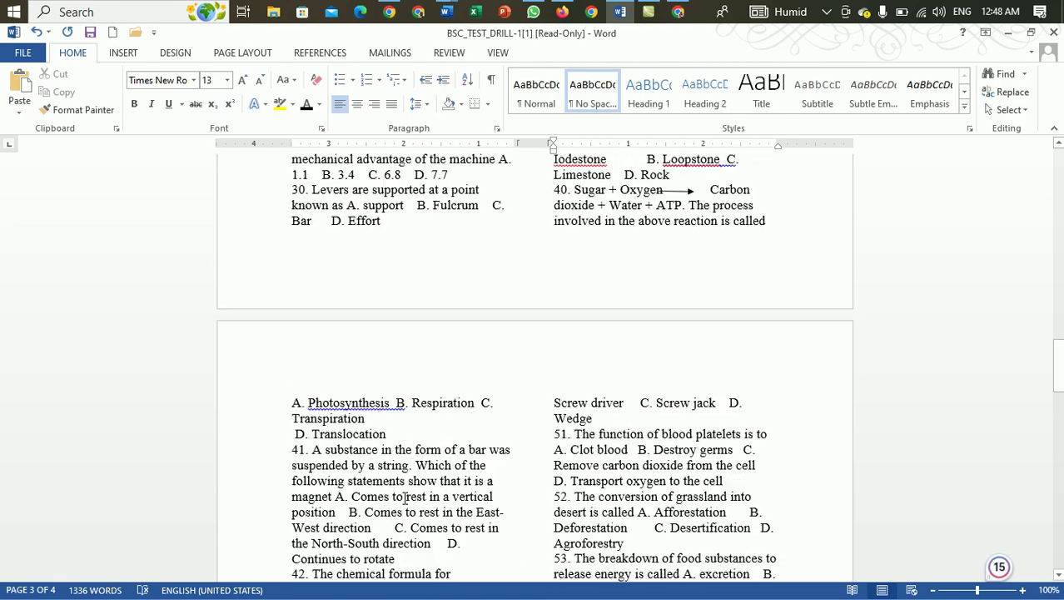
scroll(414, 488, "up", 20)
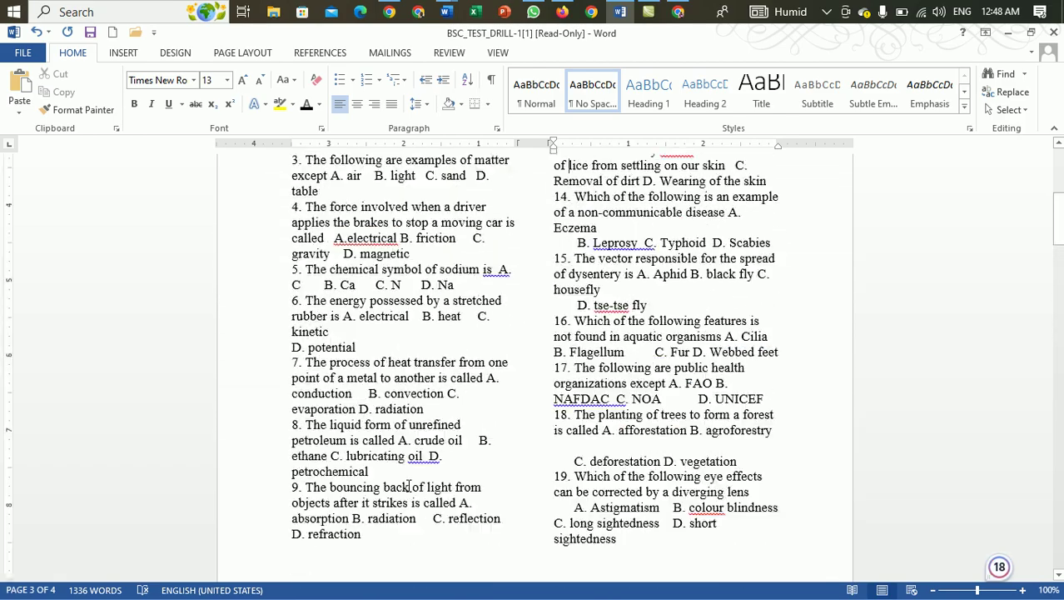
scroll(409, 487, "down", 4)
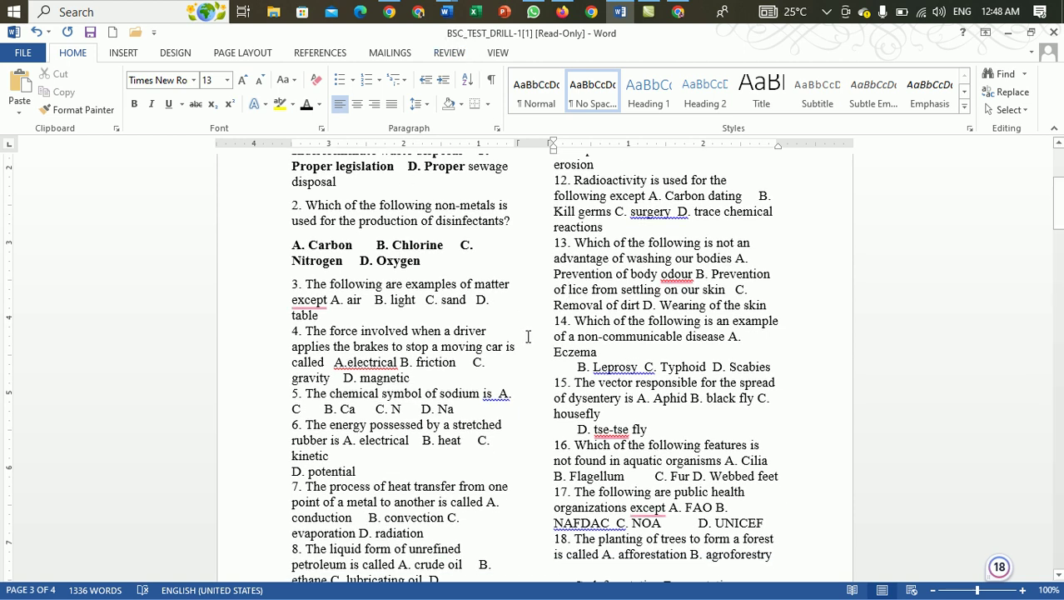
scroll(525, 344, "down", 4)
scroll(525, 344, "down", 3)
key("alt+Tab")
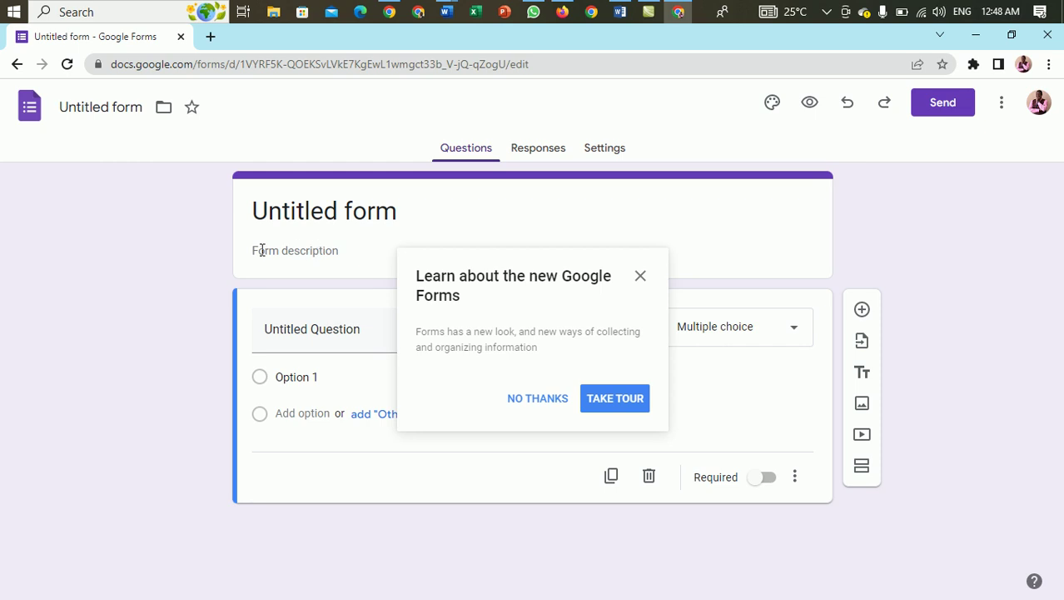
- Decline the Google Forms tour and rename the form file as BASIC SCIENCE DRILL
left_click(538, 403)
left_click(111, 103)
triple_click(110, 101)
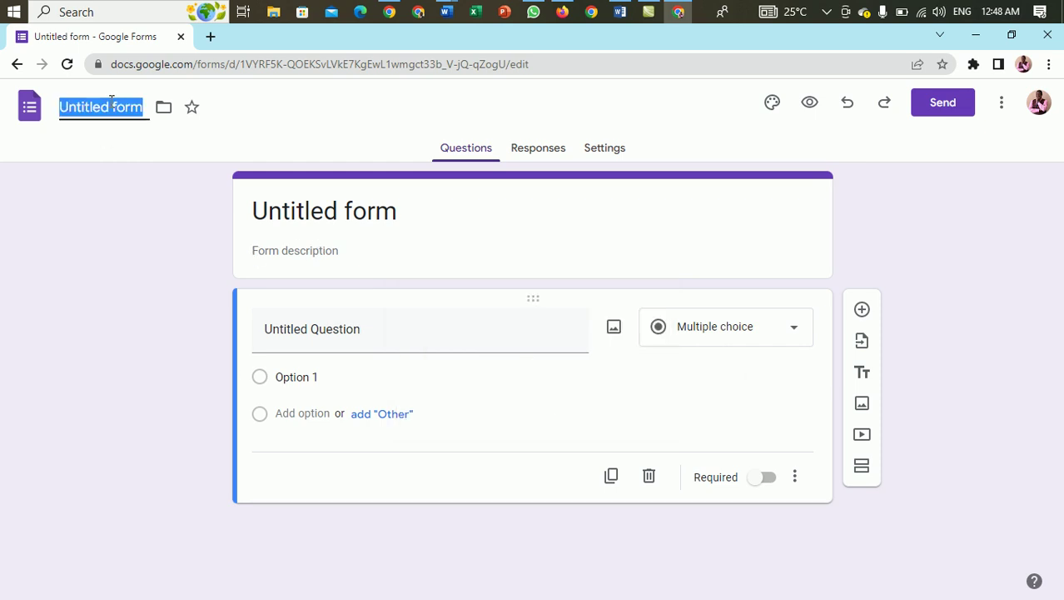
type("BASIC ")
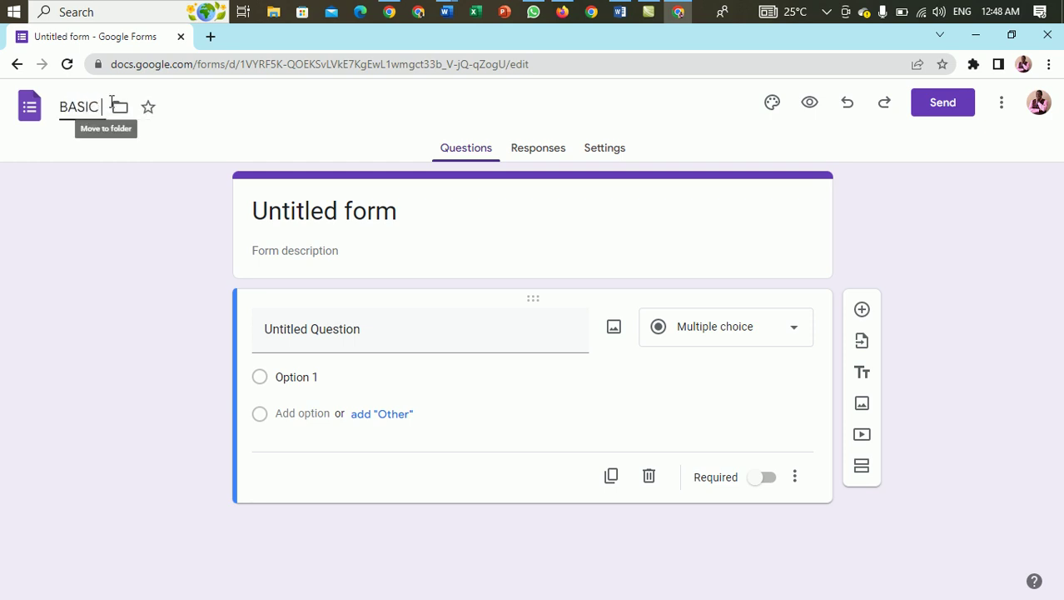
type("SCIENCE ")
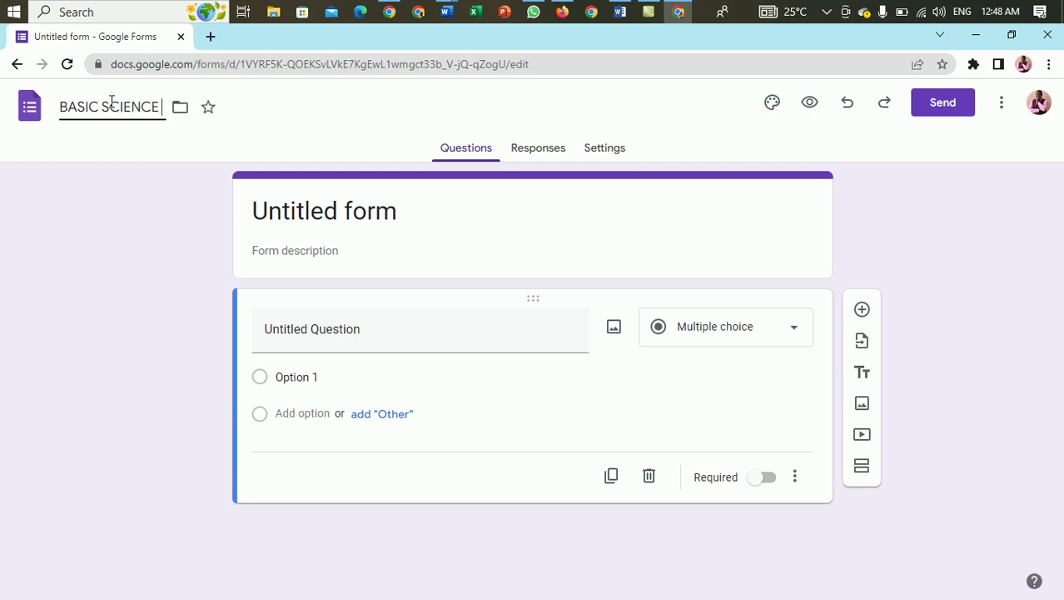
type("DRILL")
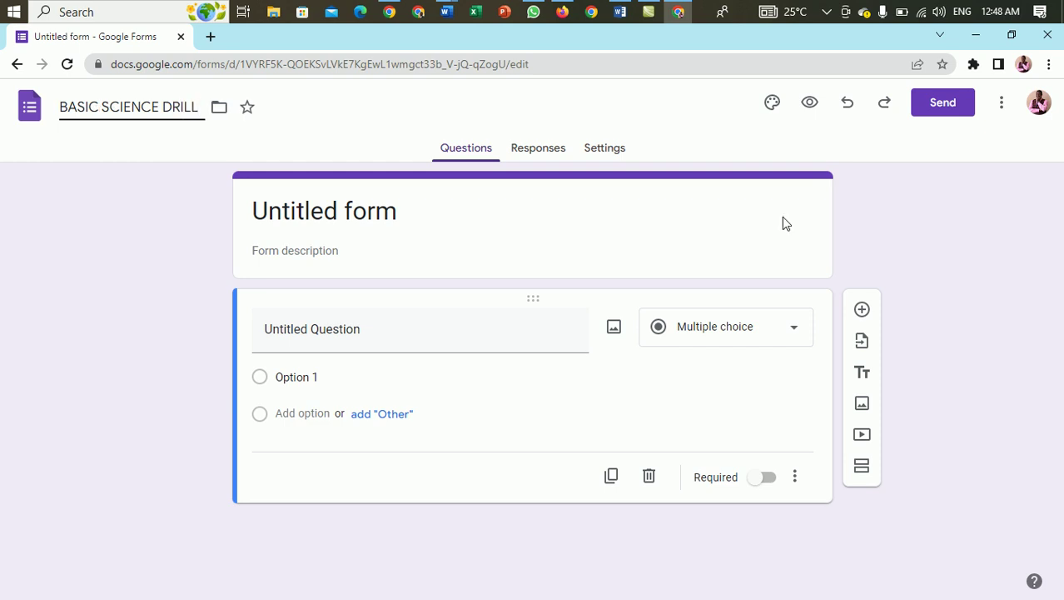
- Set the form title to BASIC SCIENCE DRILL and enter the description "Instruction: Answer ALL Questions"
left_click(403, 212)
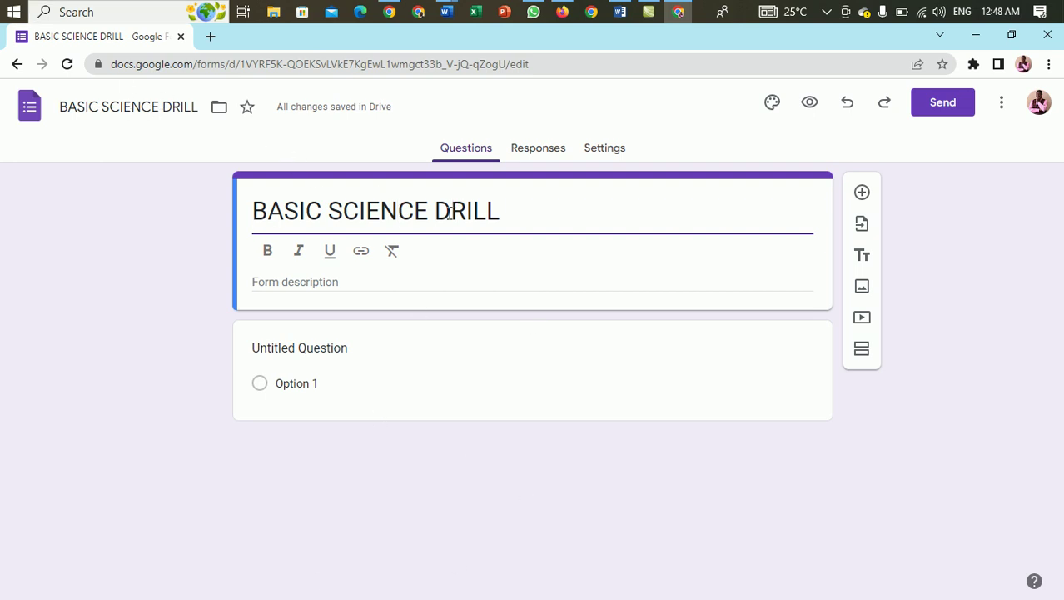
left_click(326, 281)
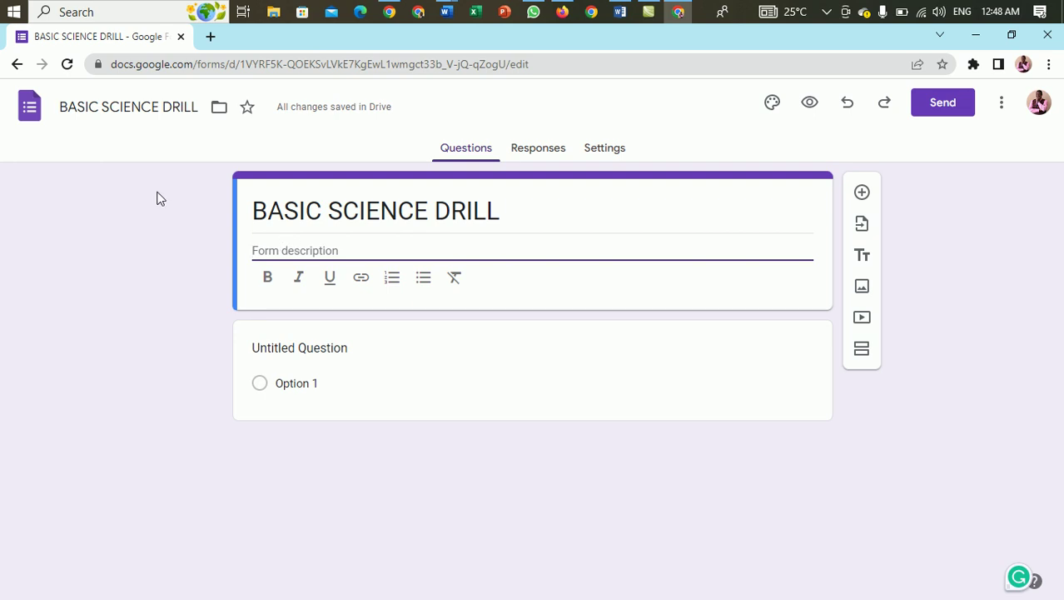
type("In")
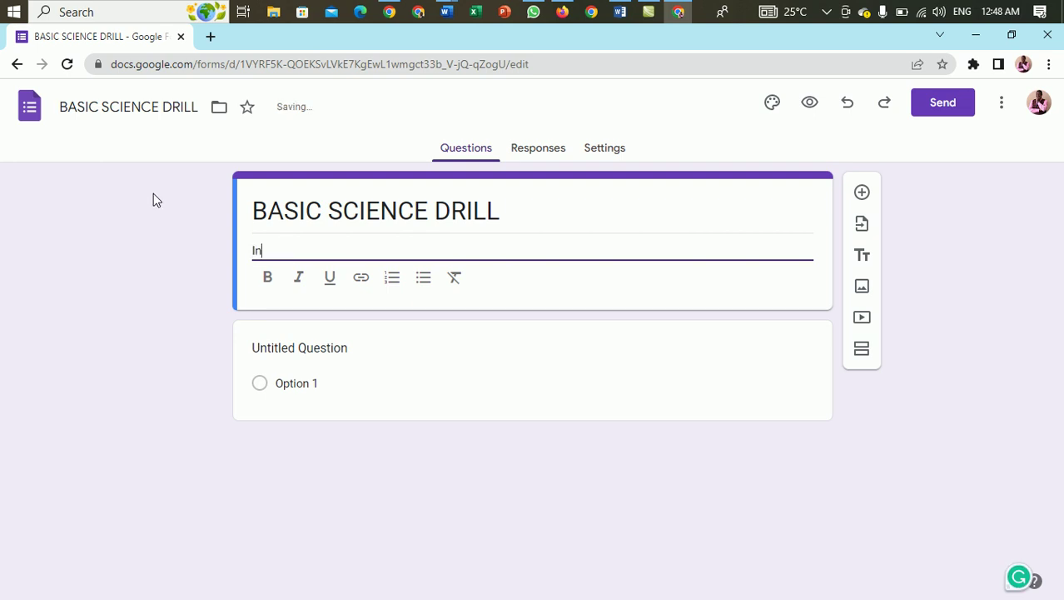
type("structio")
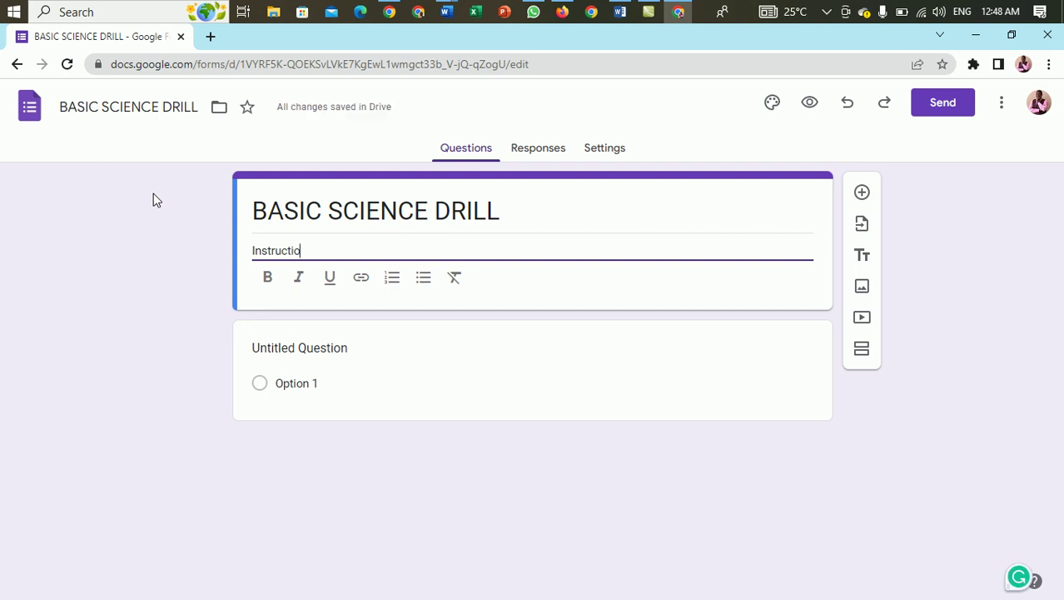
type("n: Answer a")
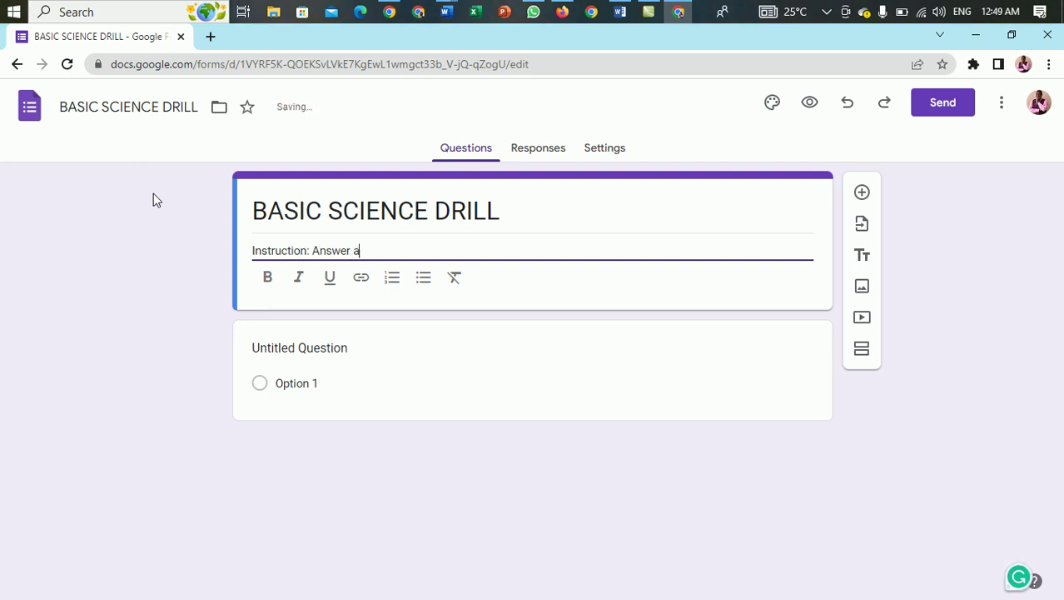
key("BackSpace")
type("ALL Questions")
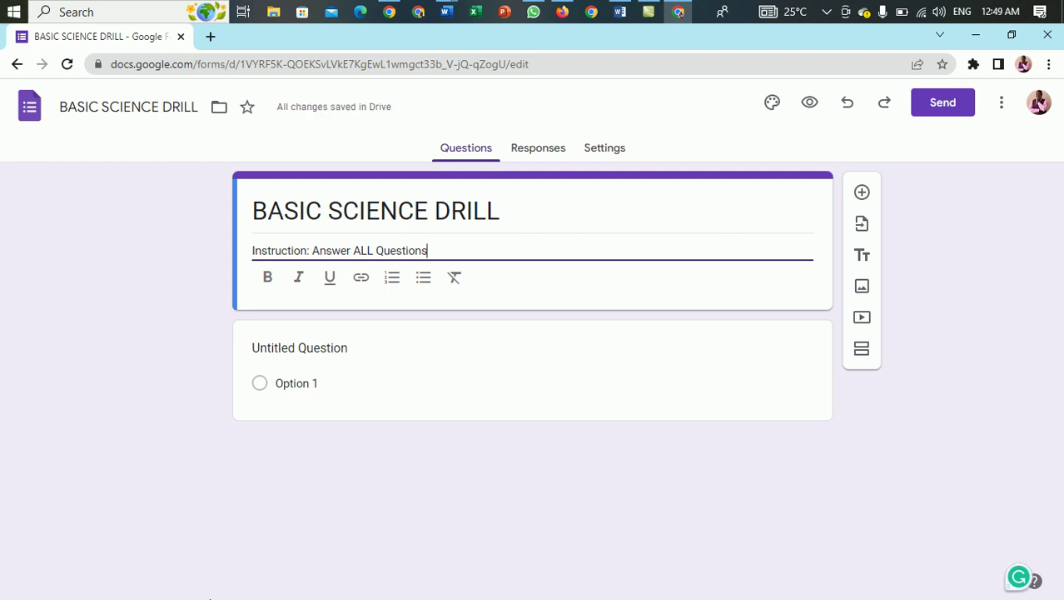
- Make the form description bold, and additionally italicize and underline the word ALL
key("ctrl+a")
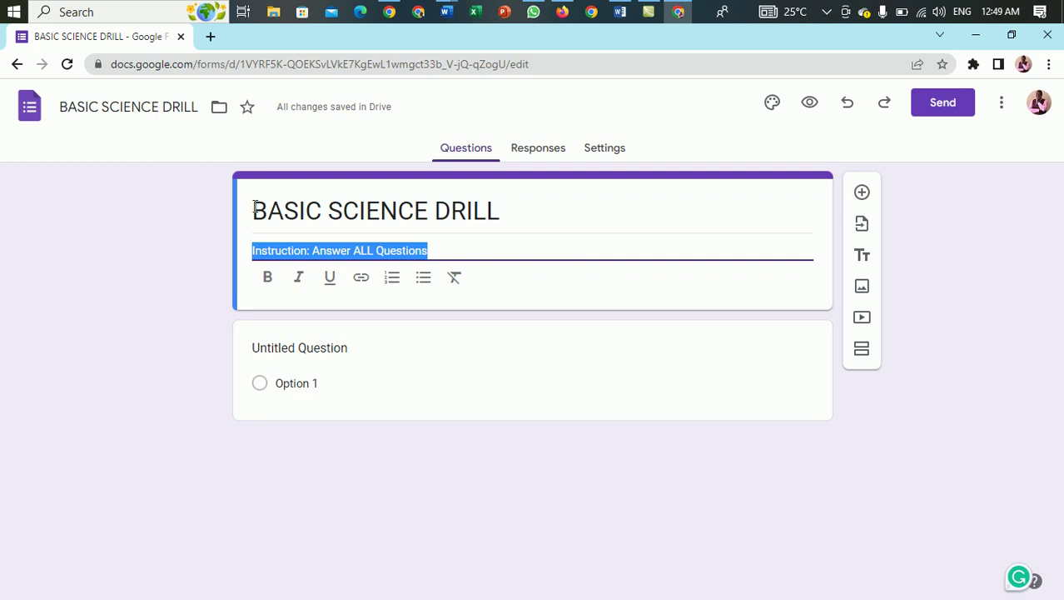
left_click(270, 277)
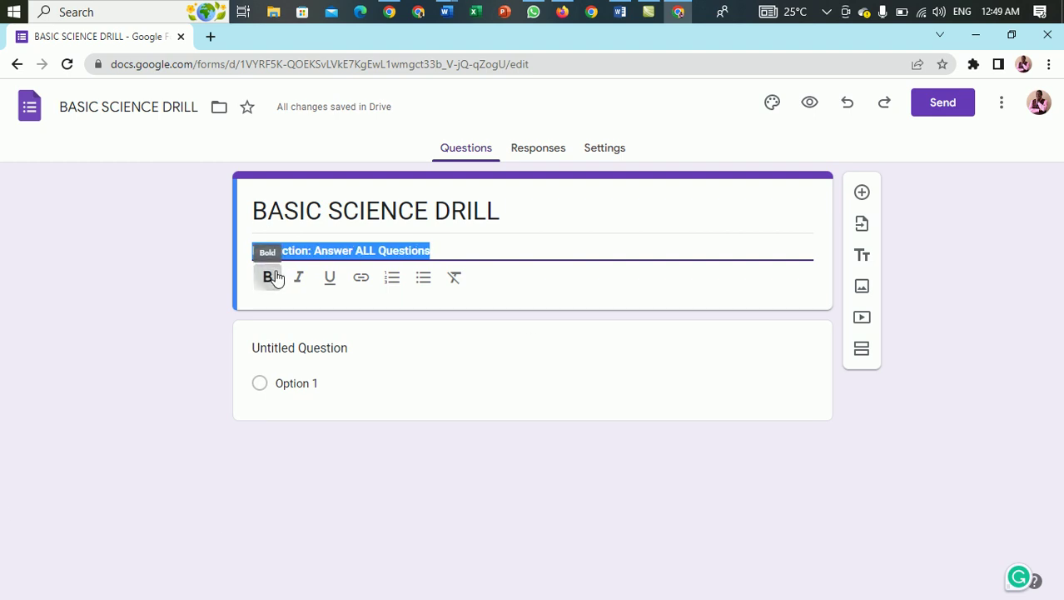
left_click(367, 250)
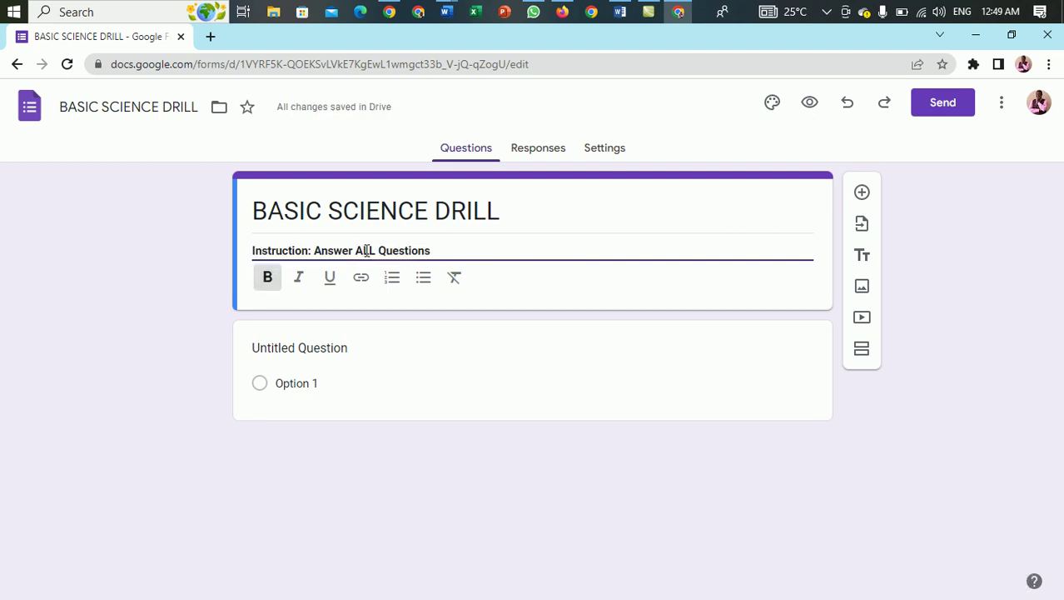
left_click(299, 281)
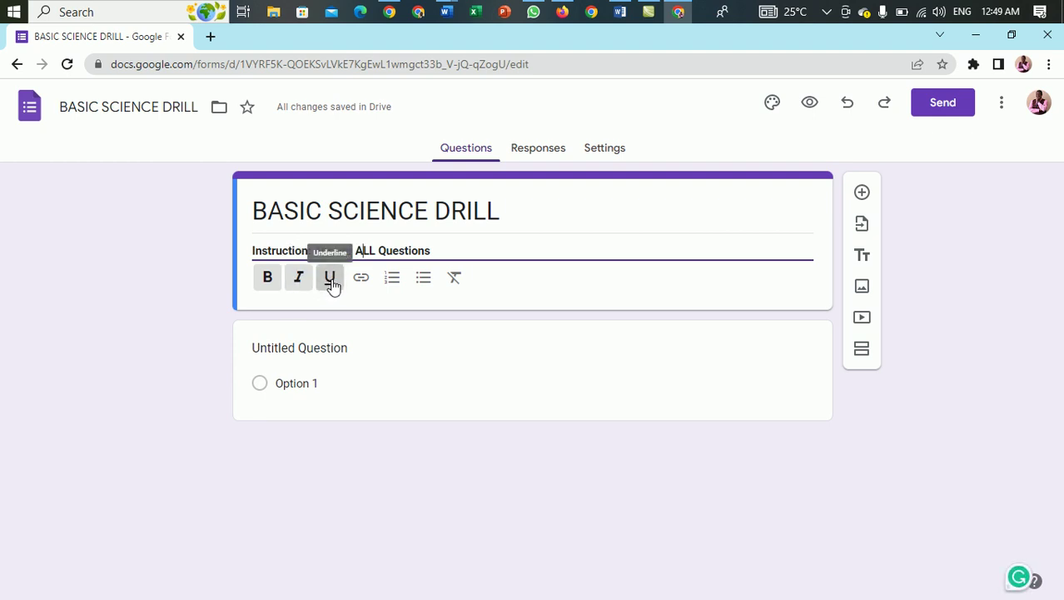
left_click(331, 281)
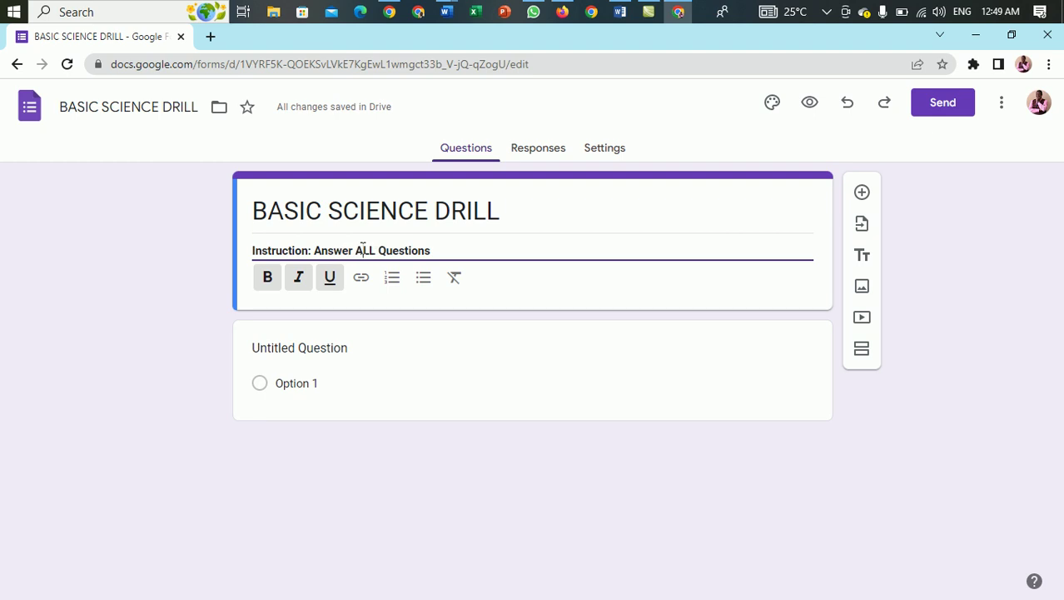
left_click_drag(354, 250, 379, 250)
left_click(304, 283)
left_click(331, 282)
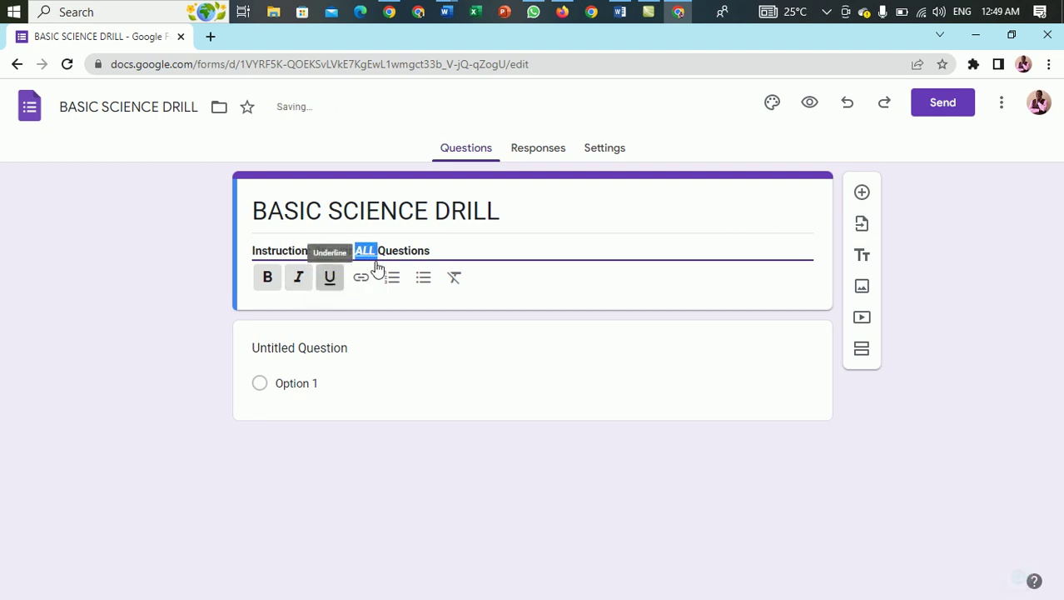
left_click(426, 252)
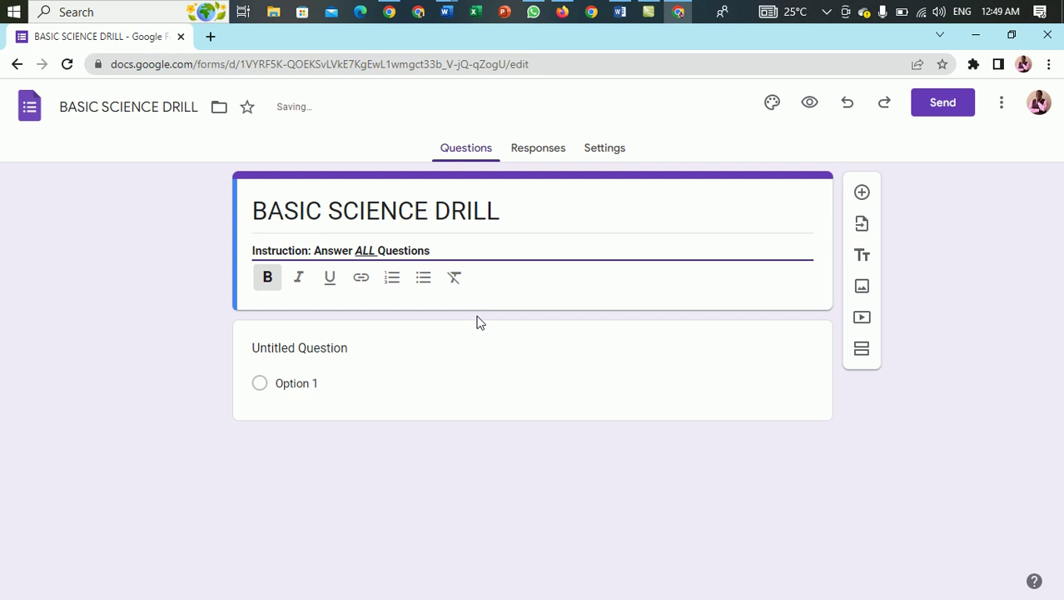
- Turn the untitled question into a required short-answer question titled "Name:"
left_click(381, 352)
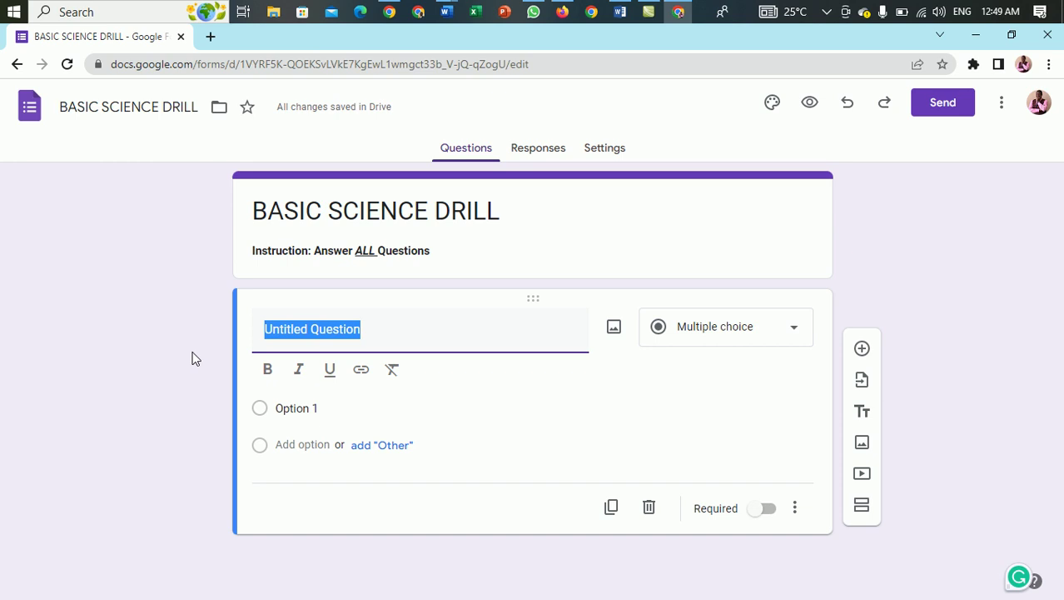
type("Name:")
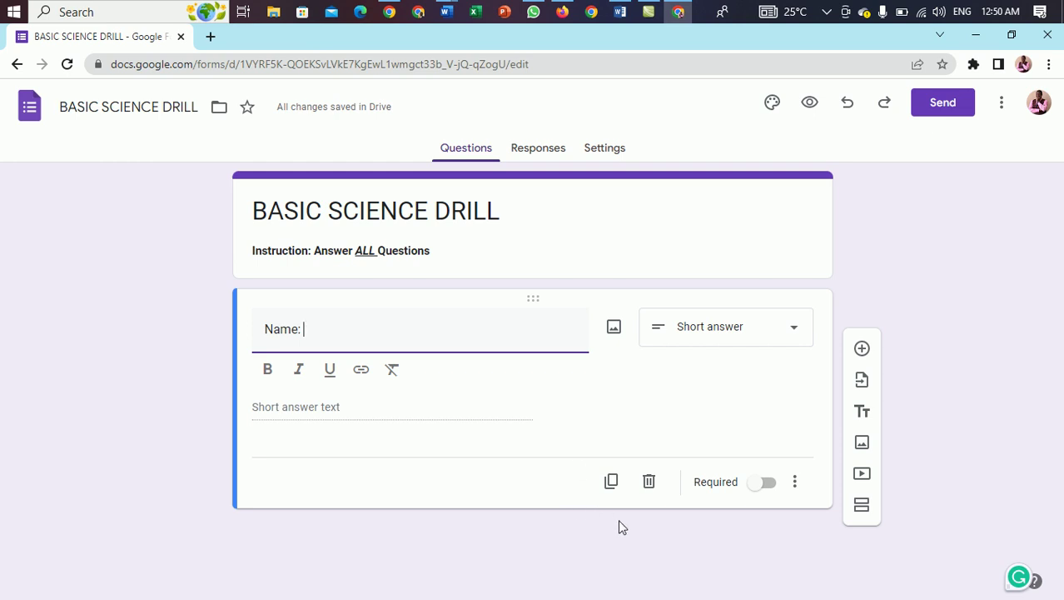
left_click(769, 485)
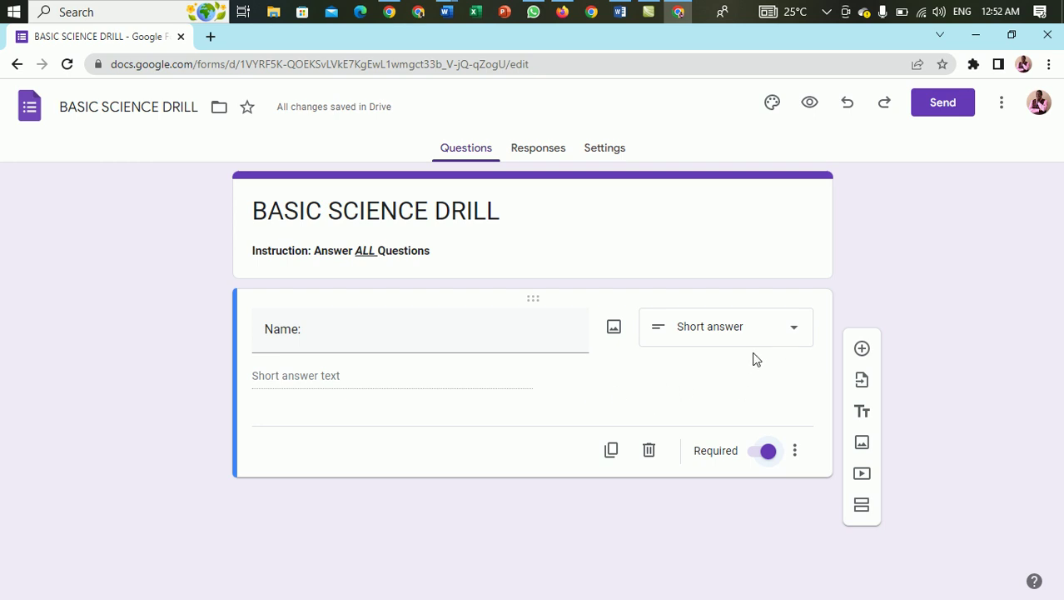
- Add a multiple-choice question titled "Which of the following measures cannot be used to control pollution", copying the text of question 1 from the Word document
left_click(862, 350)
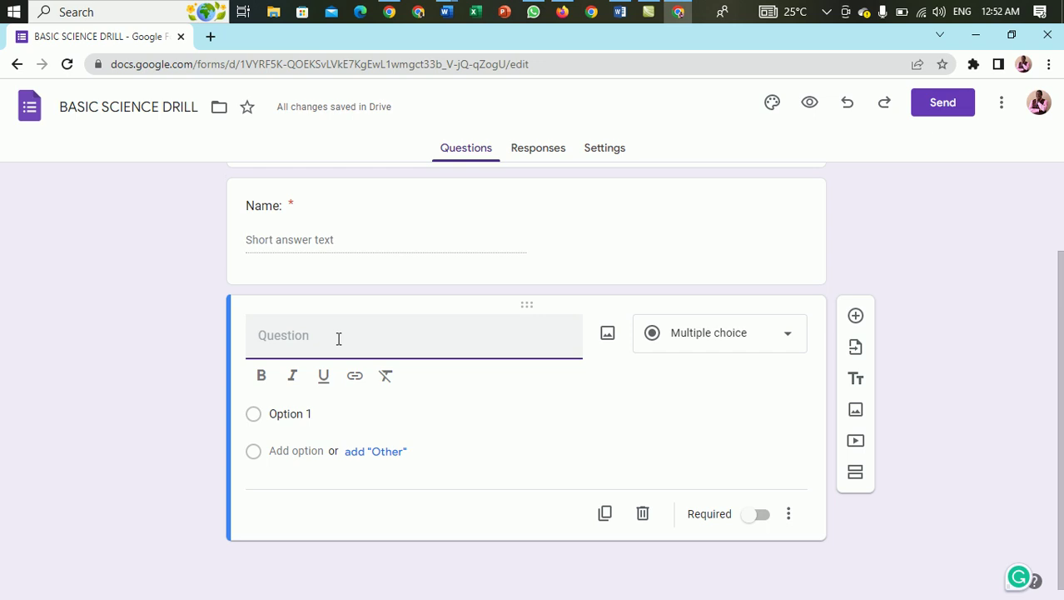
left_click(620, 14)
scroll(459, 337, "up", 4)
scroll(459, 337, "up", 5)
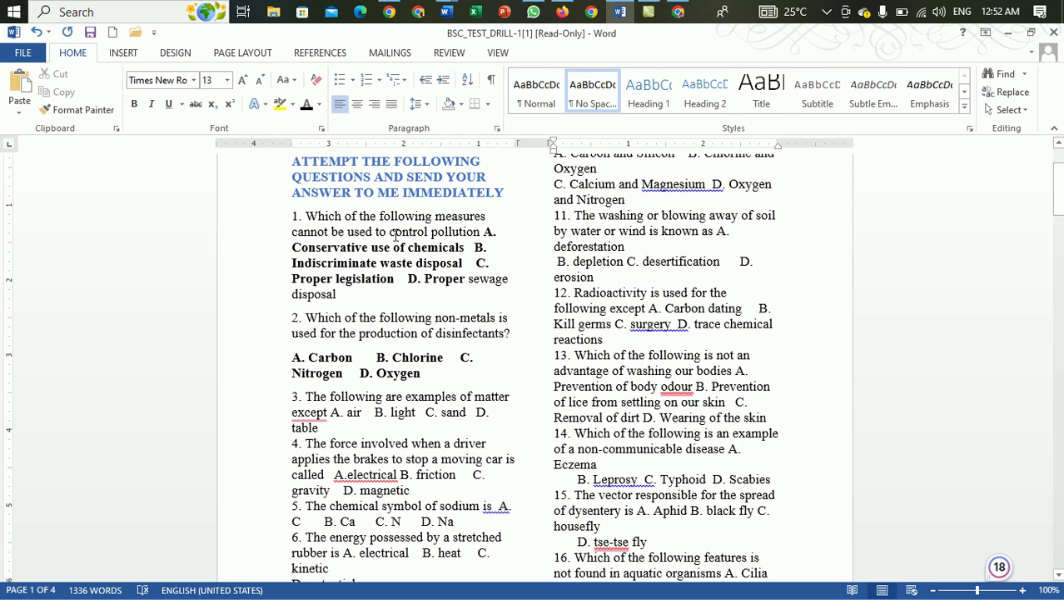
left_click_drag(305, 219, 483, 233)
key("ctrl+c")
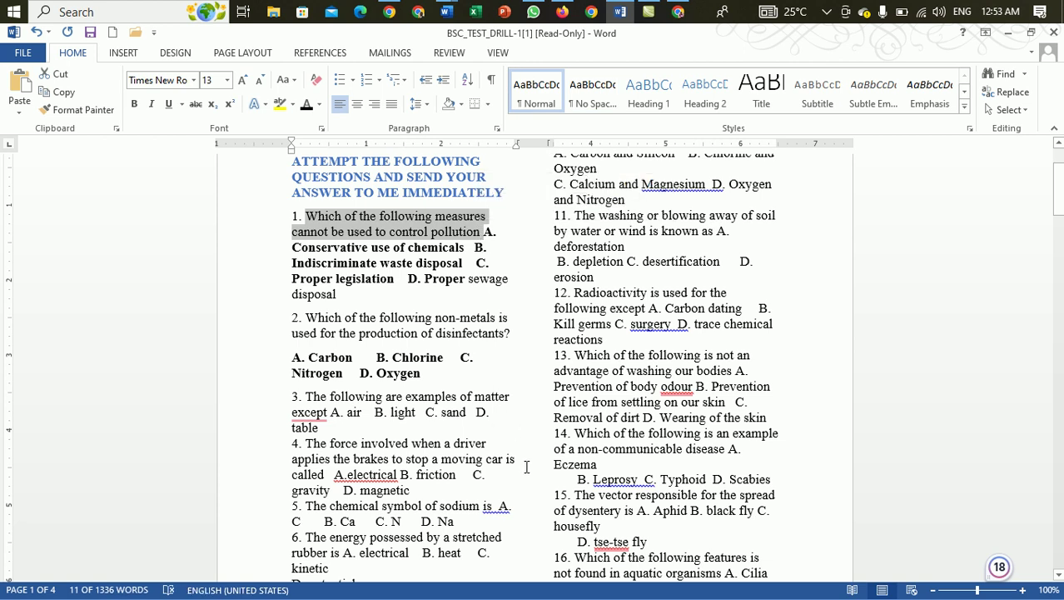
left_click(679, 13)
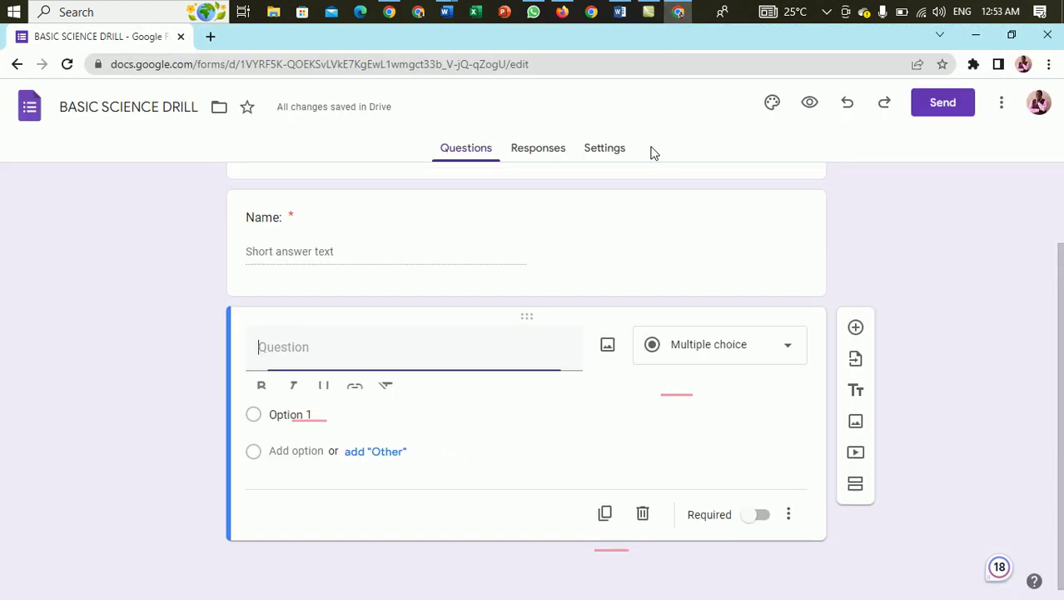
left_click(399, 337)
key("ctrl+v")
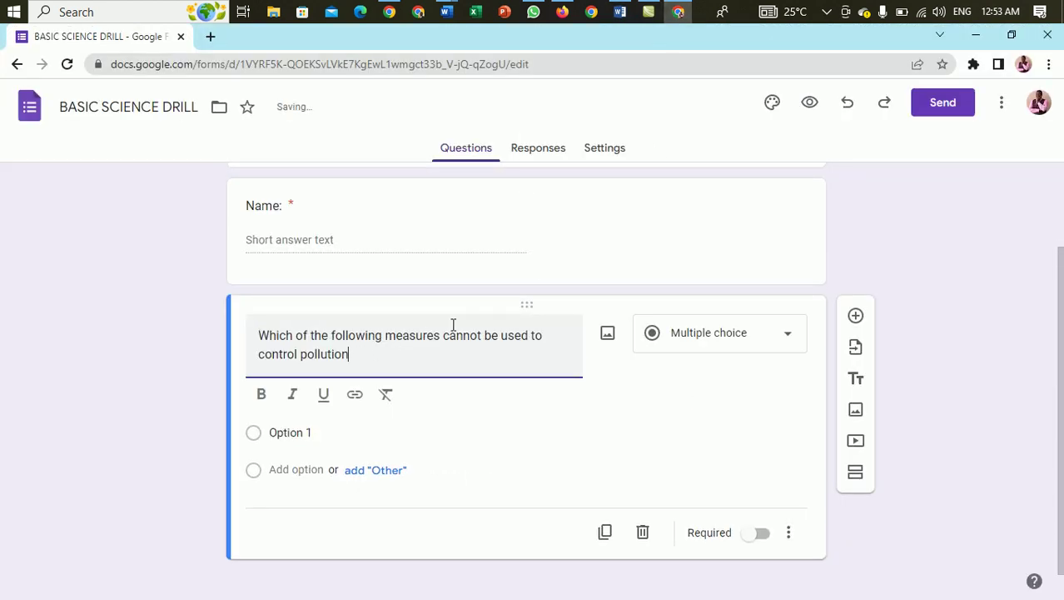
left_click(708, 337)
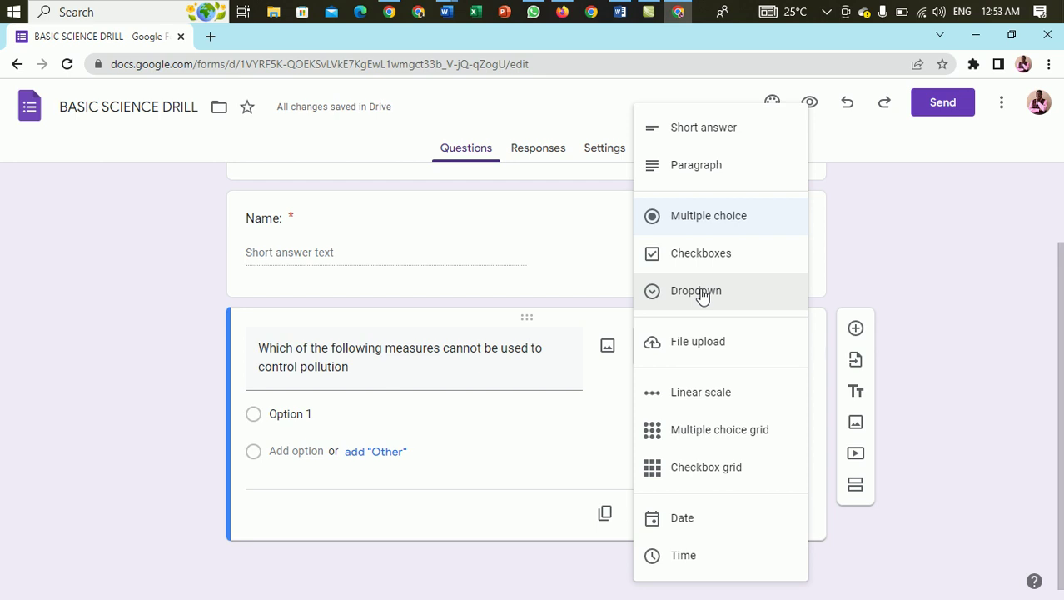
left_click(704, 218)
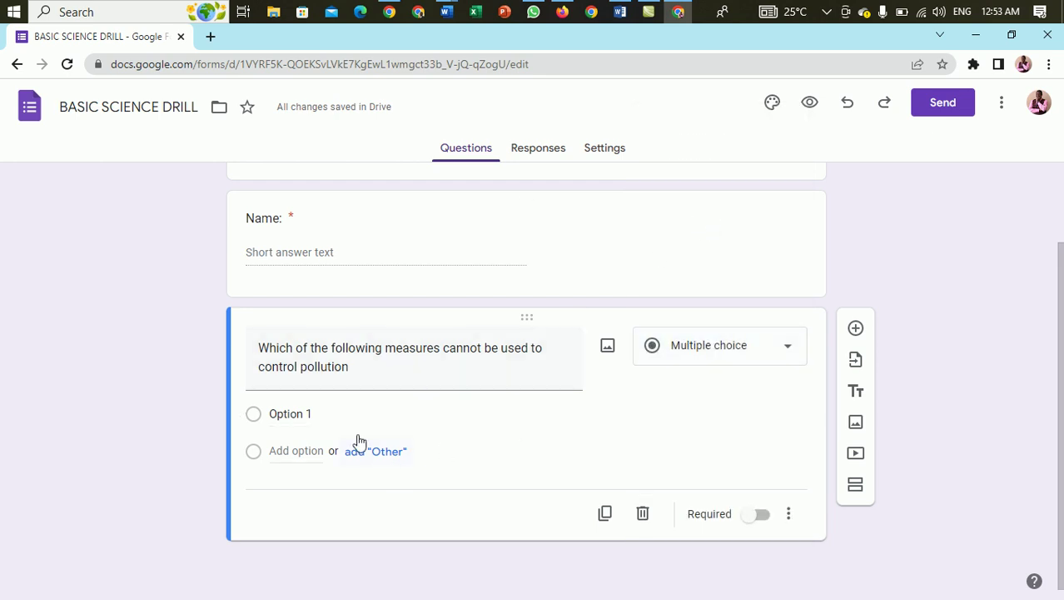
- Copy question 1's four answers from the Word document into the form's options: Conservative use of chemicals, Indiscriminate waste disposal, Proper legislation, Proper sewage disposal
left_click(339, 407)
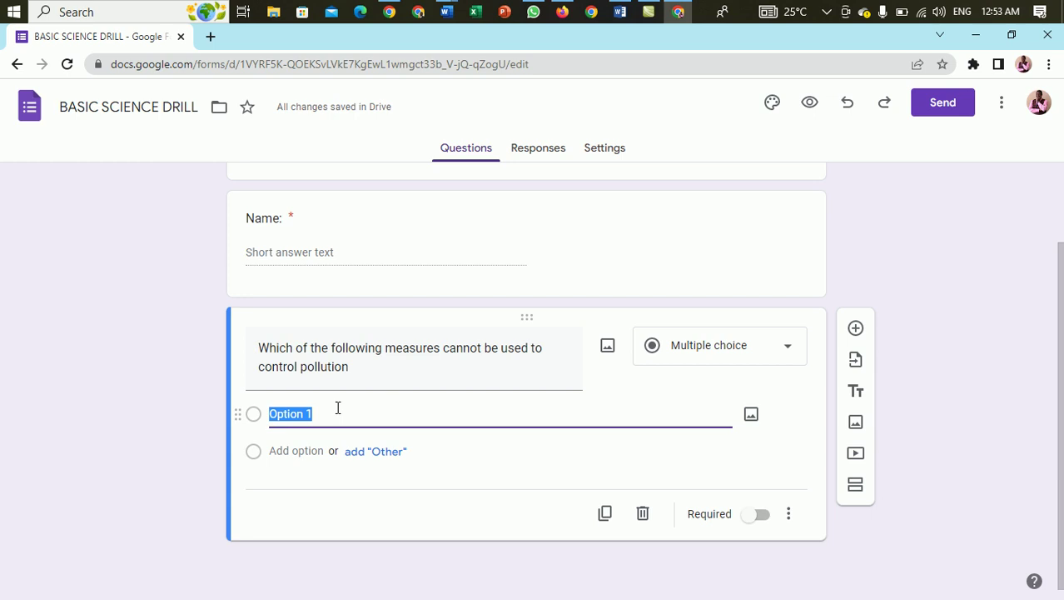
key("alt+Tab")
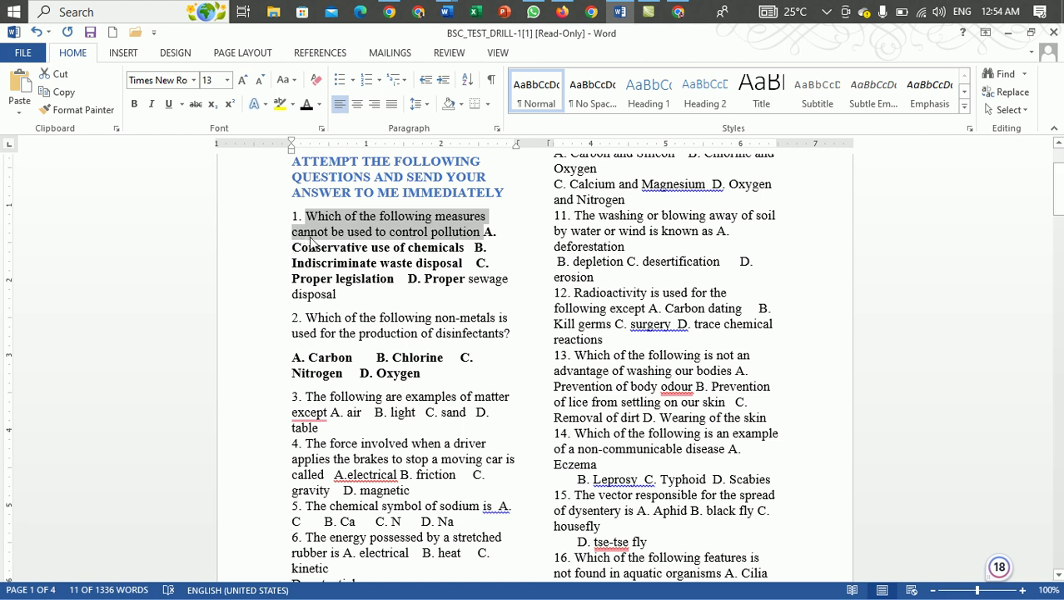
left_click(309, 233)
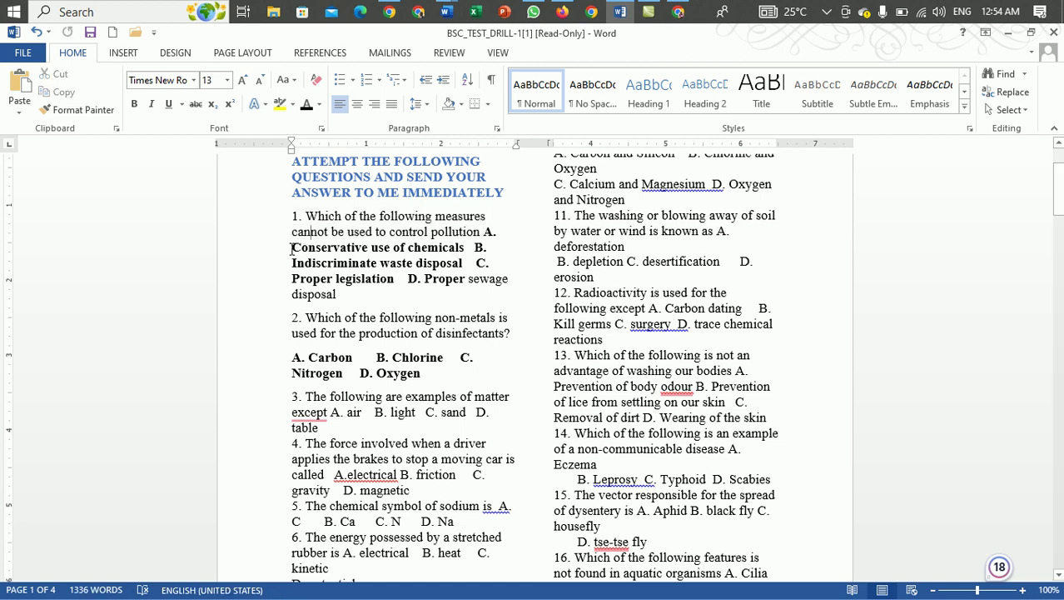
left_click(293, 248)
left_click_drag(317, 247, 435, 248)
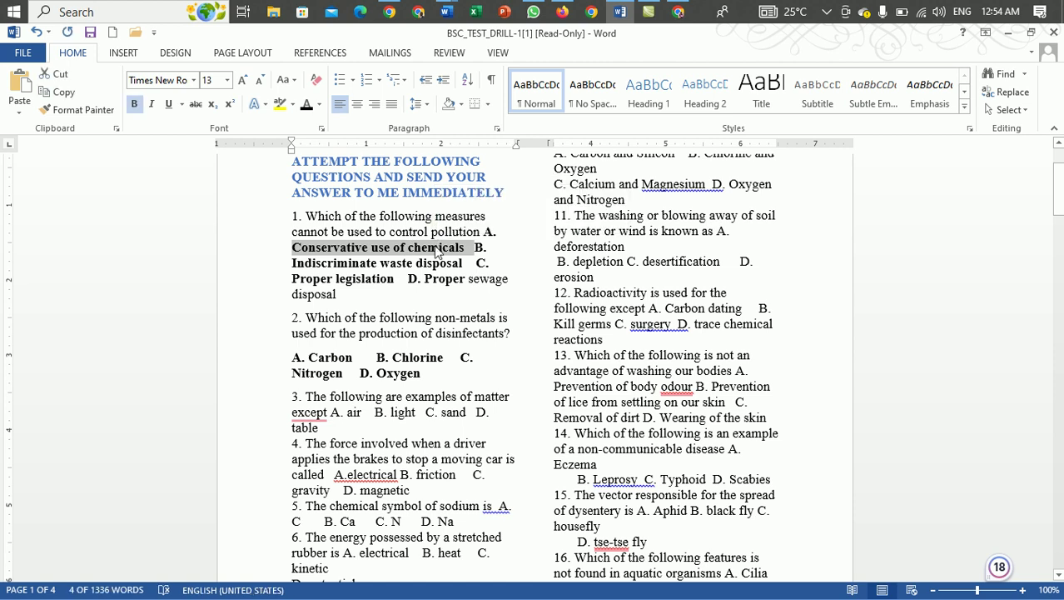
key("shift+Left")
key("shift+Left")
left_click_drag(292, 263, 427, 268)
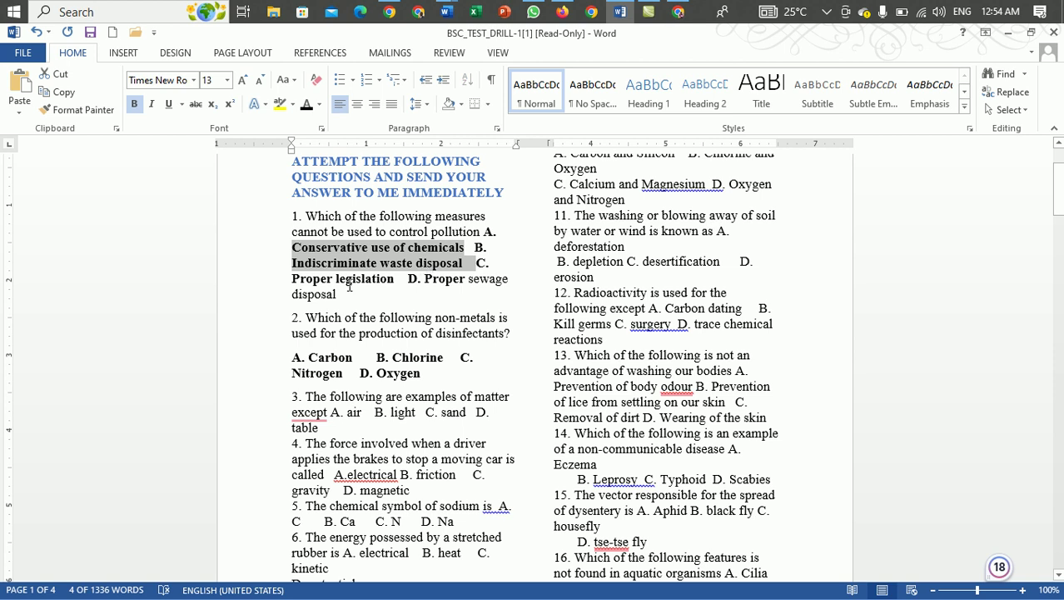
left_click_drag(292, 278, 339, 294)
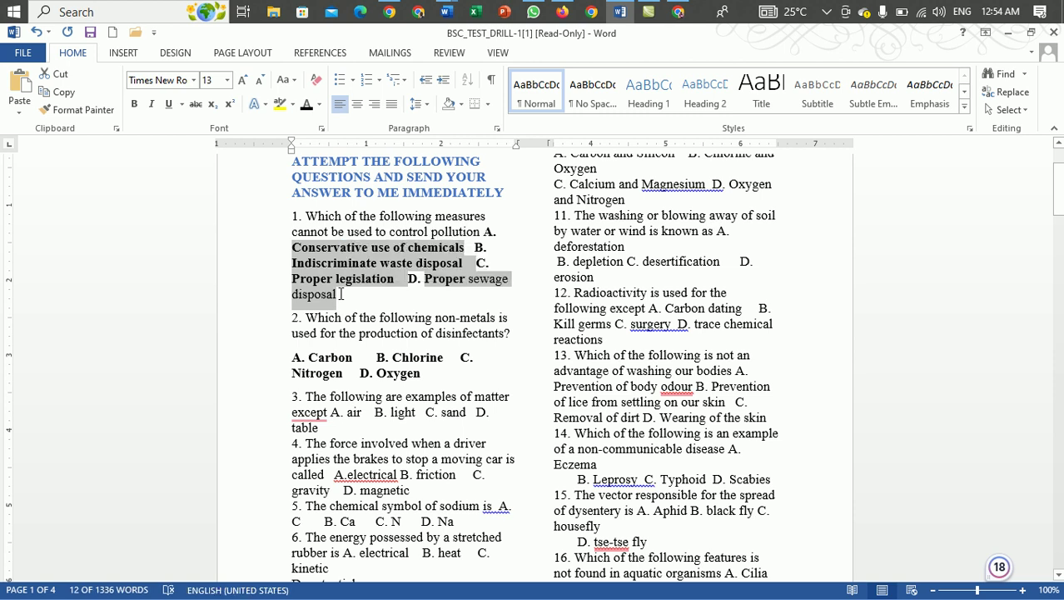
key("alt+Tab")
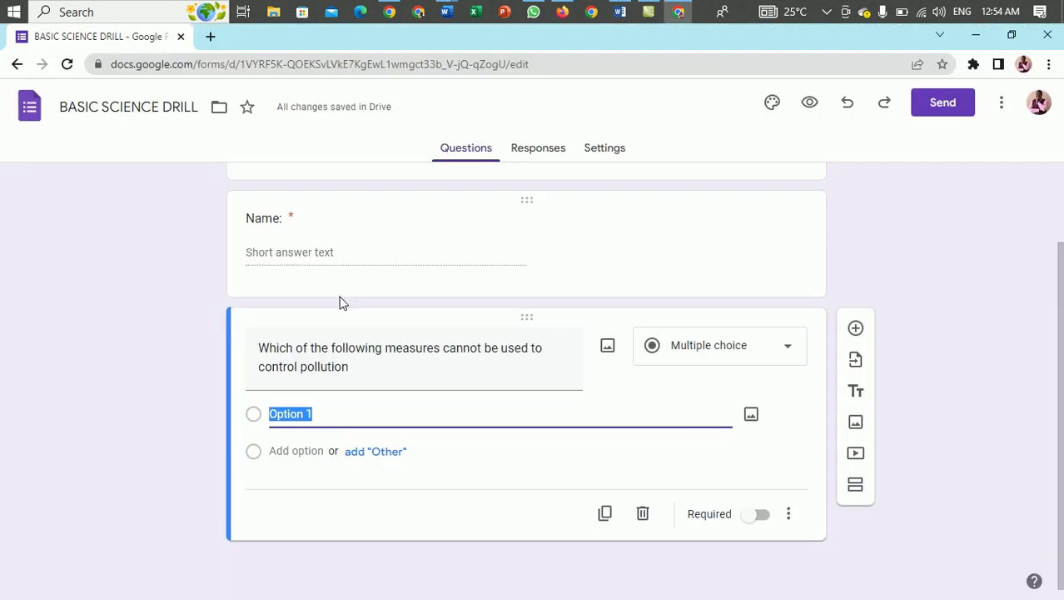
type("Conservative use of chemicals Indiscriminate waste disposal Proper legislation Proper sewage disposal")
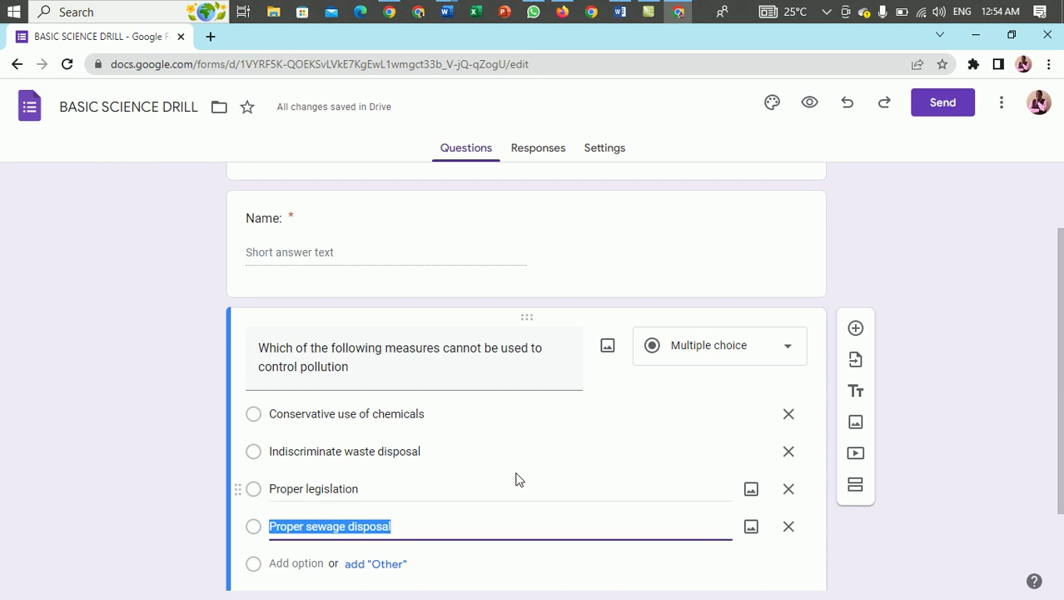
- Add a multiple-choice question titled "Which of the following non-metals is used for the production of disinfectants?", copying question 2's text from the Word document
scroll(487, 492, "down", 2)
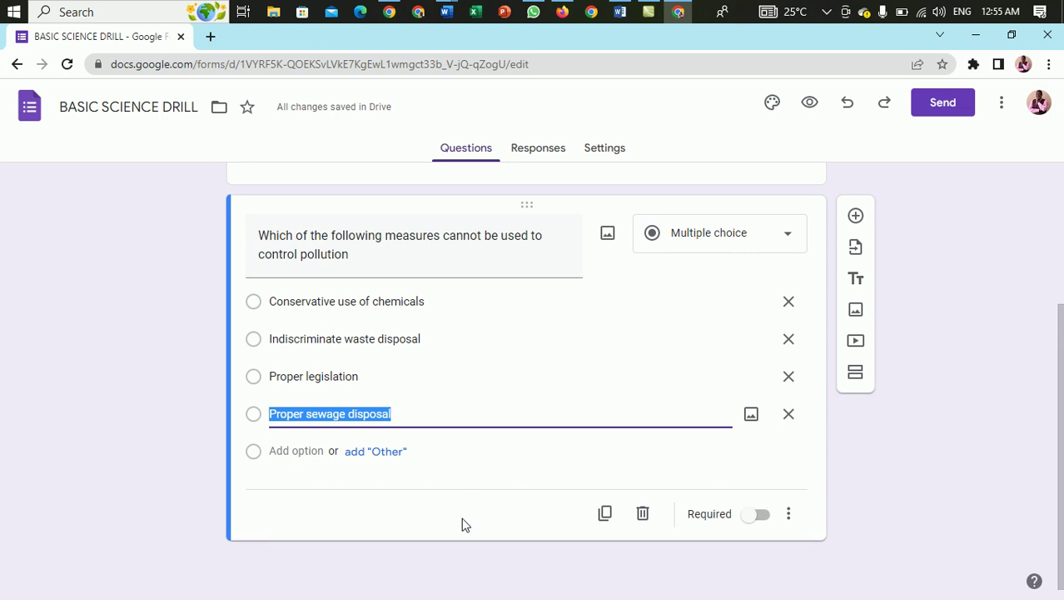
left_click(856, 215)
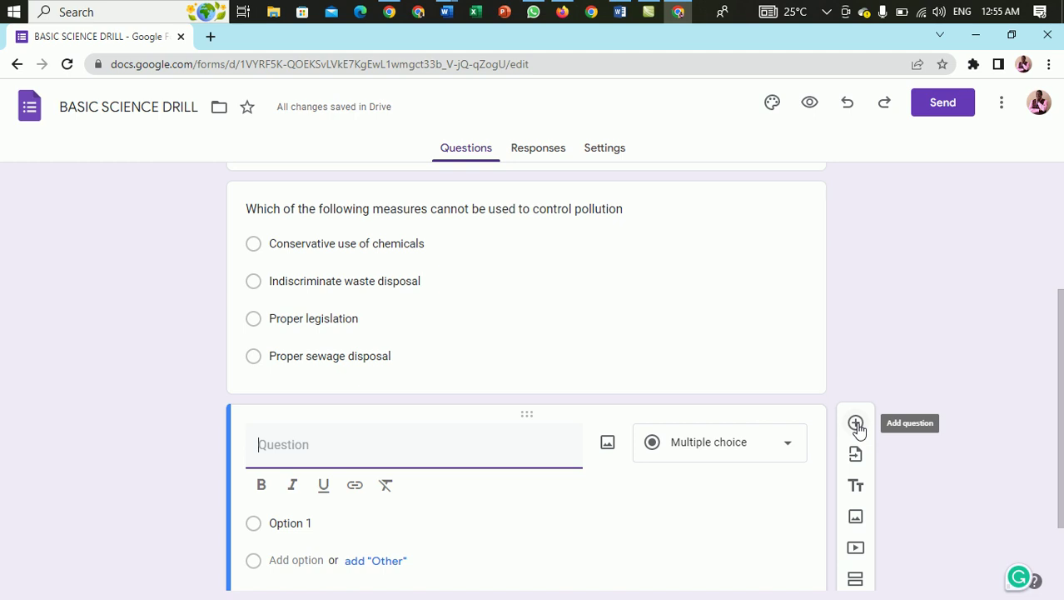
scroll(857, 429, "down", 1)
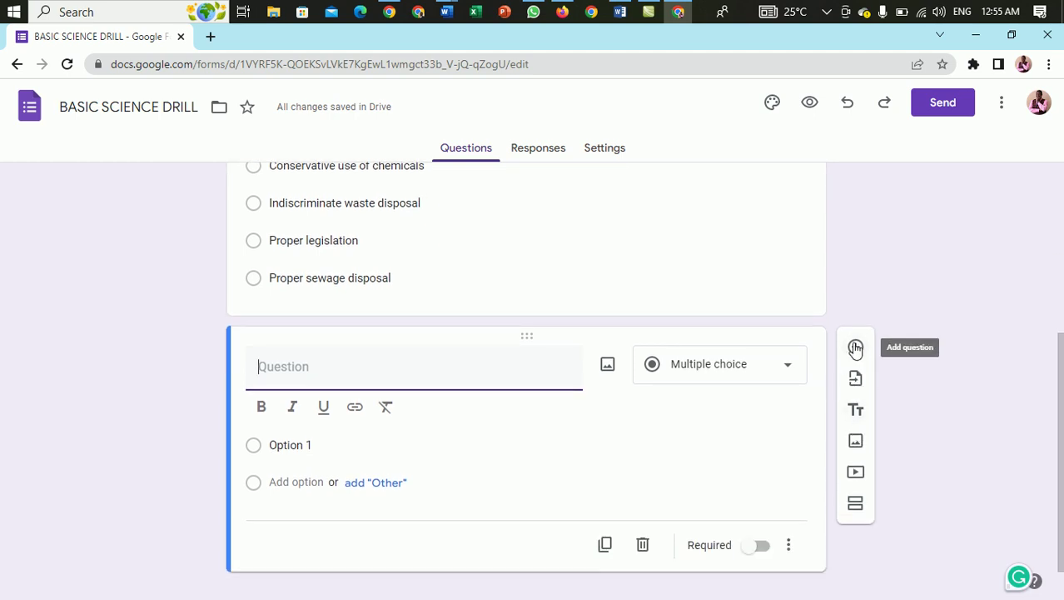
left_click(304, 375)
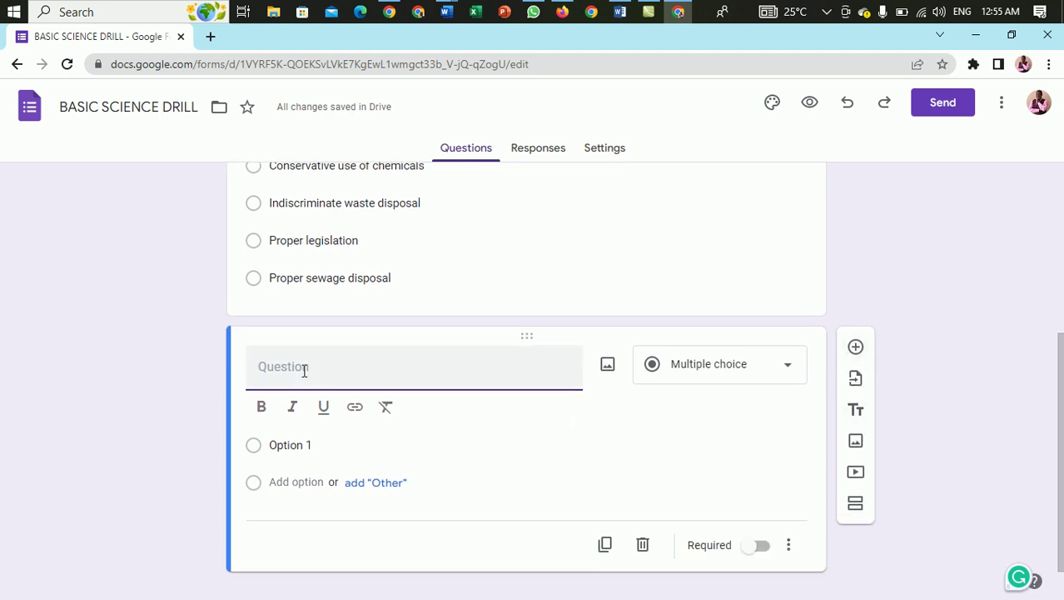
key("alt+Tab")
scroll(349, 289, "down", 1)
left_click_drag(306, 281, 512, 301)
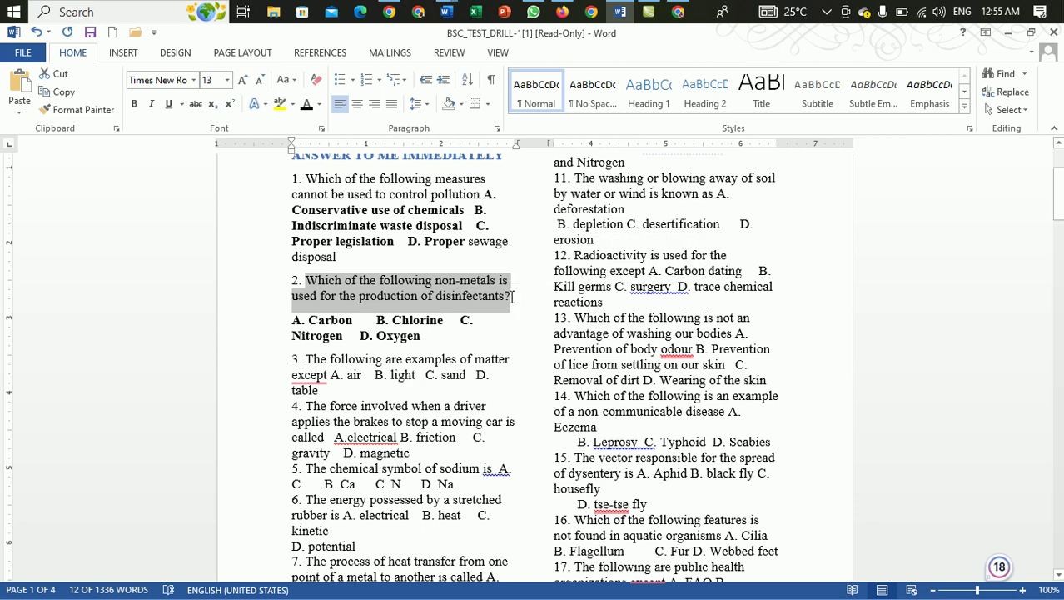
key("ctrl+c")
key("alt+Tab")
left_click(420, 383)
key("ctrl+v")
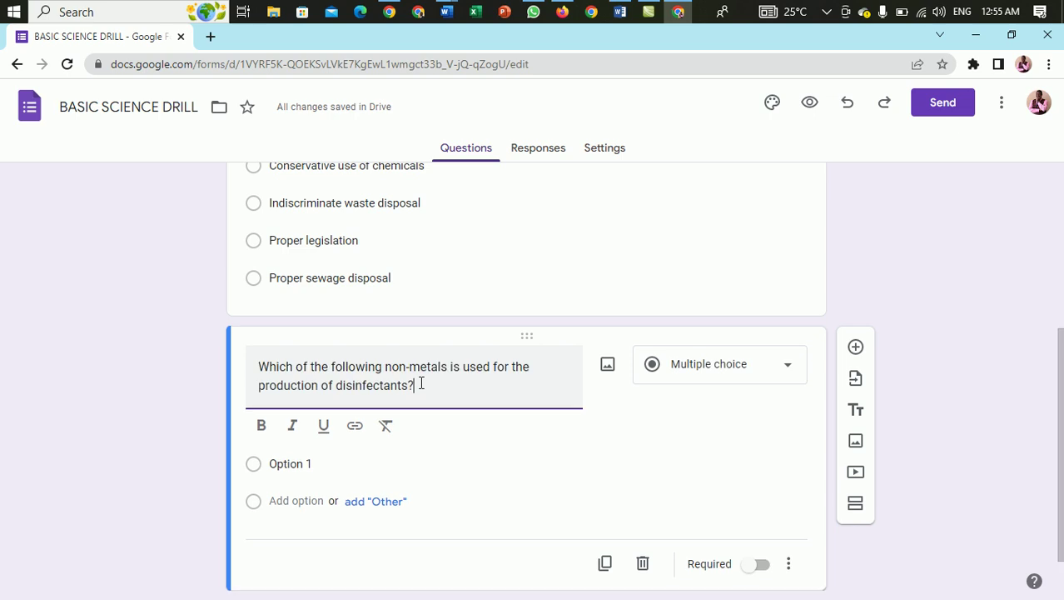
- Copy question 2's four answers together from the Word document into the form's options: Carbon, Chlorine, Nitrogen, Oxygen
left_click(314, 468)
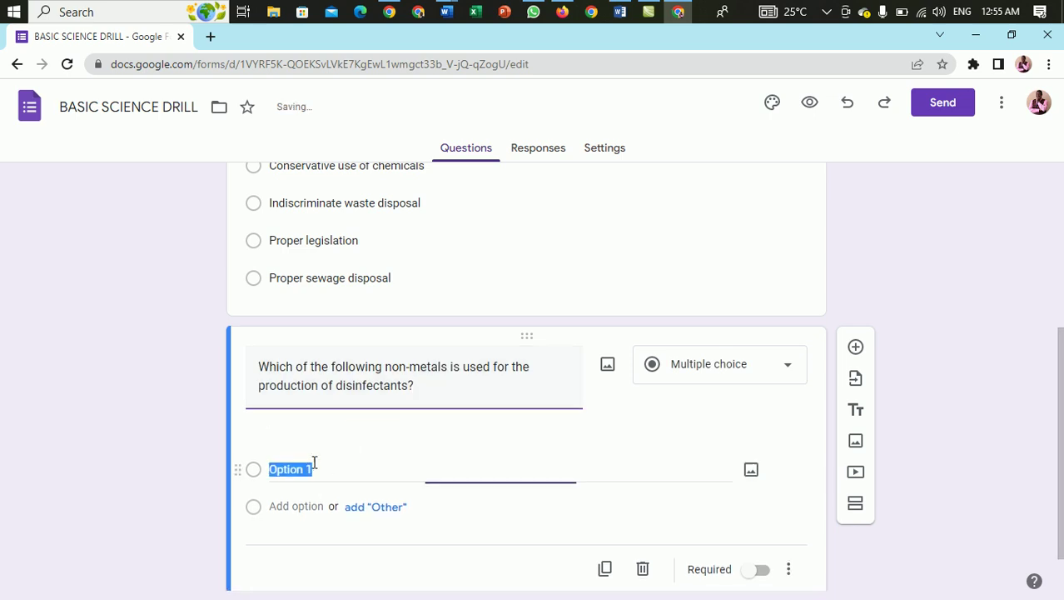
key("alt+Tab")
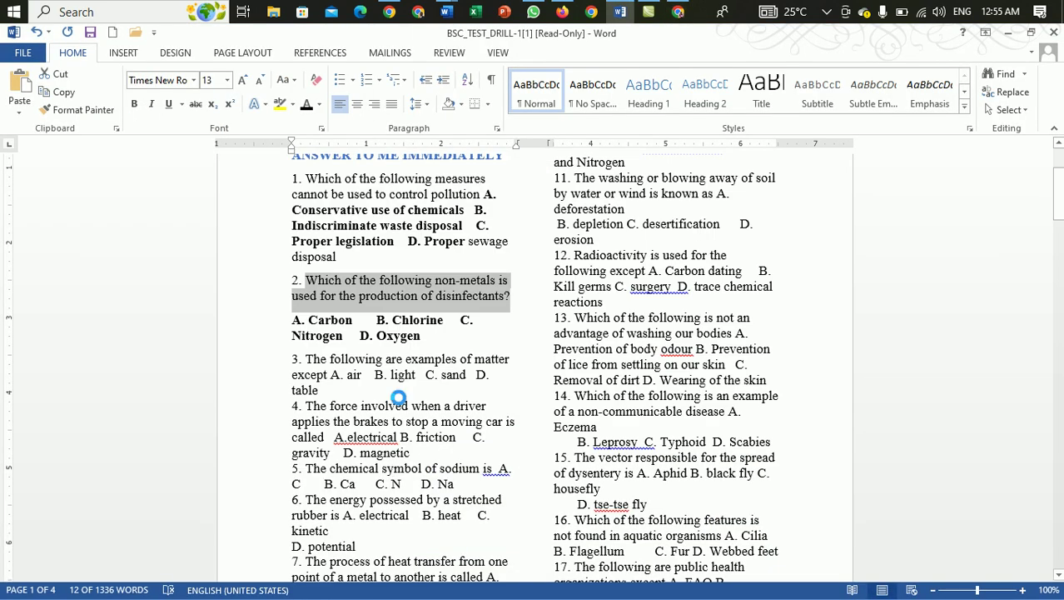
left_click_drag(310, 320, 352, 321)
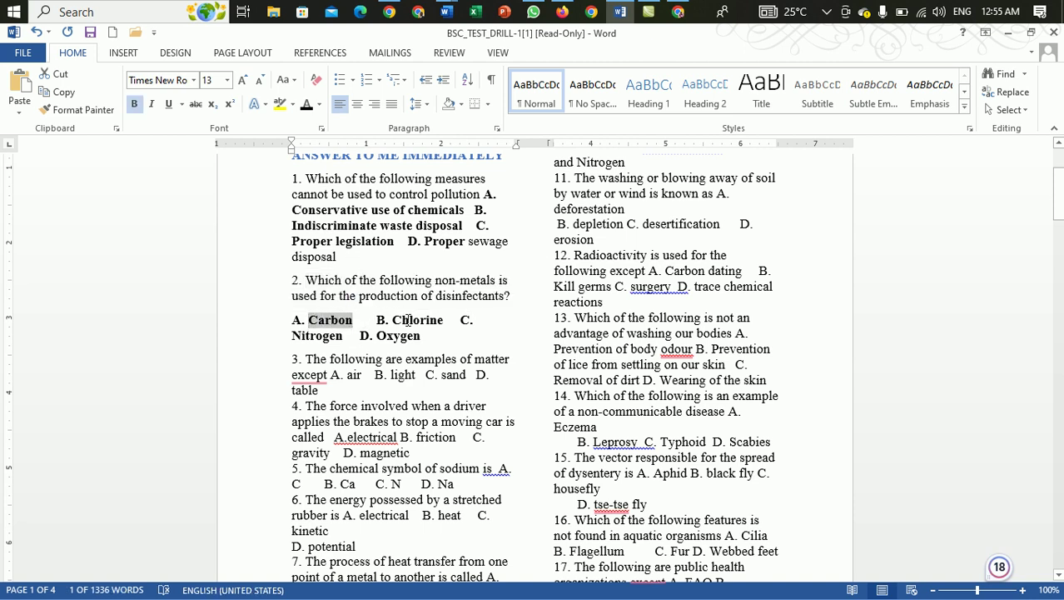
left_click_drag(396, 320, 443, 320)
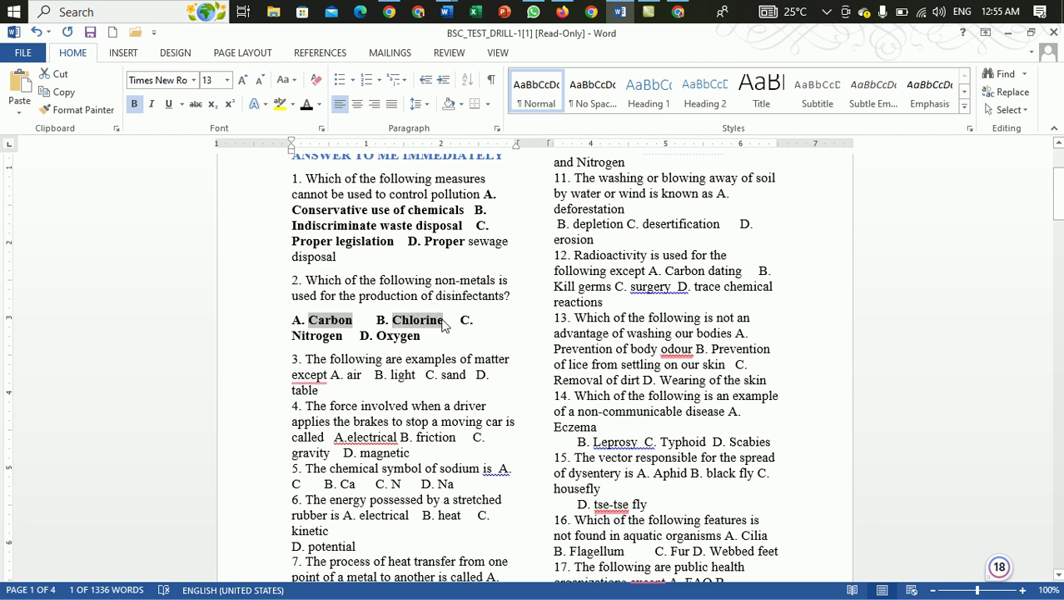
left_click_drag(293, 338, 421, 341)
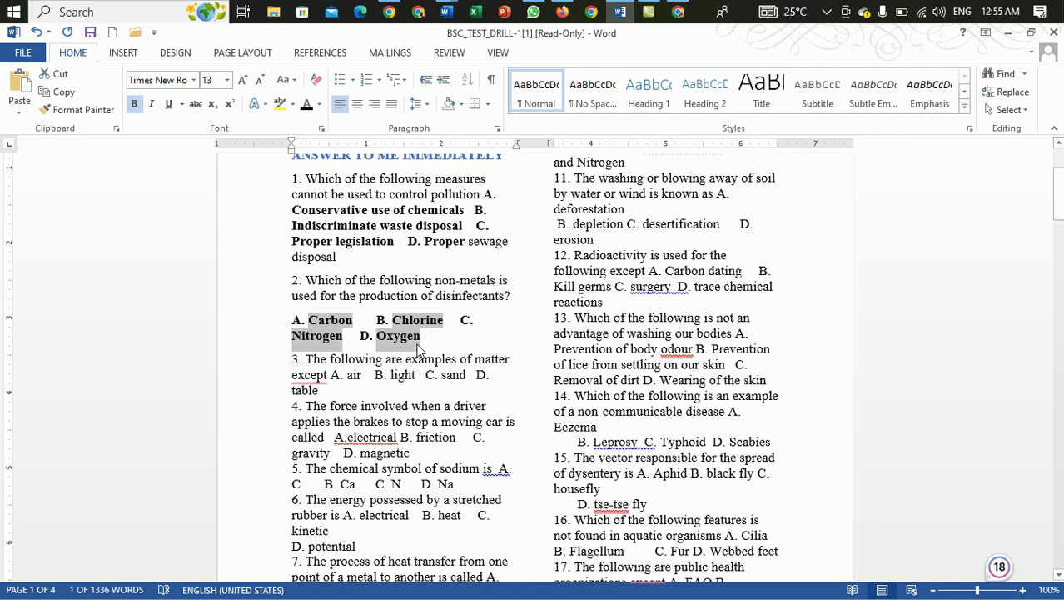
key("ctrl+c")
key("alt+Tab")
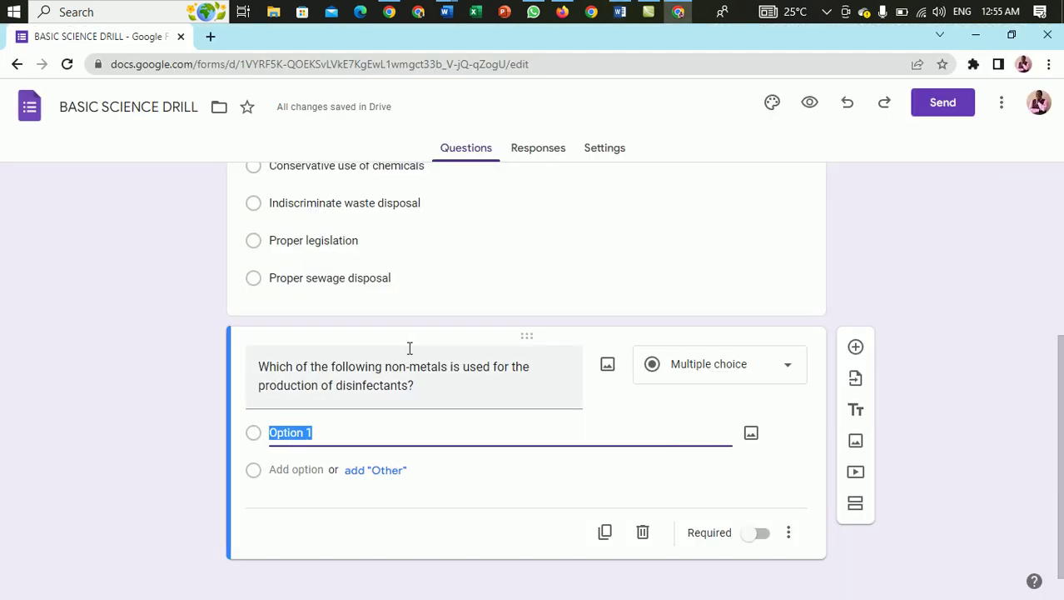
key("ctrl+v")
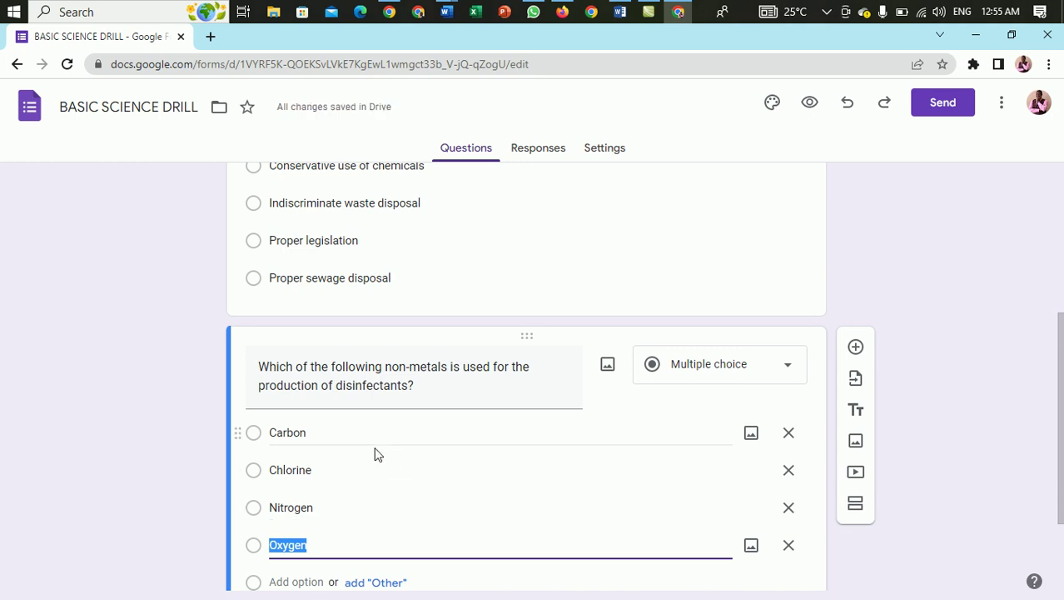
- Add a multiple-choice question titled "The following are examples of matter except", copying the text of question 3 from the Word document
scroll(637, 429, "down", 2)
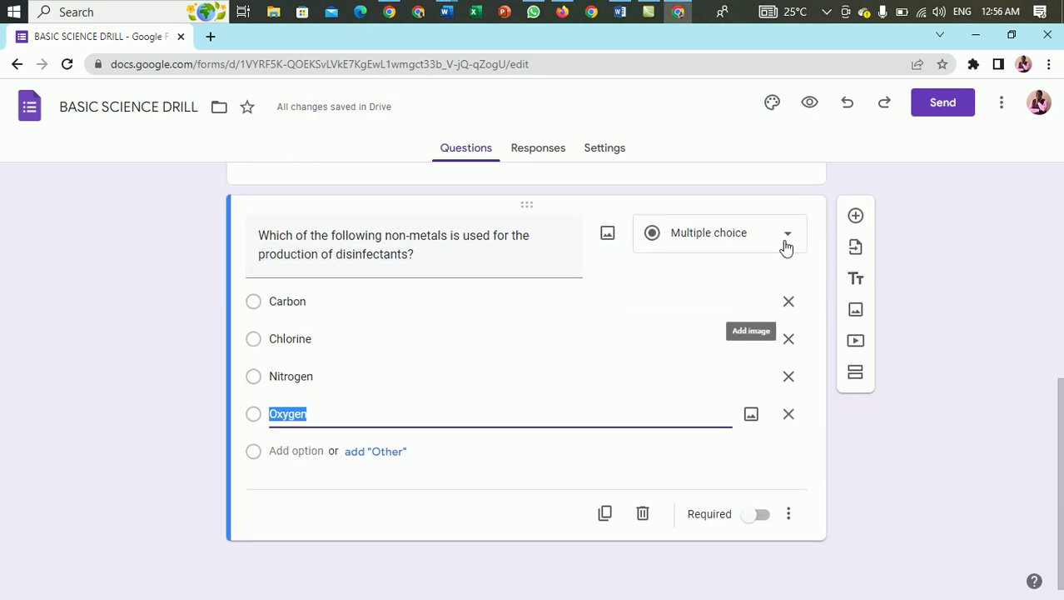
left_click(855, 216)
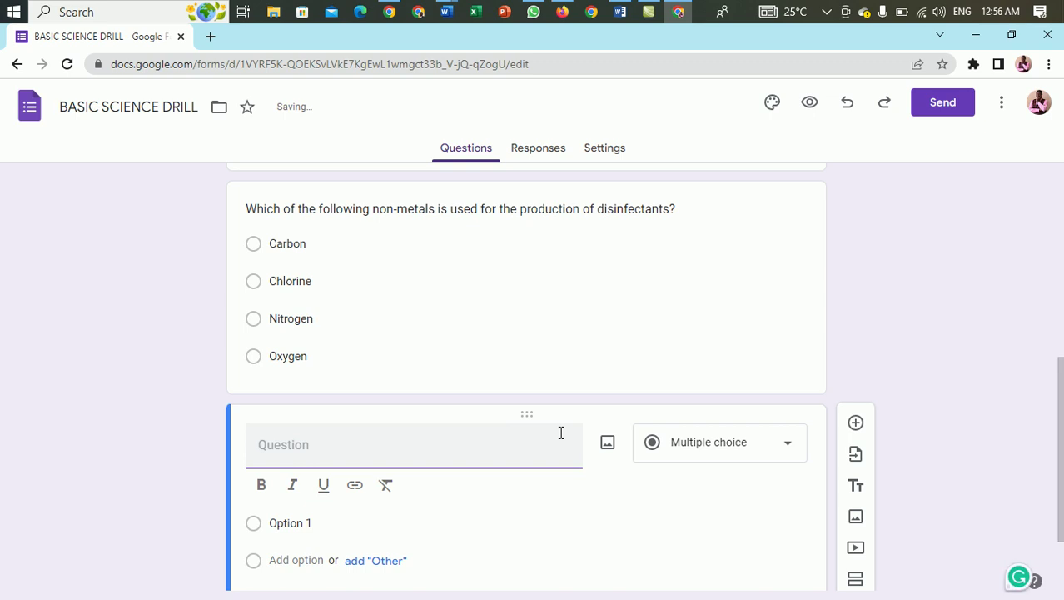
key("alt+Tab")
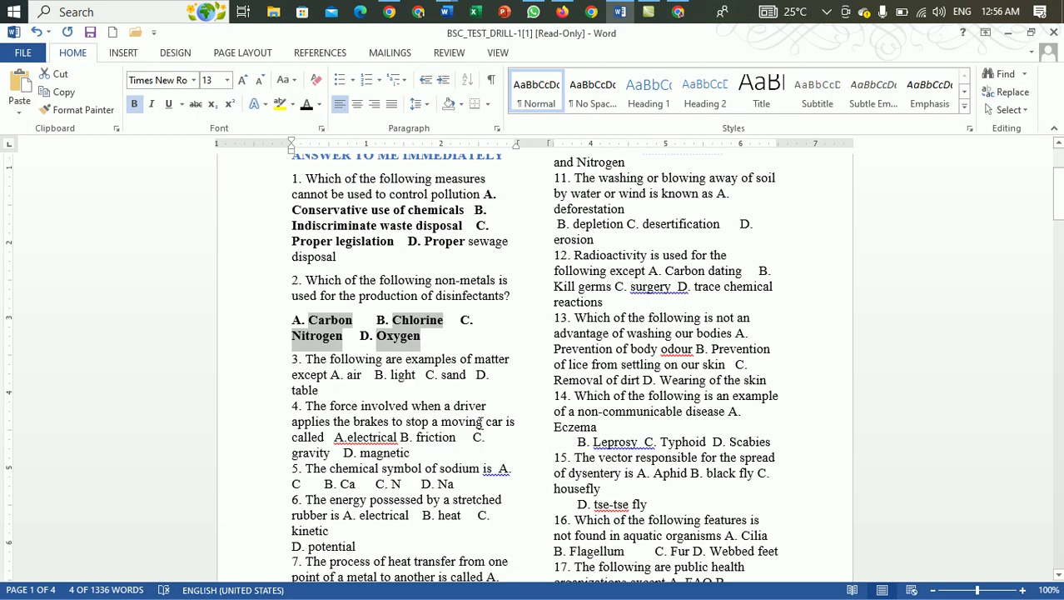
left_click_drag(306, 358, 330, 375)
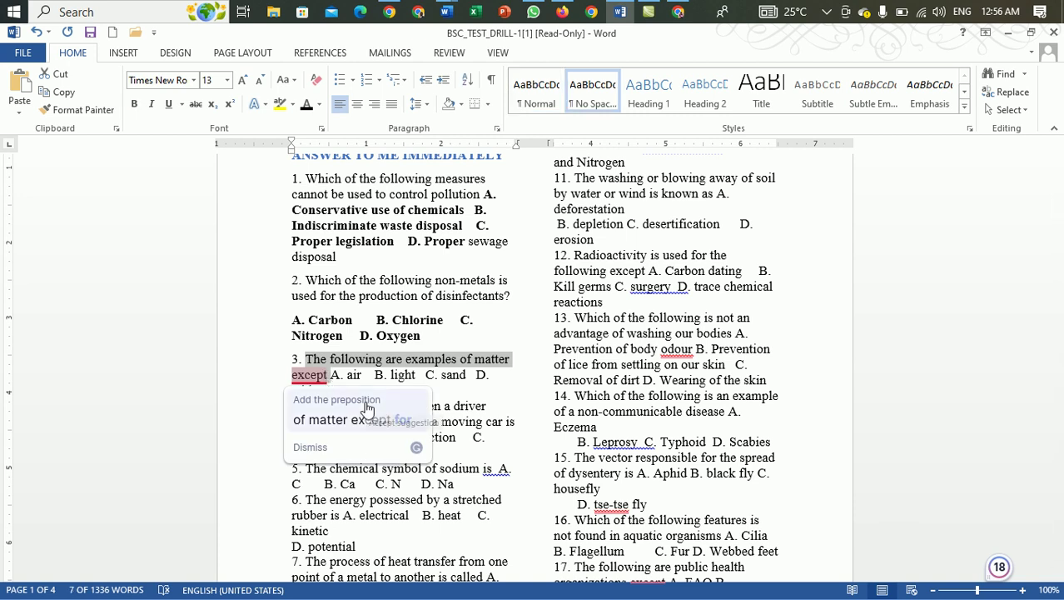
key("alt+Tab")
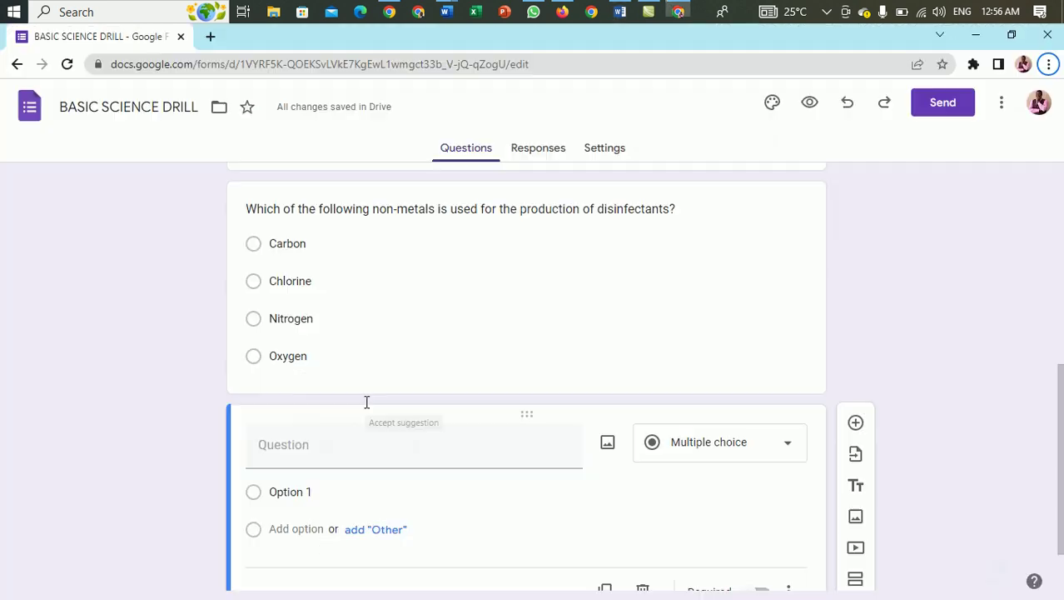
left_click(330, 442)
key("ctrl+v")
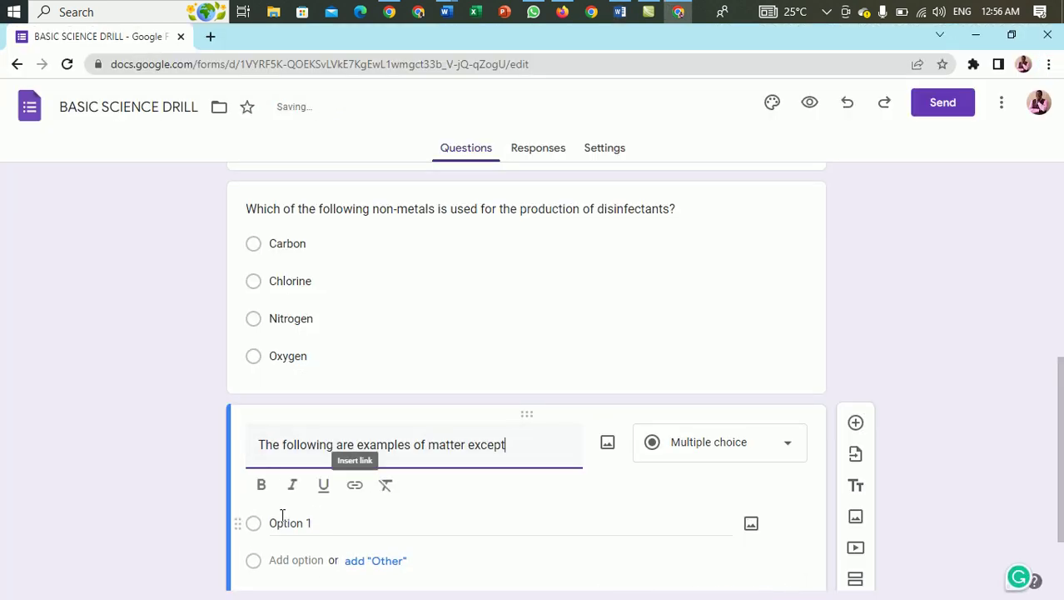
- Copy question 3's first two answers, "air" and "light", one at a time from the Word document into the form's first two options
left_click(286, 521)
key("alt+Tab")
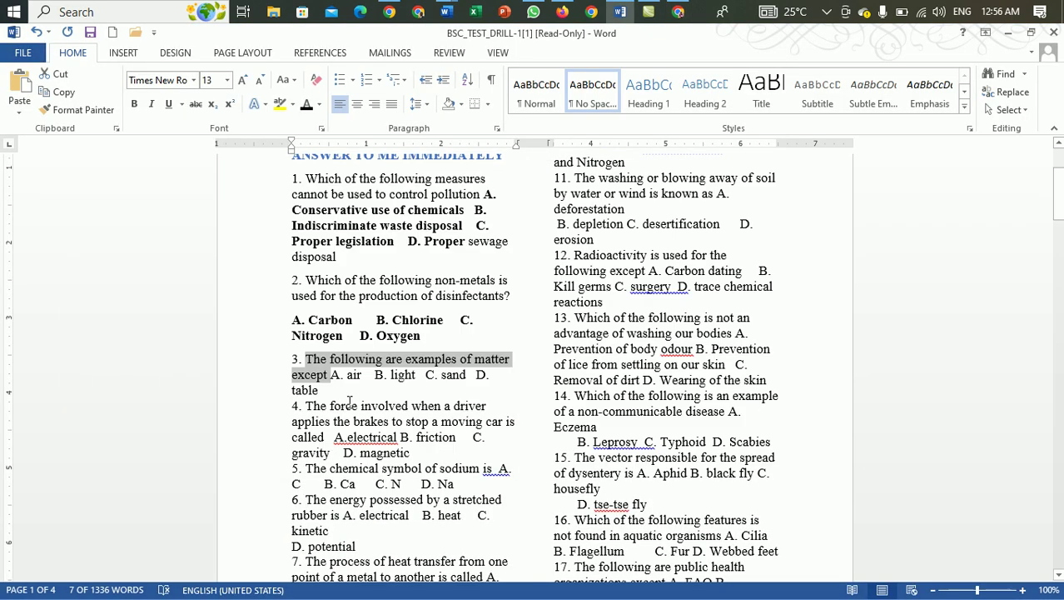
left_click_drag(347, 376, 364, 375)
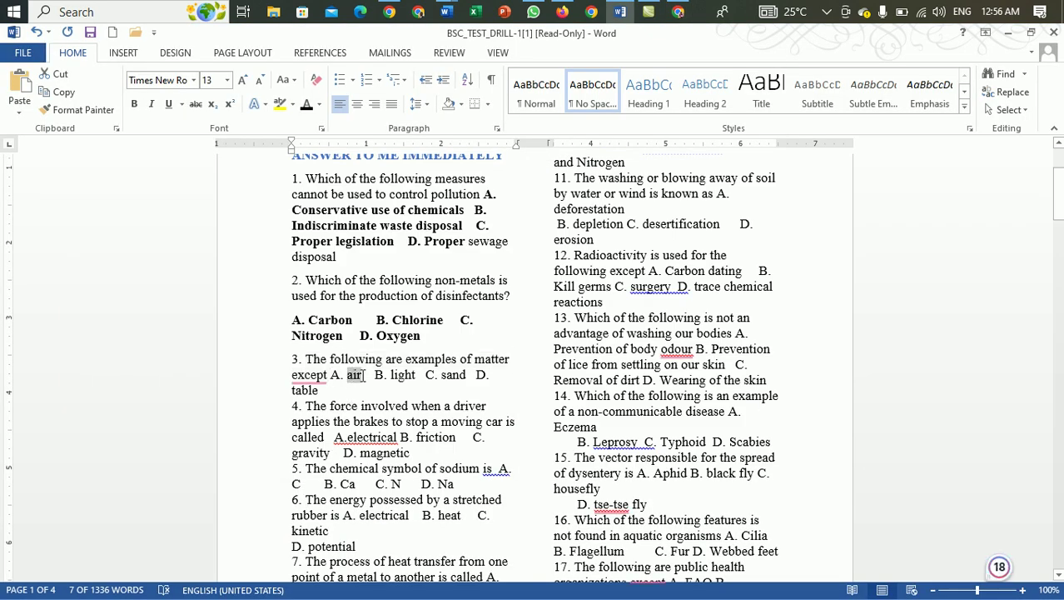
key("ctrl+c")
key("alt+Tab")
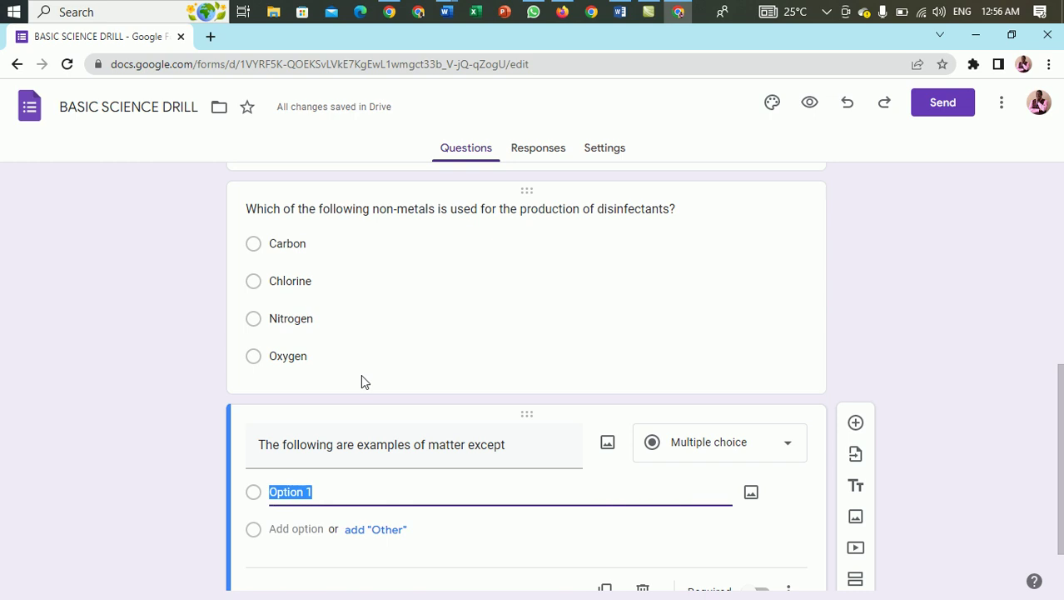
key("ctrl+v")
scroll(433, 512, "down", 1)
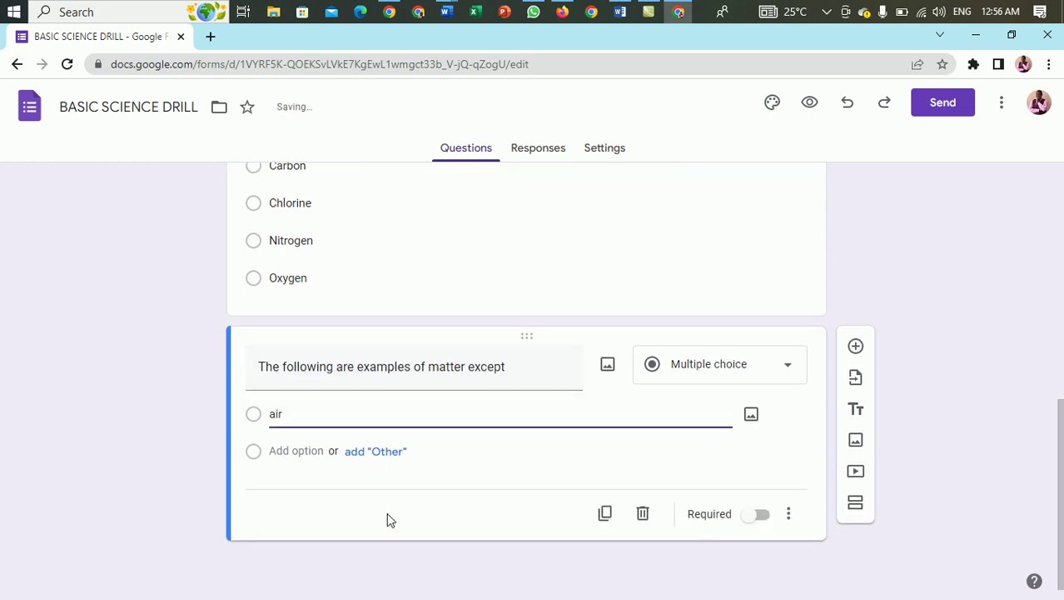
left_click(306, 452)
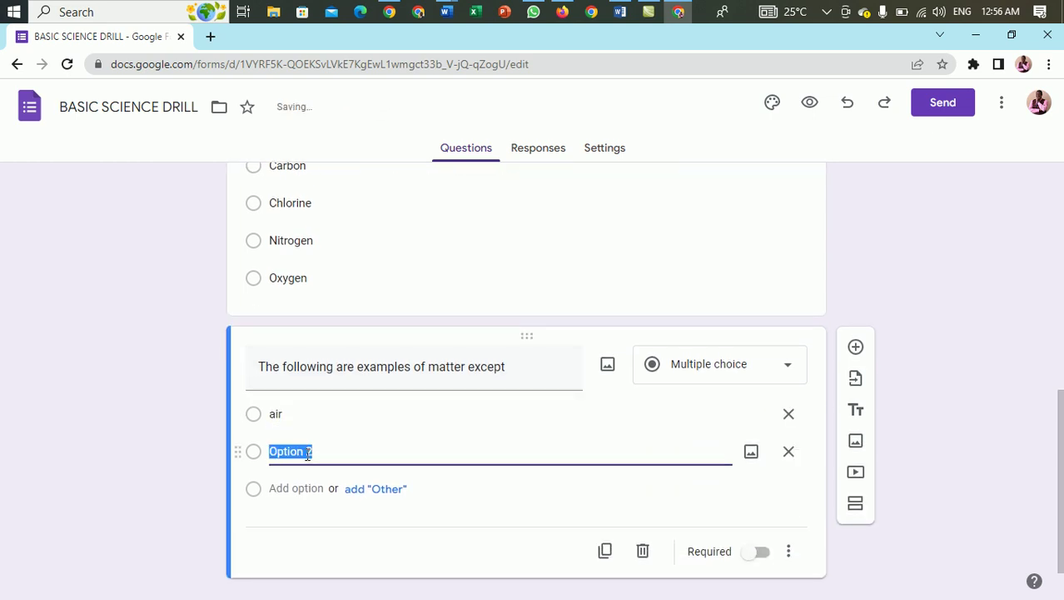
key("alt+Tab")
left_click_drag(391, 375, 414, 375)
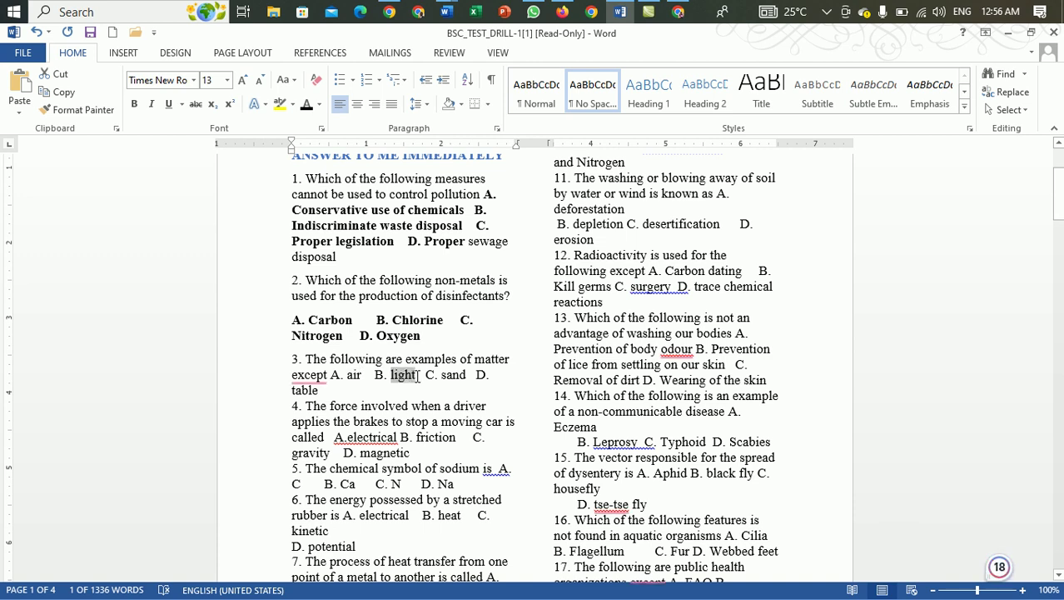
key("ctrl+c")
key("alt+Tab")
key("ctrl+v")
- Add "sand" and "table" as the third and fourth options, copying each one separately from question 3 in the Word document
left_click(304, 487)
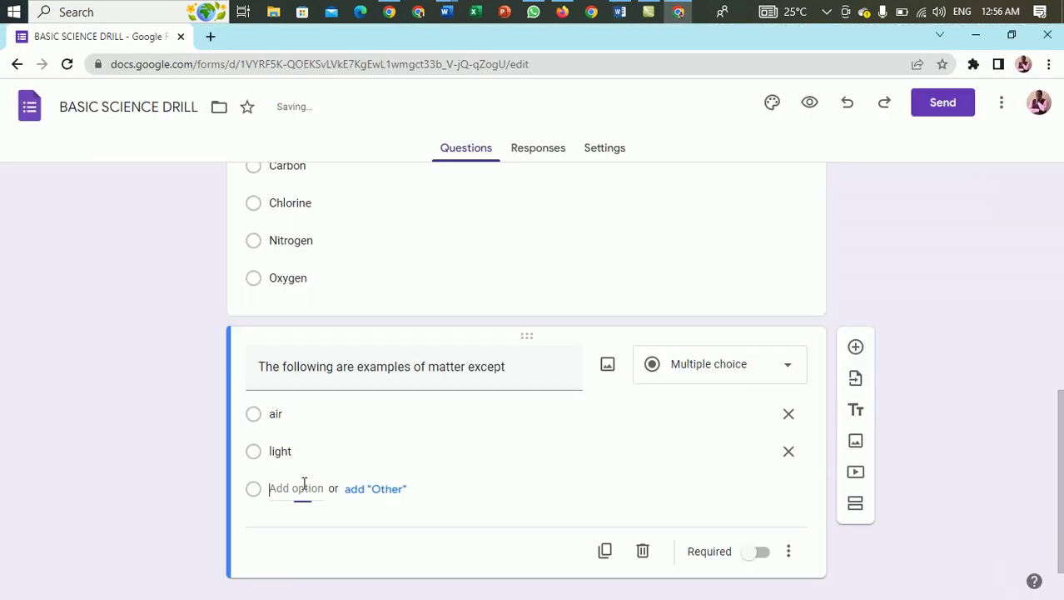
key("alt+Tab")
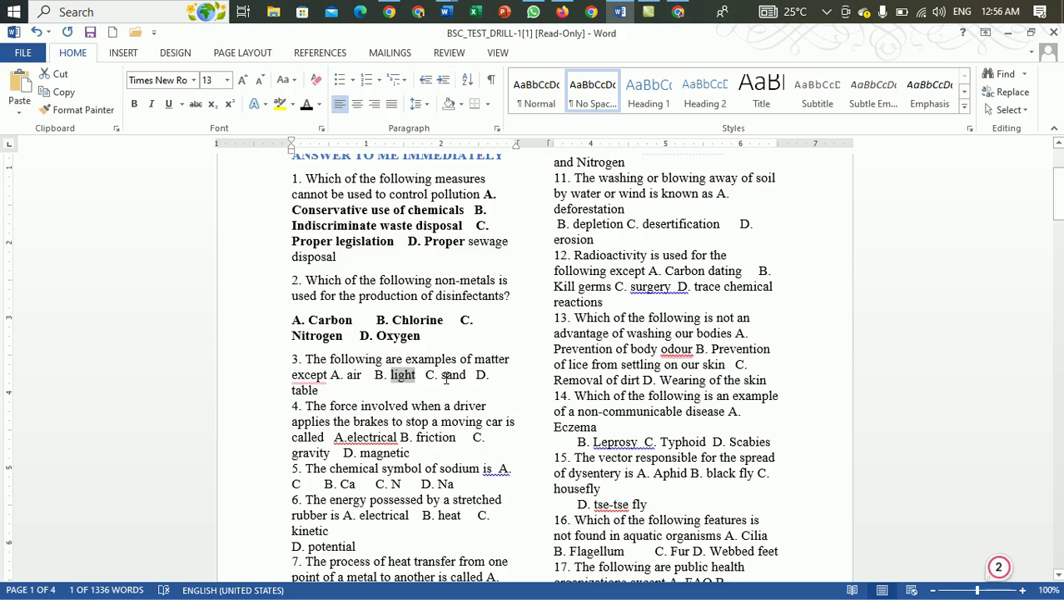
left_click_drag(441, 375, 469, 375)
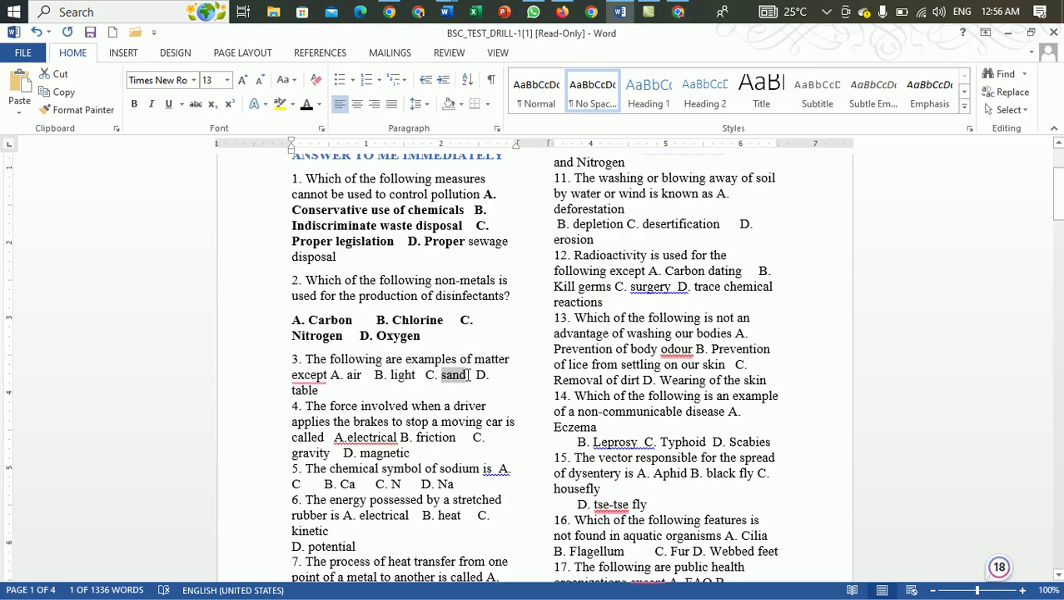
key("ctrl+c")
key("alt+Tab")
key("ctrl+v")
left_click(306, 527)
key("alt+Tab")
left_click_drag(293, 389, 318, 390)
key("ctrl+c")
key("alt+Tab")
key("ctrl+v")
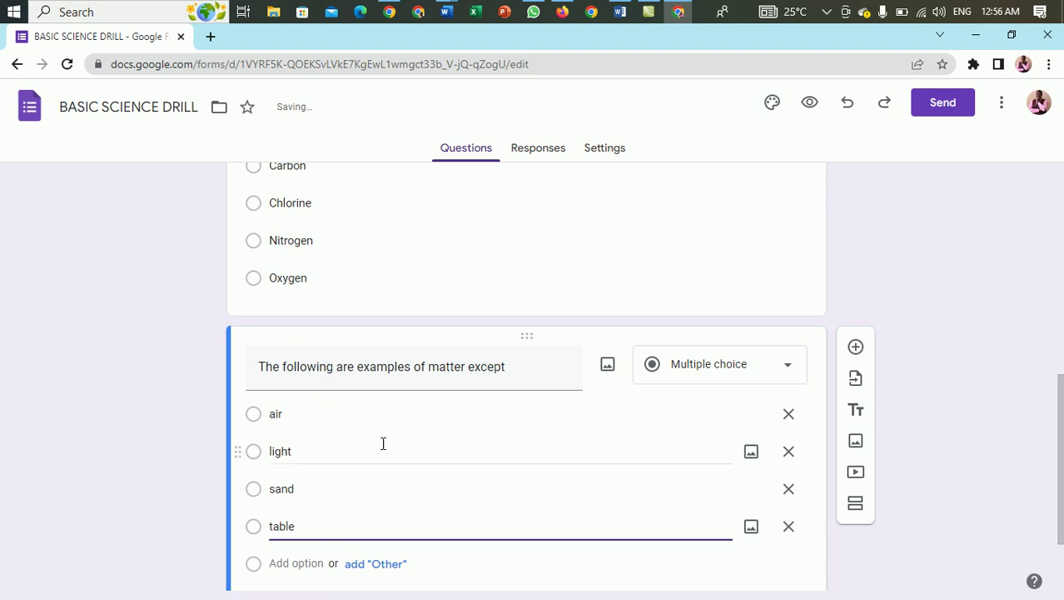
- Select question 3's four answers, air, light, sand and table, together in the Word document and return to the form's first option
scroll(367, 455, "down", 1)
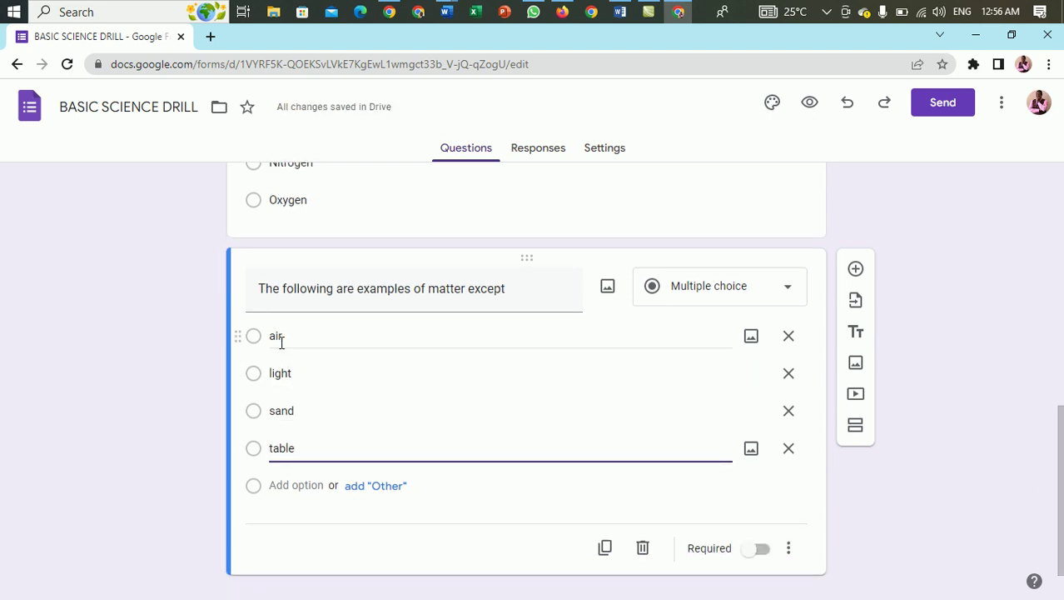
key("alt+Tab")
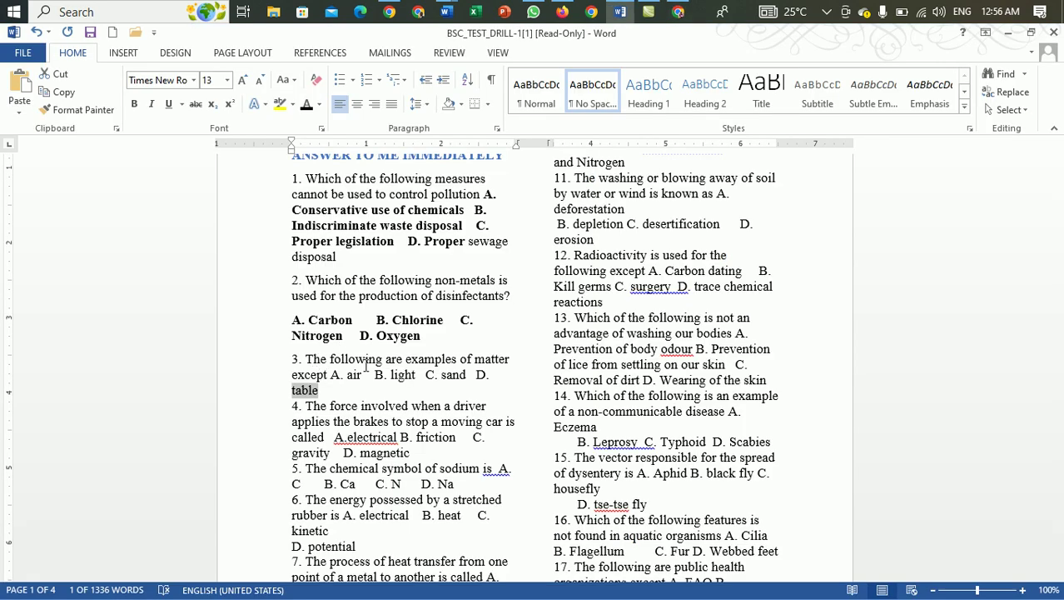
double_click(353, 373)
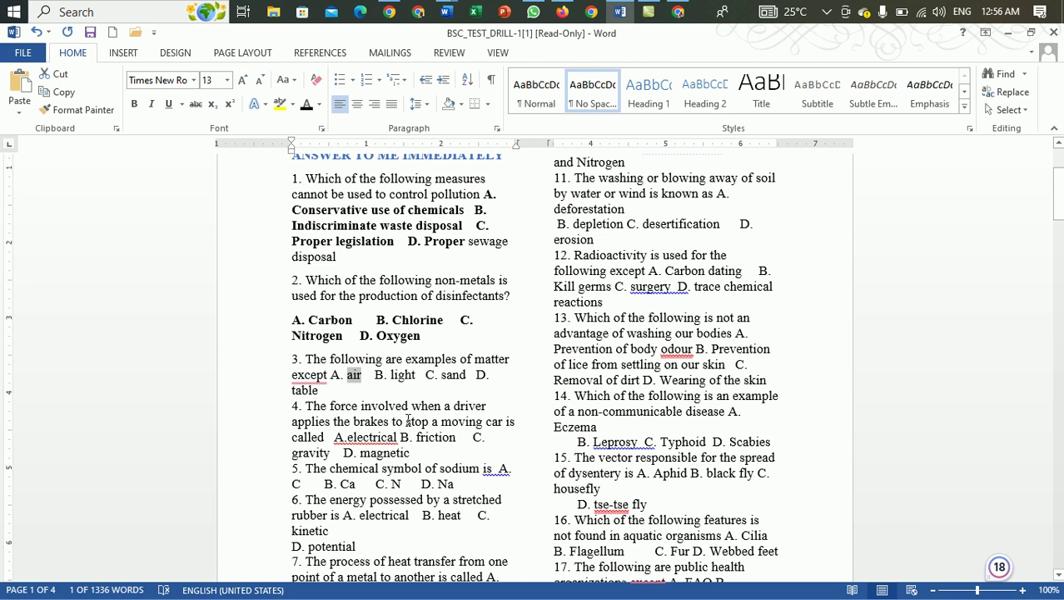
left_click_drag(391, 374, 463, 379)
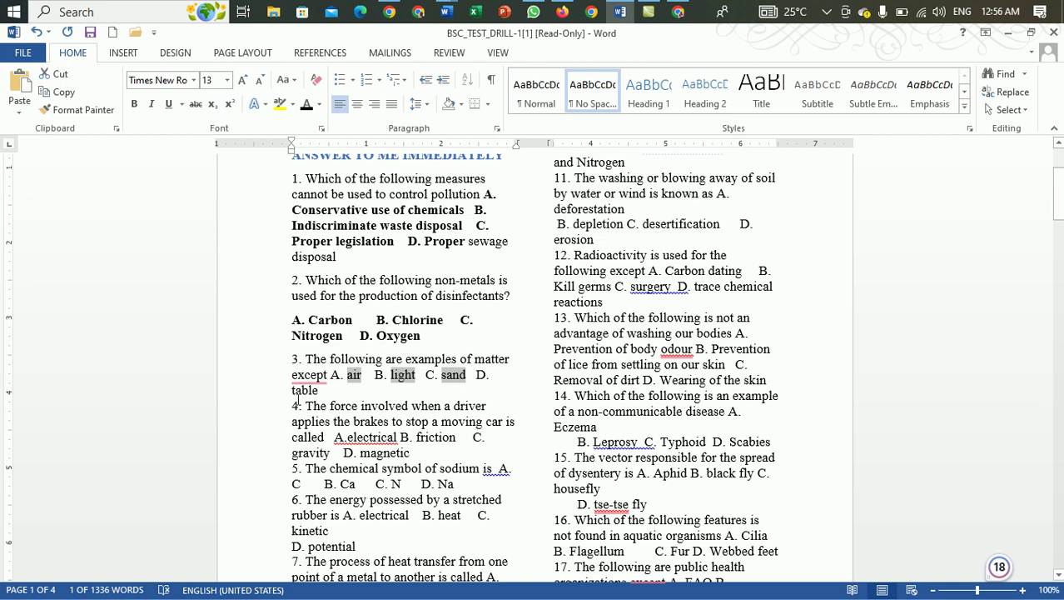
left_click_drag(293, 389, 322, 393)
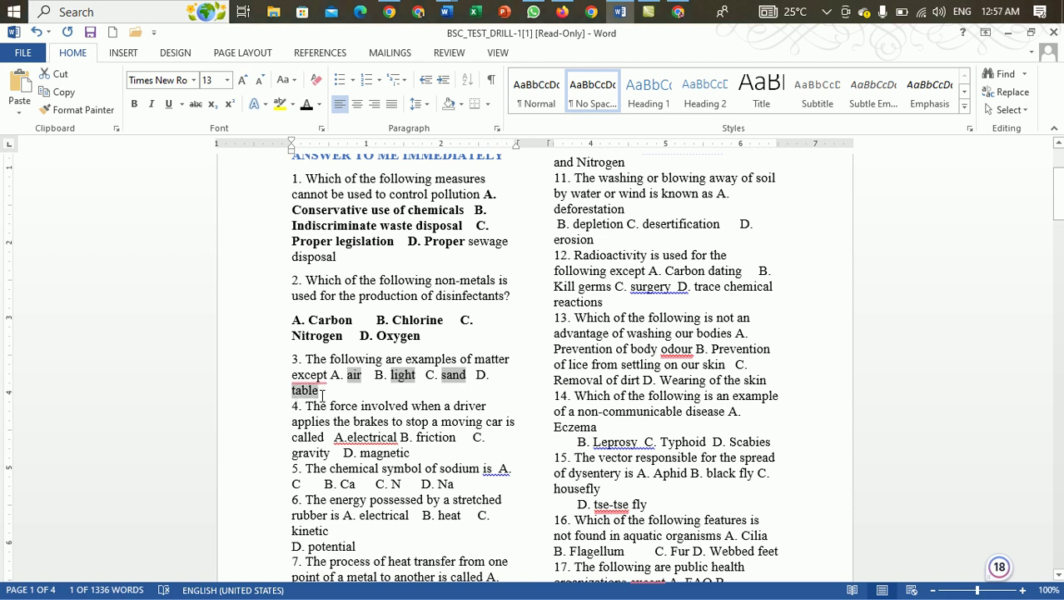
key("alt+Tab")
left_click(295, 335)
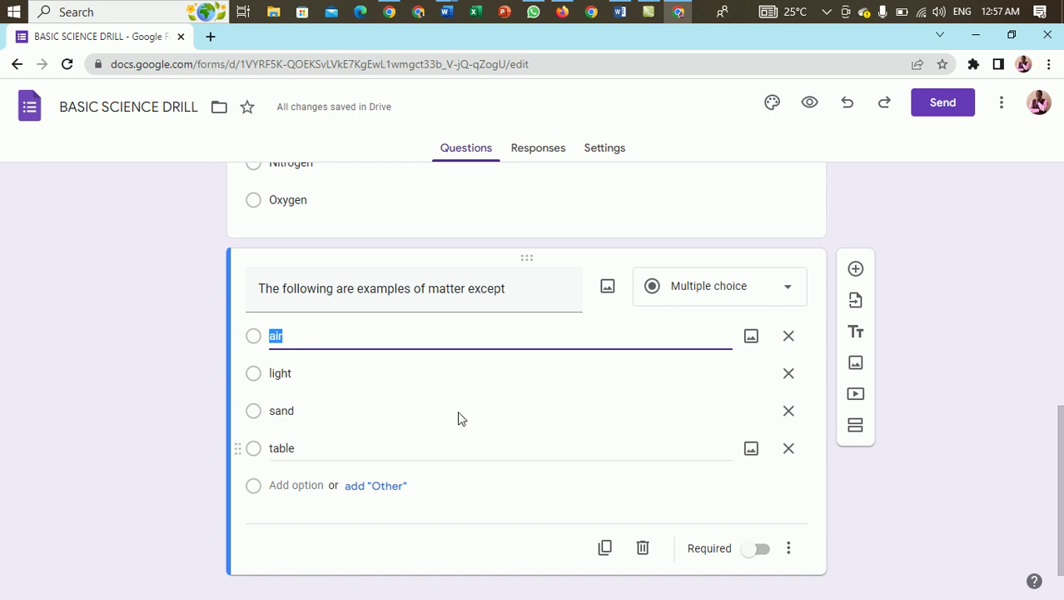
left_click(521, 421)
- Review the form from its title through question 3, checking each question and its answer options
scroll(519, 425, "up", 10)
scroll(521, 423, "up", 1)
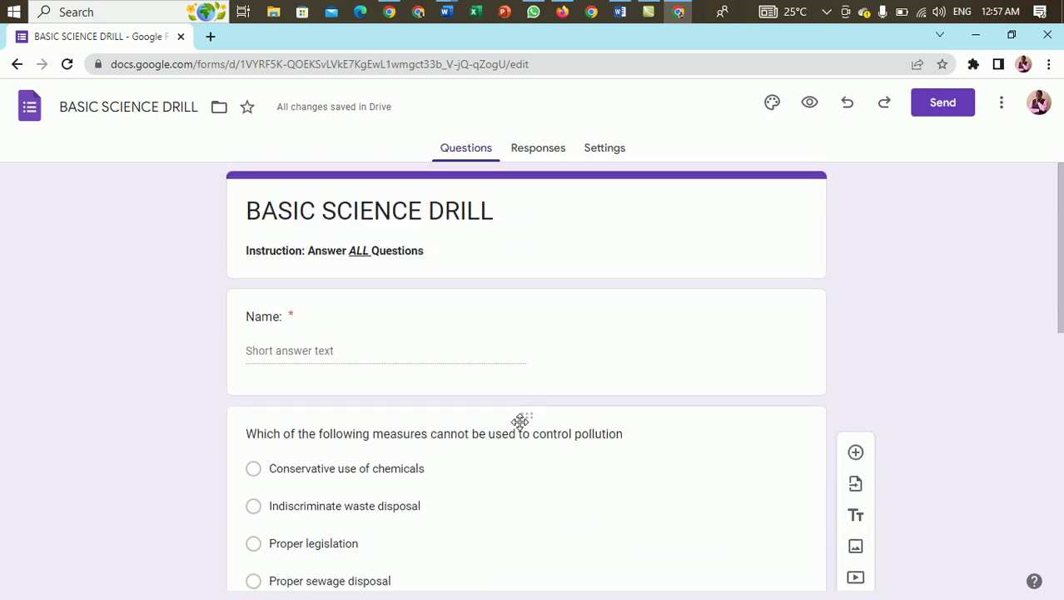
scroll(522, 425, "down", 8)
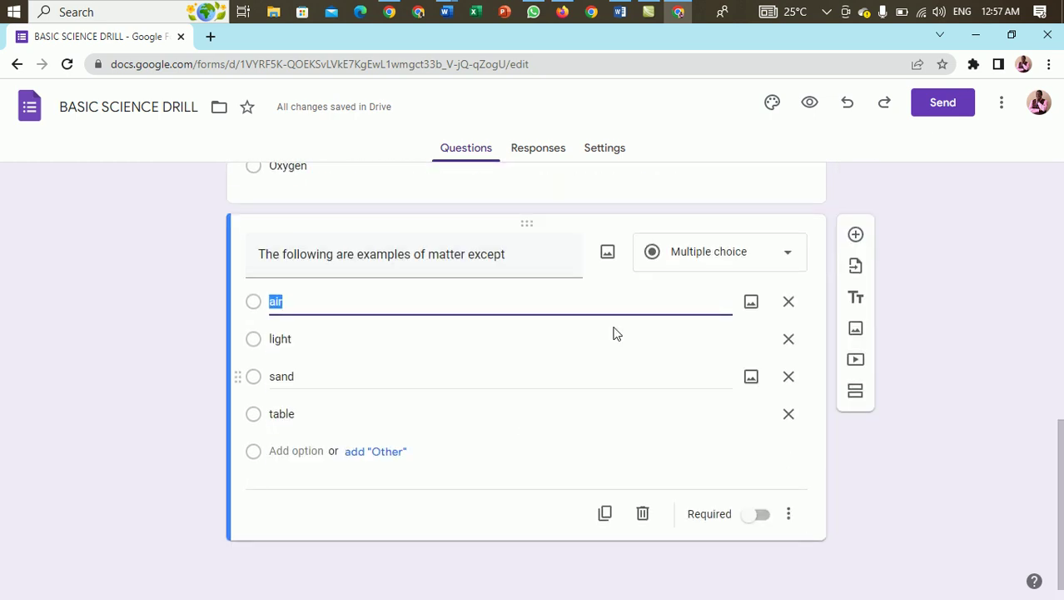
scroll(623, 323, "up", 8)
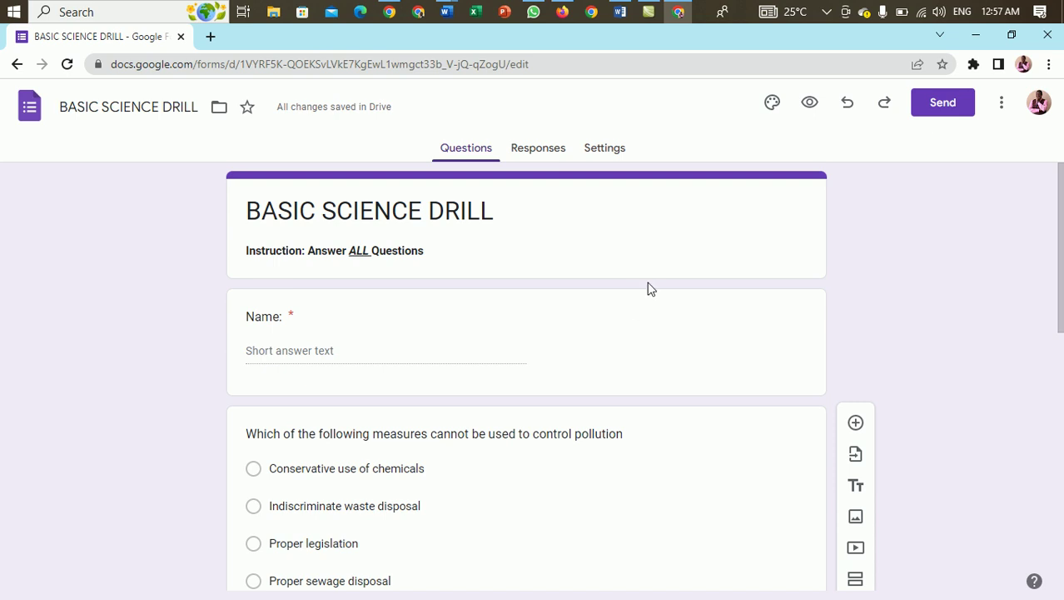
scroll(655, 305, "down", 2)
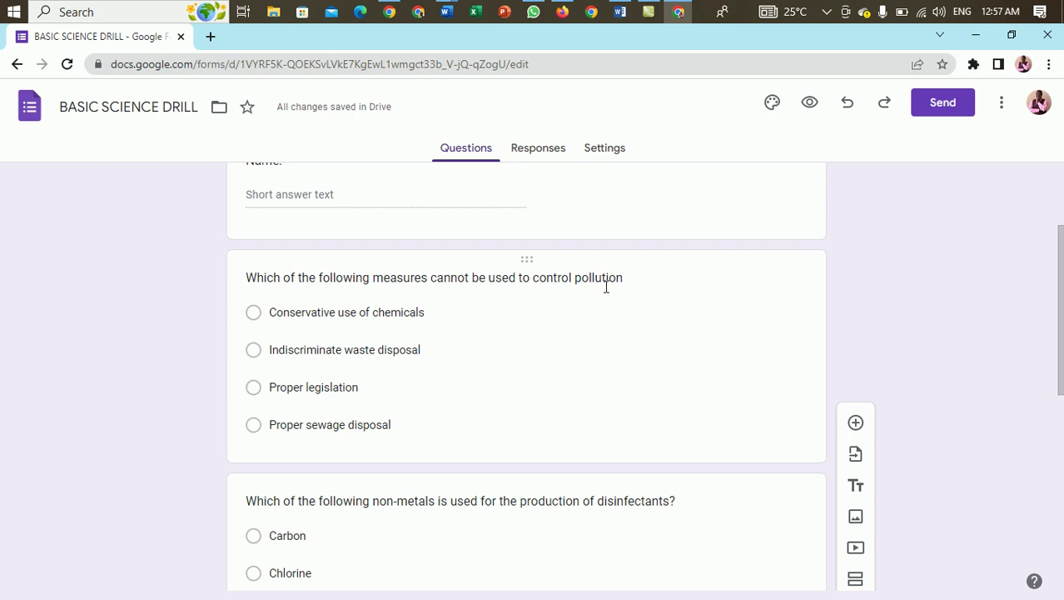
scroll(524, 236, "down", 6)
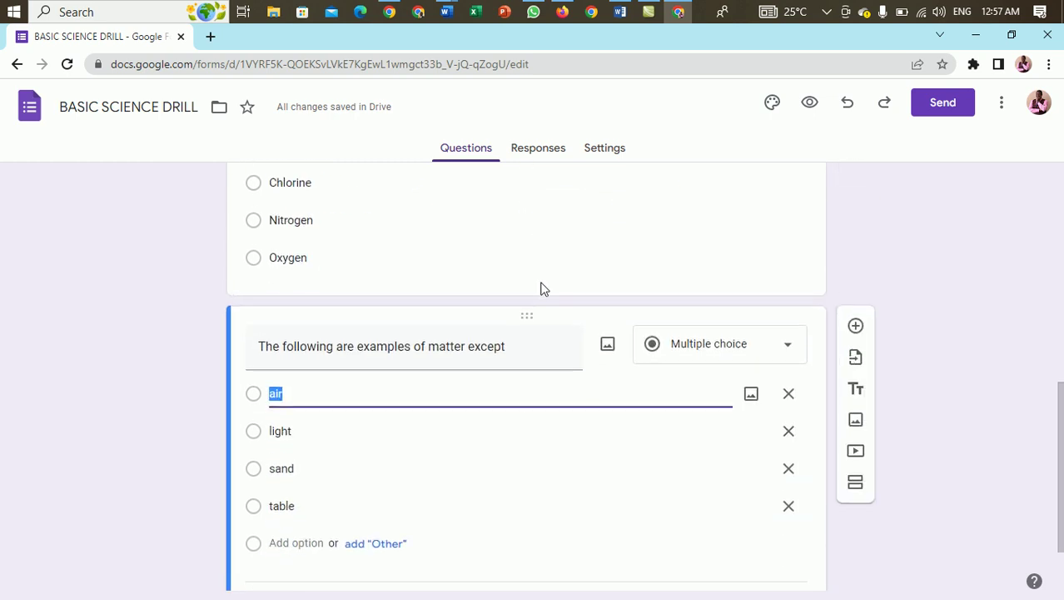
scroll(554, 338, "up", 6)
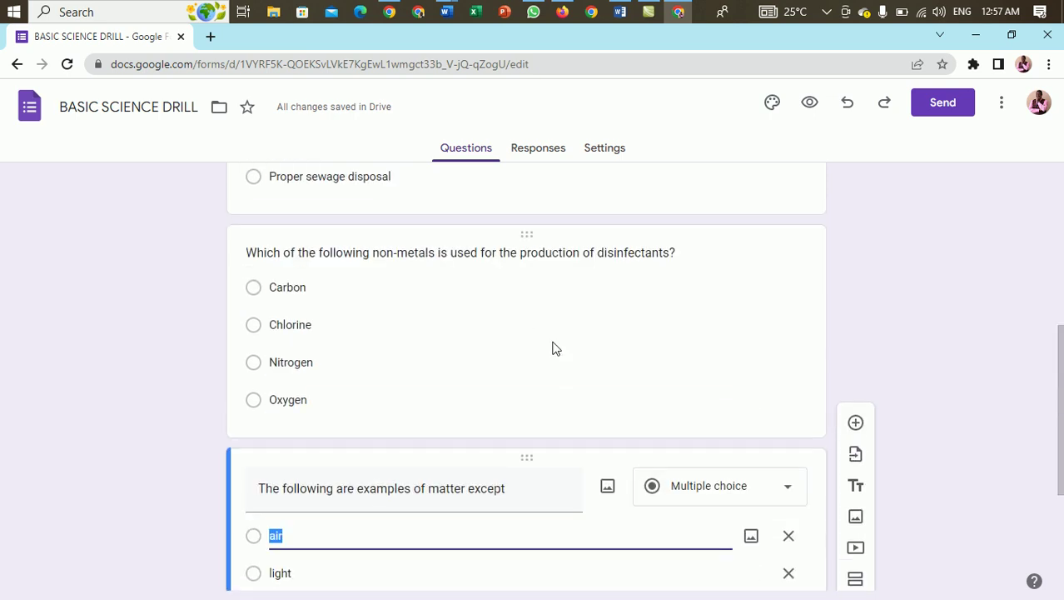
left_click(405, 335)
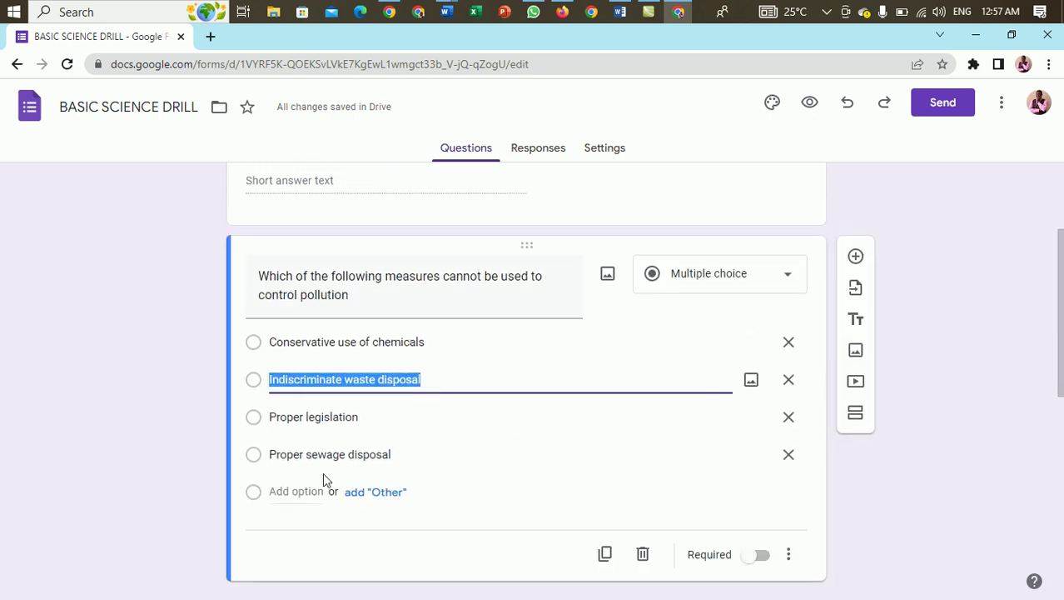
scroll(323, 472, "down", 2)
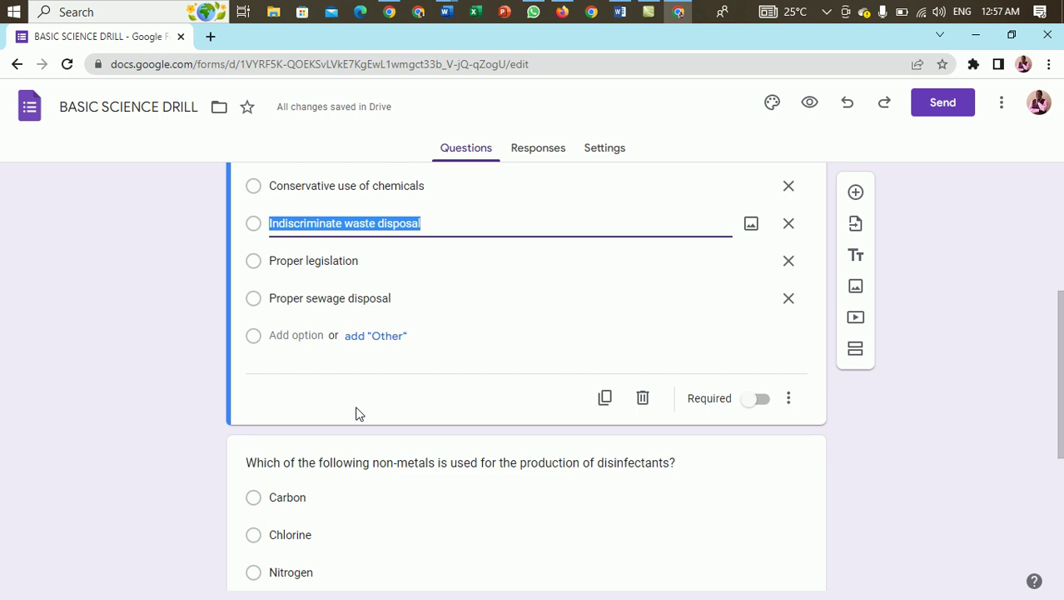
scroll(381, 361, "up", 4)
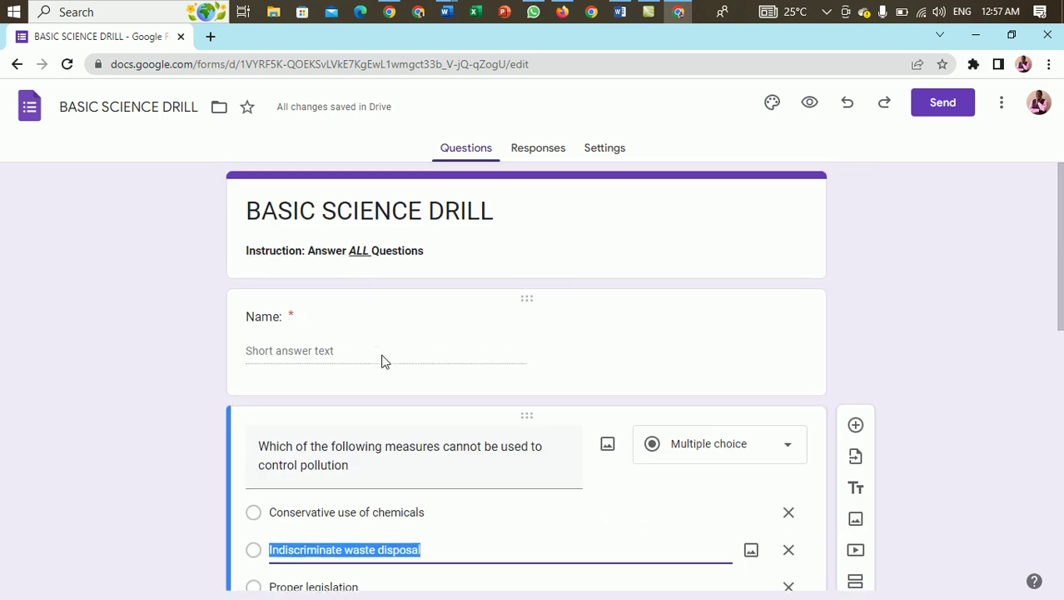
scroll(381, 361, "down", 2)
triple_click(407, 310)
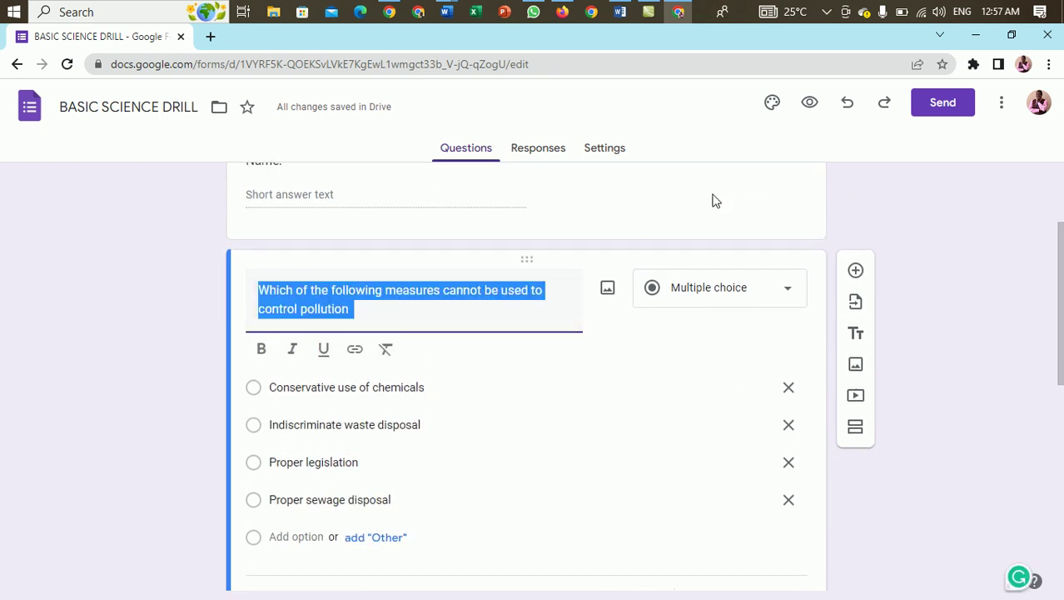
- Turn on the Make this a quiz setting and return to question 1 to check its points field
left_click(624, 163)
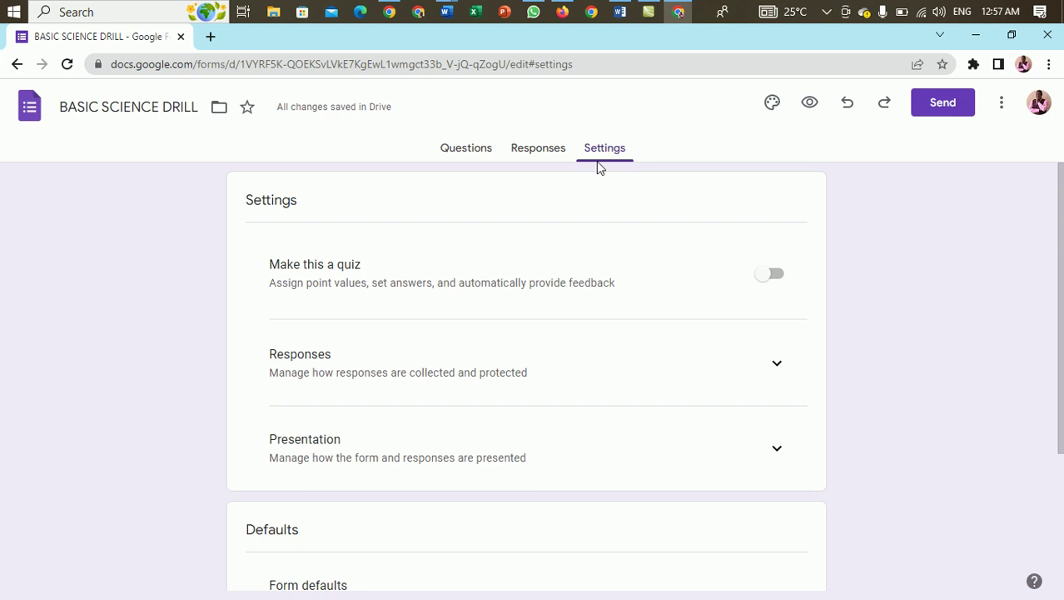
left_click(774, 279)
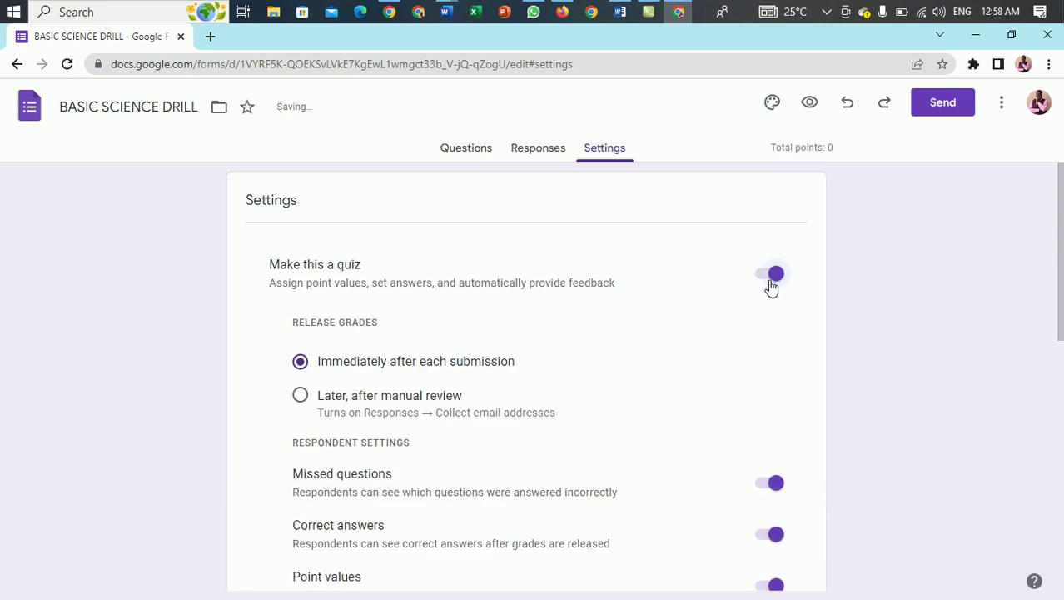
scroll(772, 285, "down", 2)
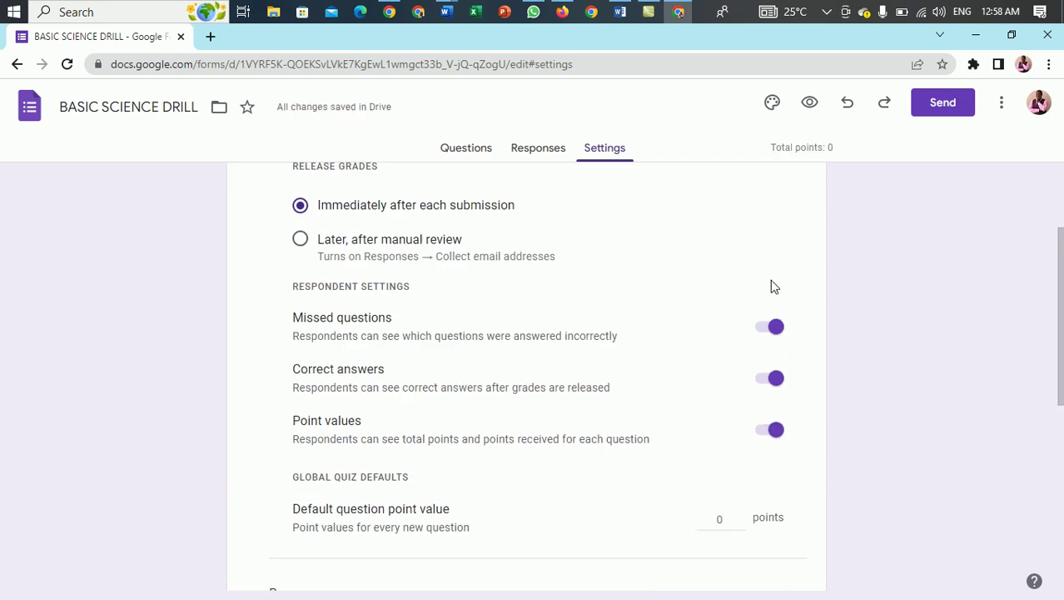
scroll(573, 181, "up", 2)
left_click(468, 147)
scroll(482, 304, "down", 3)
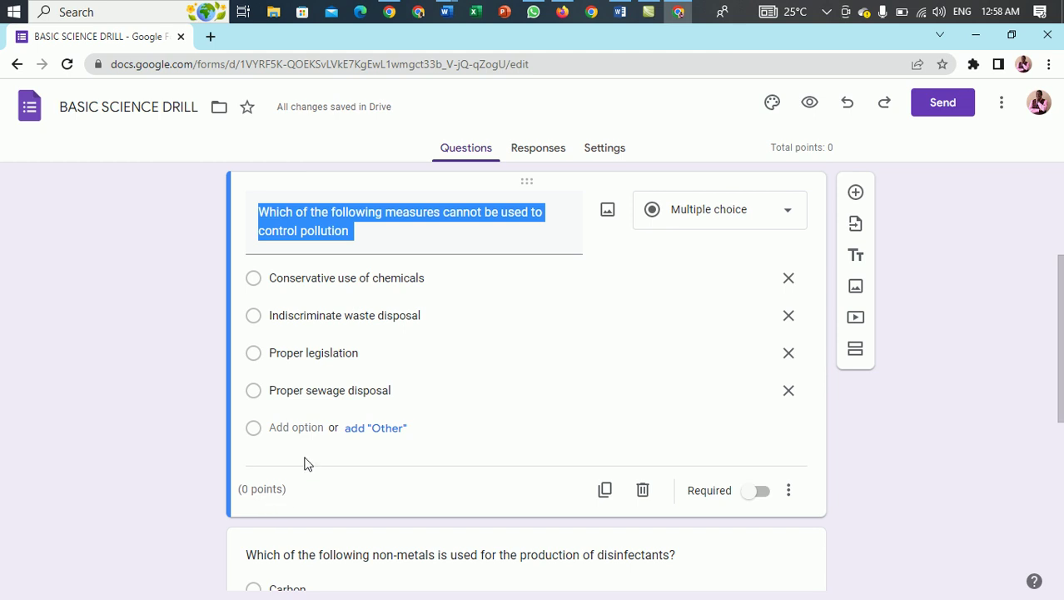
- Turn off the Make this a quiz setting and go back to question 1
left_click(590, 151)
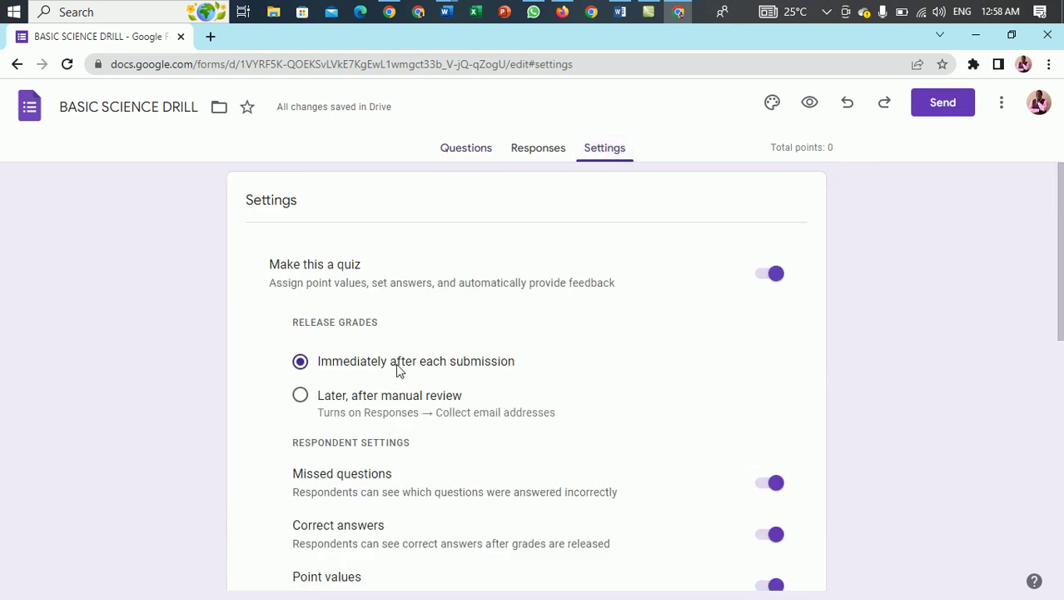
left_click(774, 274)
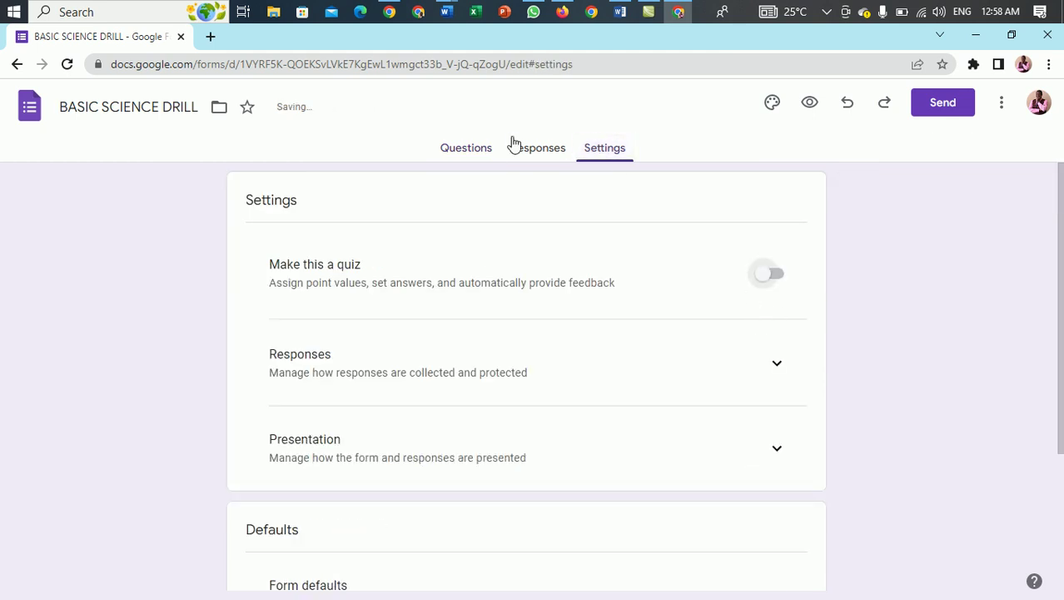
left_click(463, 149)
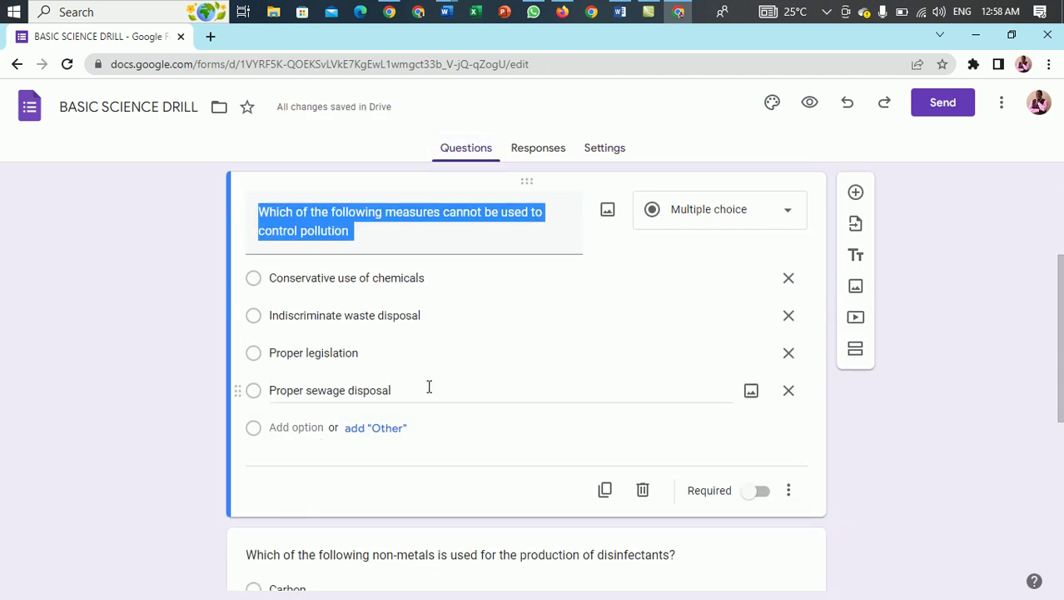
- Make the form a quiz again in its settings and return to the list of questions
left_click(612, 148)
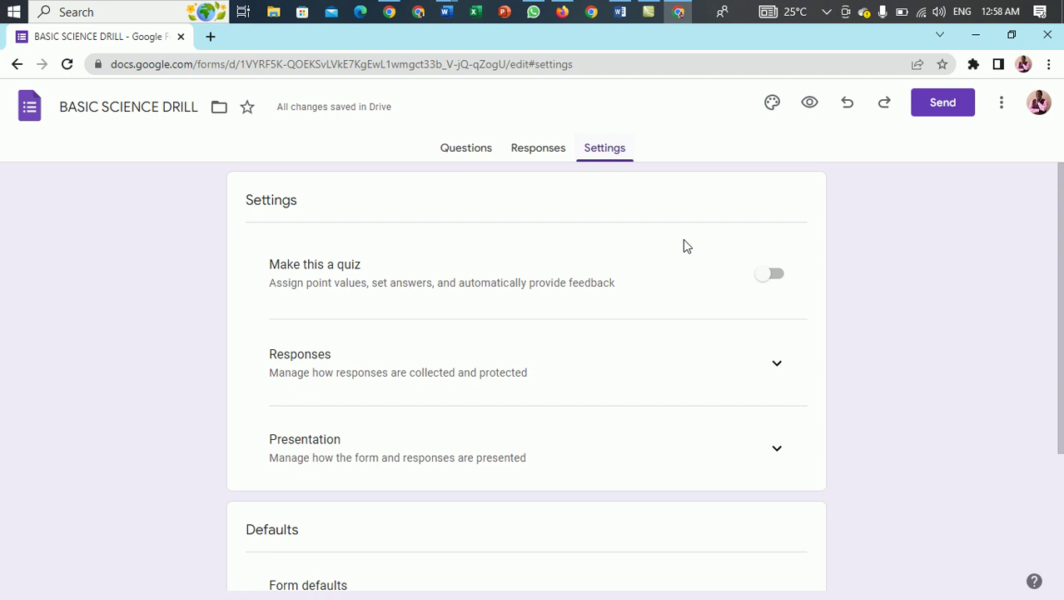
left_click(775, 277)
scroll(688, 316, "down", 4)
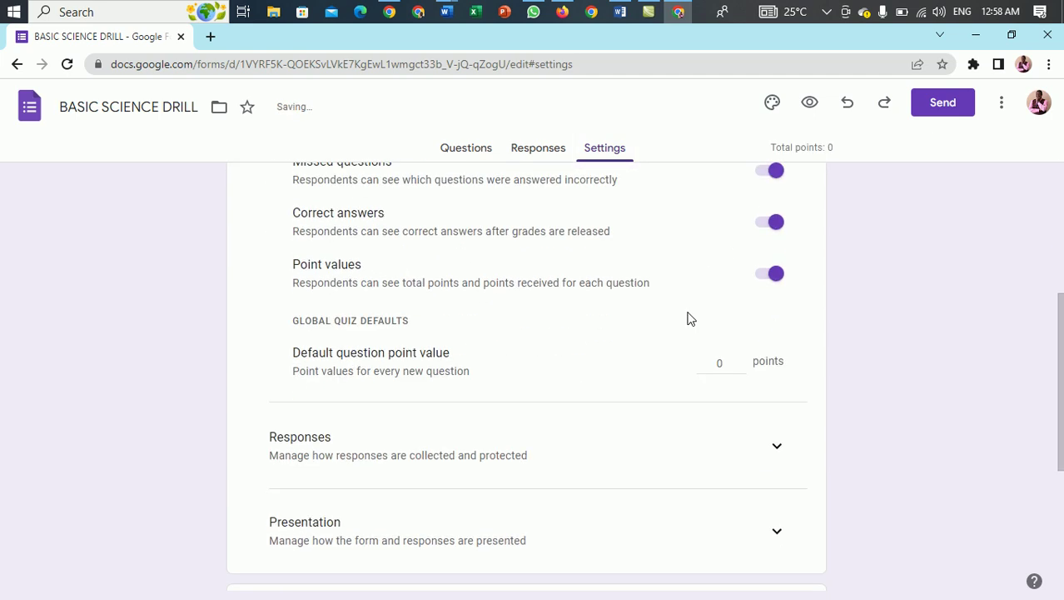
scroll(689, 319, "down", 1)
left_click(465, 147)
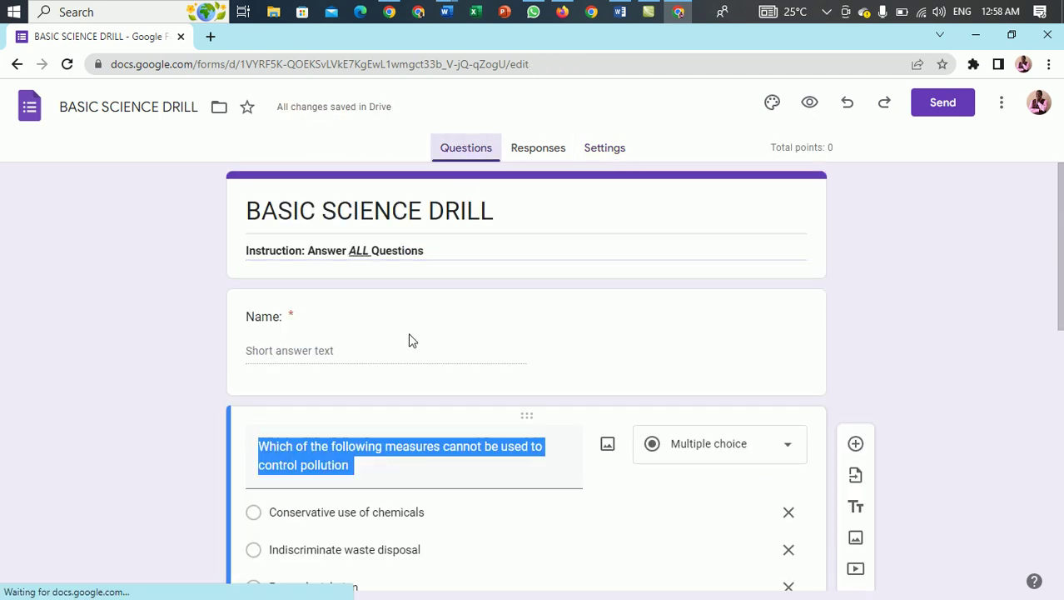
- Examine the quiz options and points shown for questions 1 and 2, opening question 2 and going back to question 1
scroll(421, 301, "down", 4)
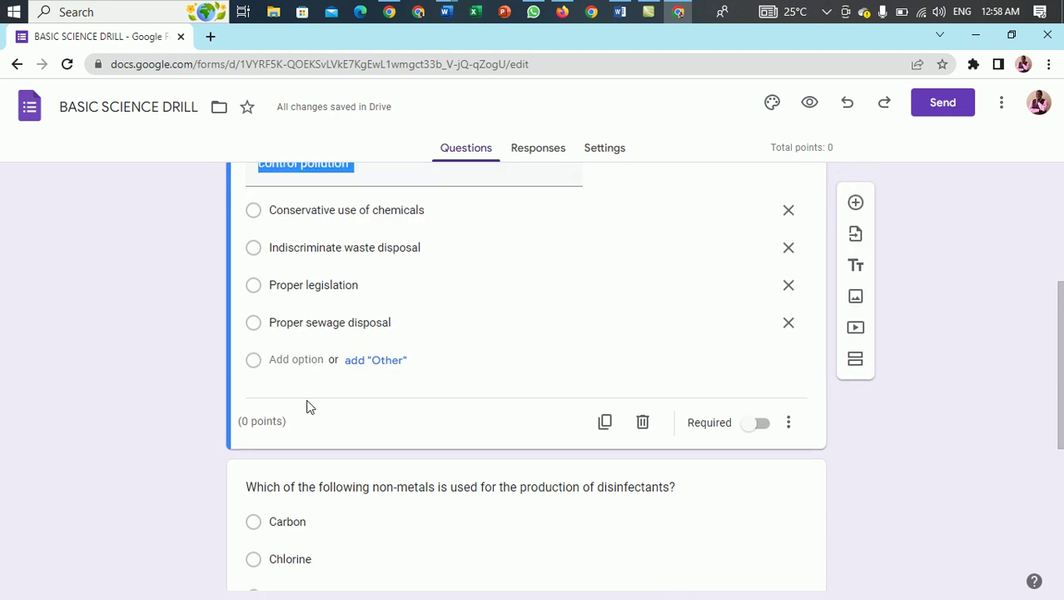
scroll(308, 407, "up", 1)
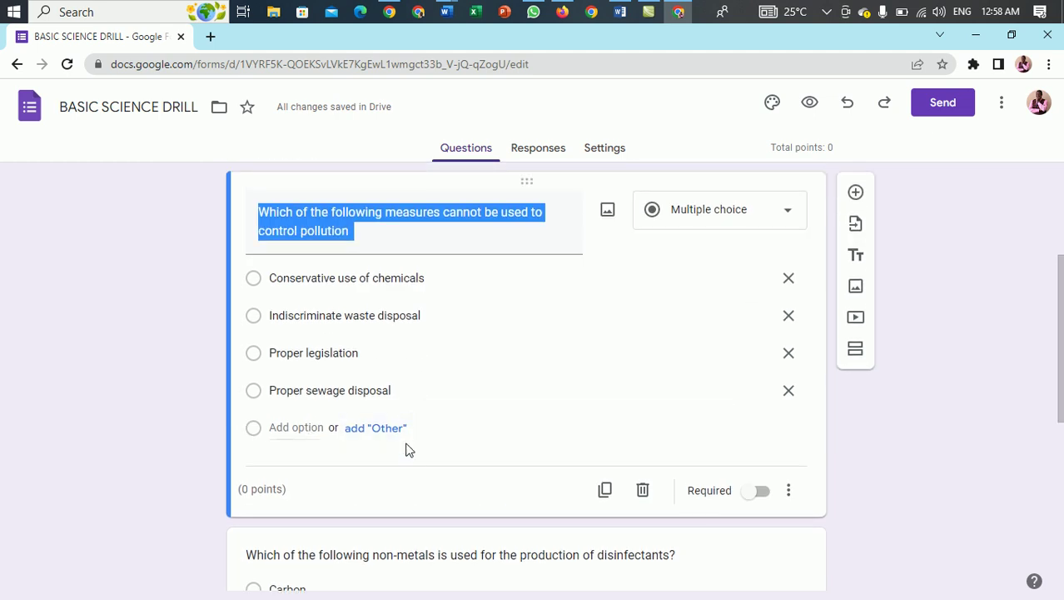
scroll(421, 505, "up", 1)
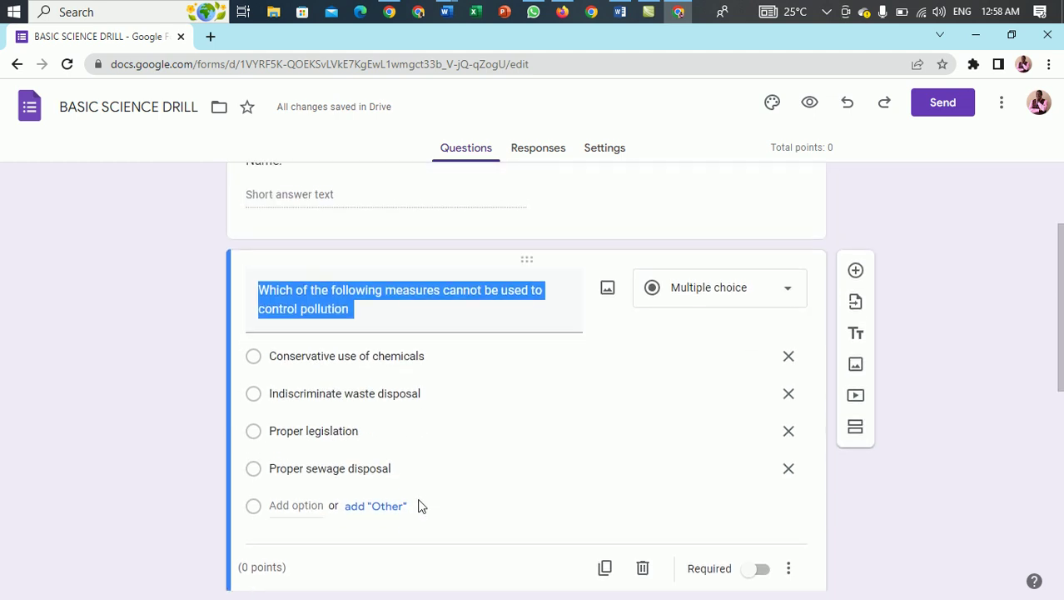
scroll(420, 505, "down", 1)
scroll(423, 499, "down", 3)
left_click(376, 412)
scroll(430, 397, "up", 1)
scroll(333, 450, "down", 1)
scroll(326, 446, "up", 2)
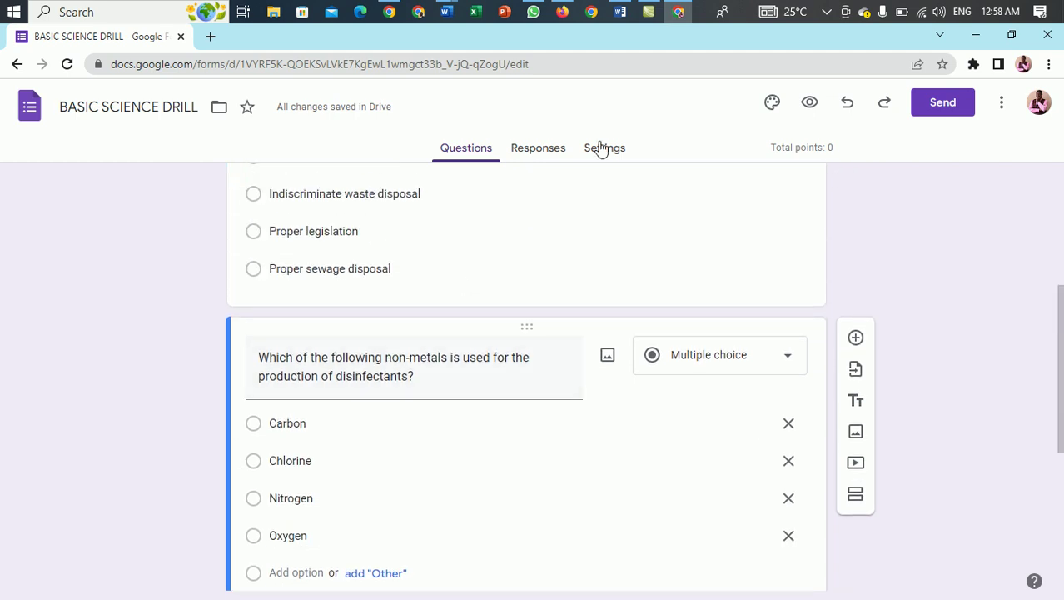
scroll(614, 271, "down", 2)
scroll(608, 283, "up", 4)
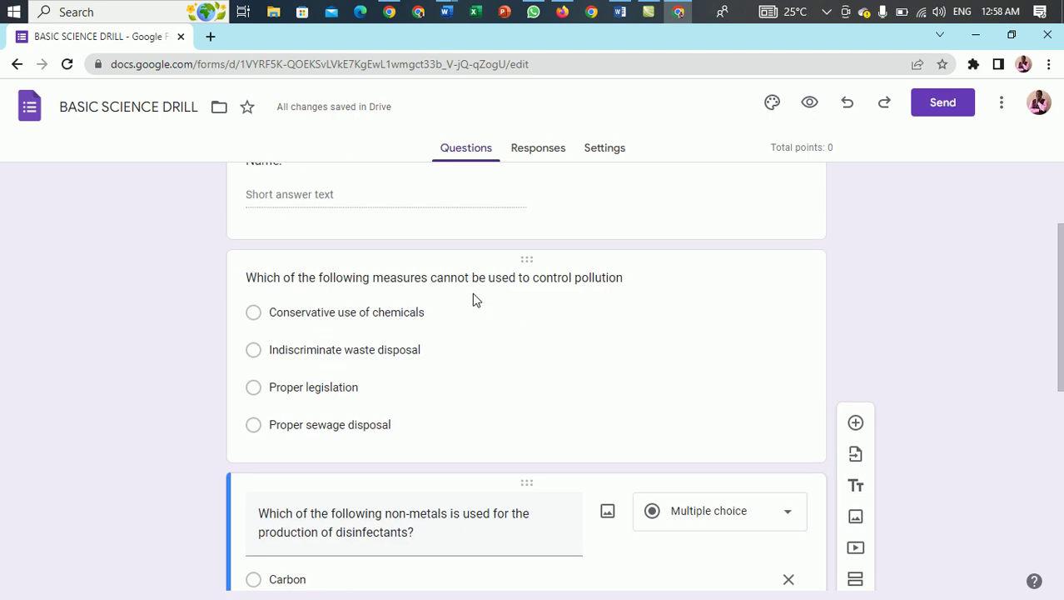
left_click(475, 300)
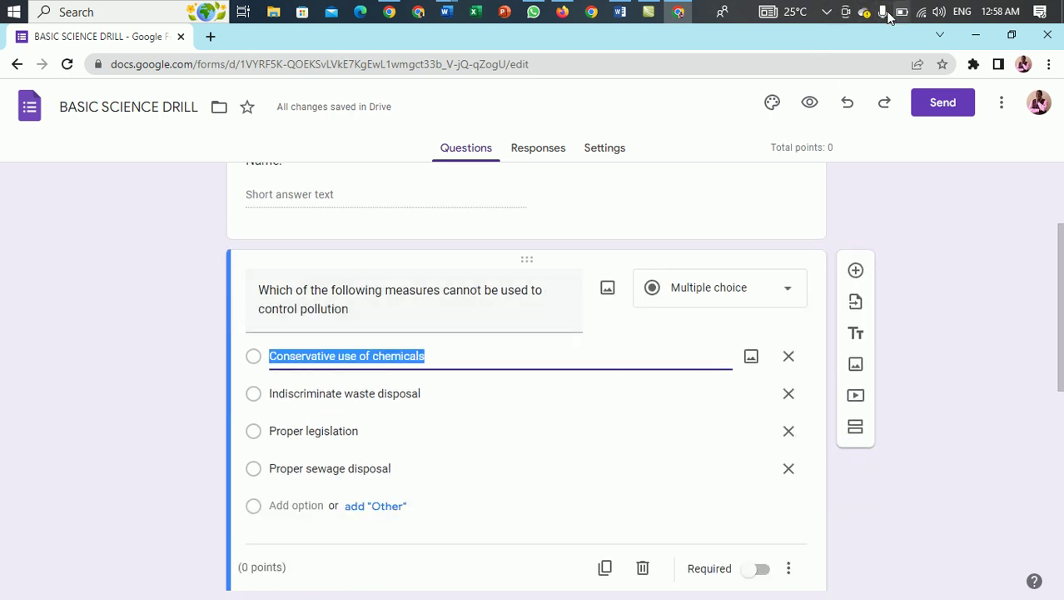
mouse_move(675, 11)
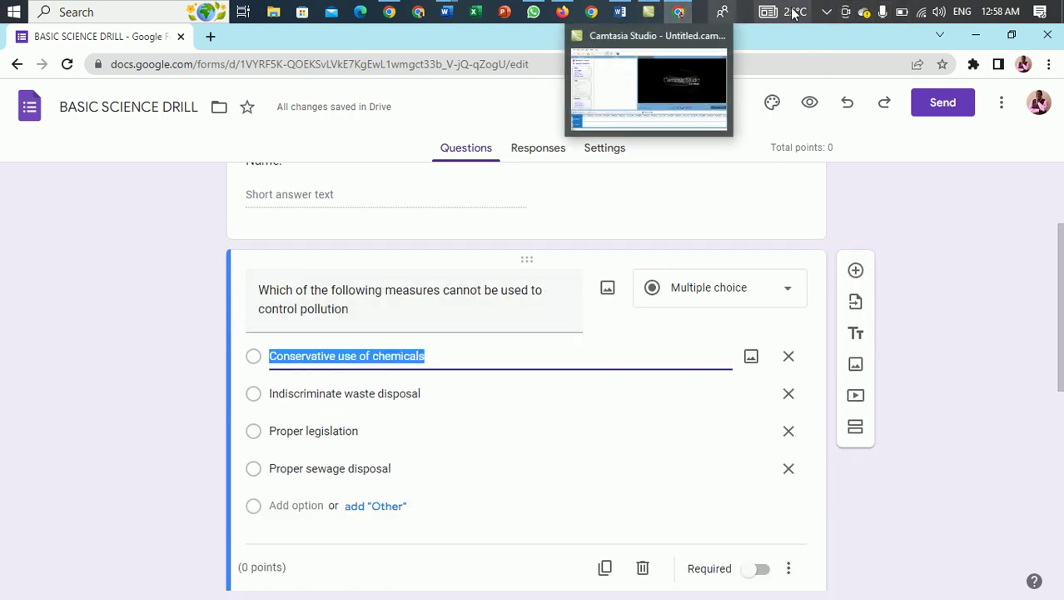
left_click(825, 14)
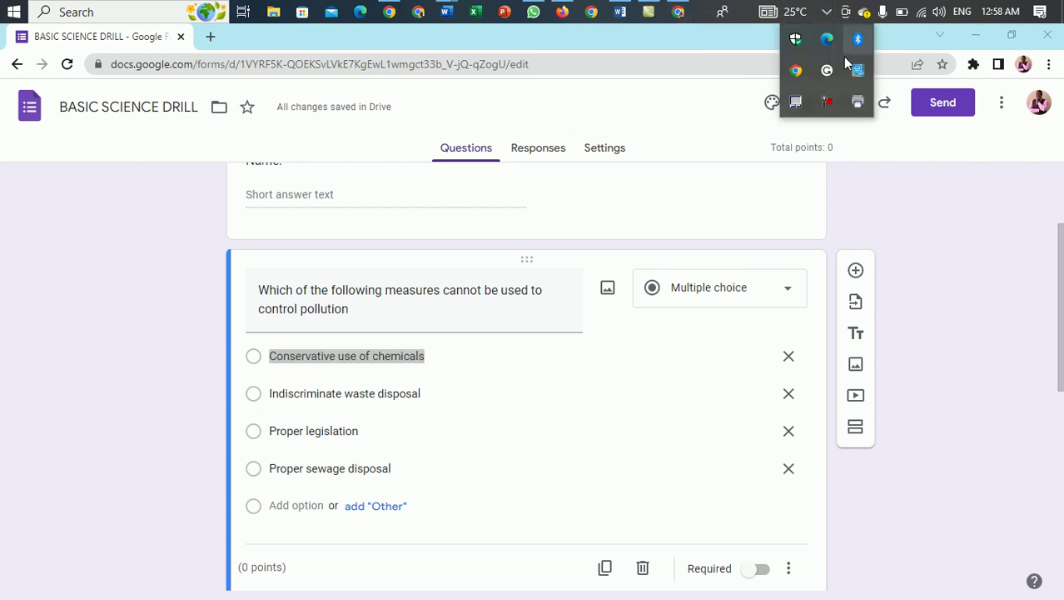
left_click(856, 104)
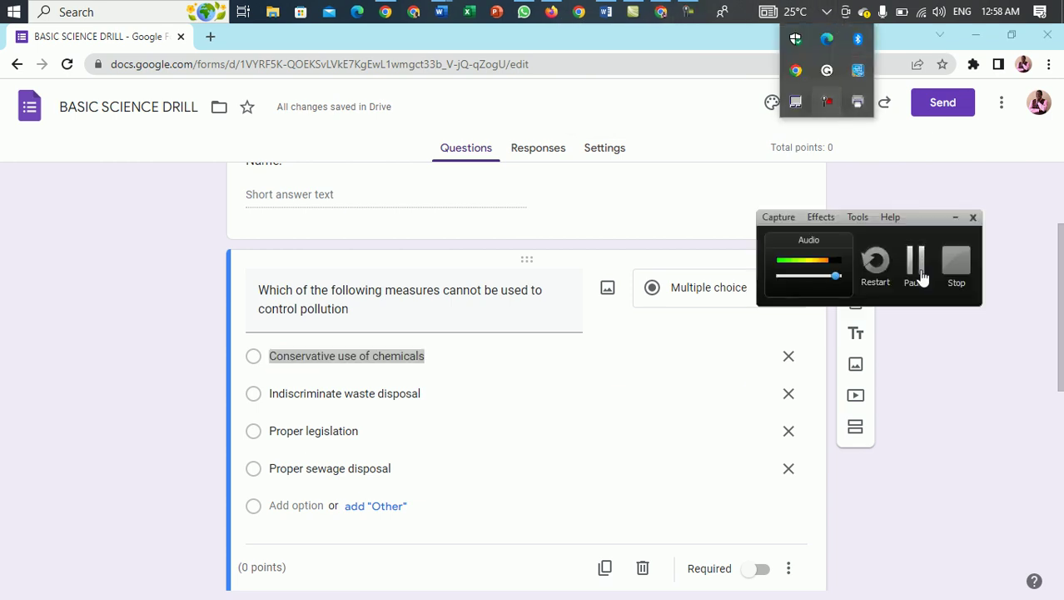
- Check the Make this a quiz setting and the answer key option shown under the pollution question
left_click(916, 265)
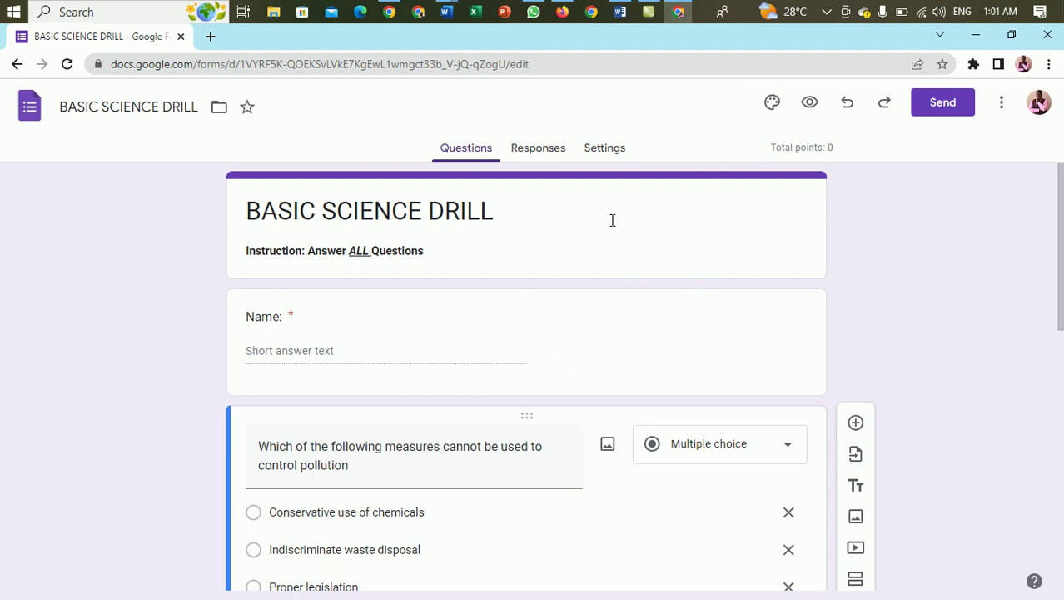
scroll(563, 351, "down", 2)
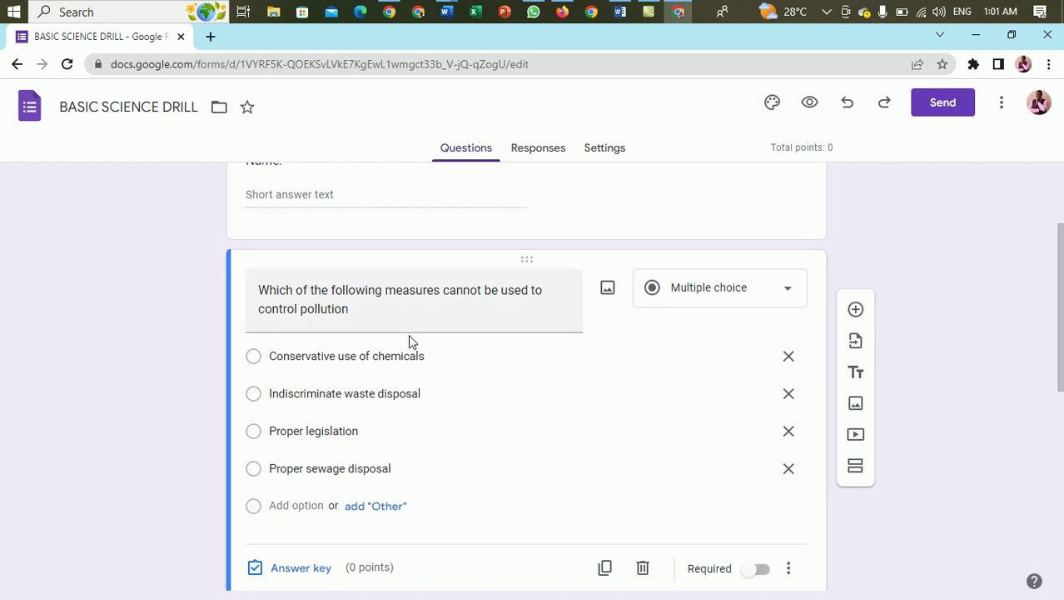
scroll(383, 447, "down", 1)
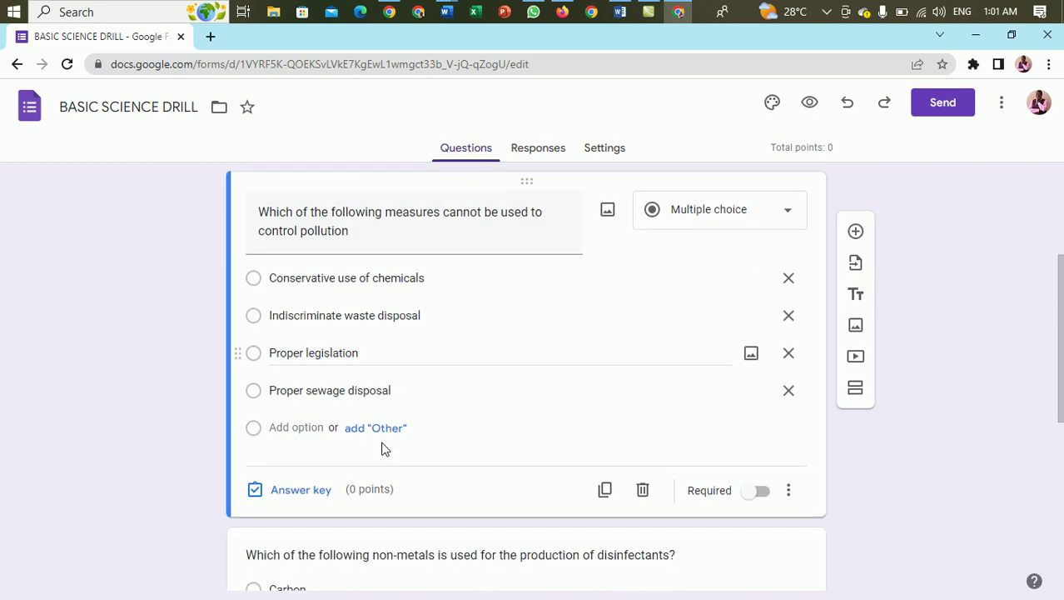
left_click(589, 151)
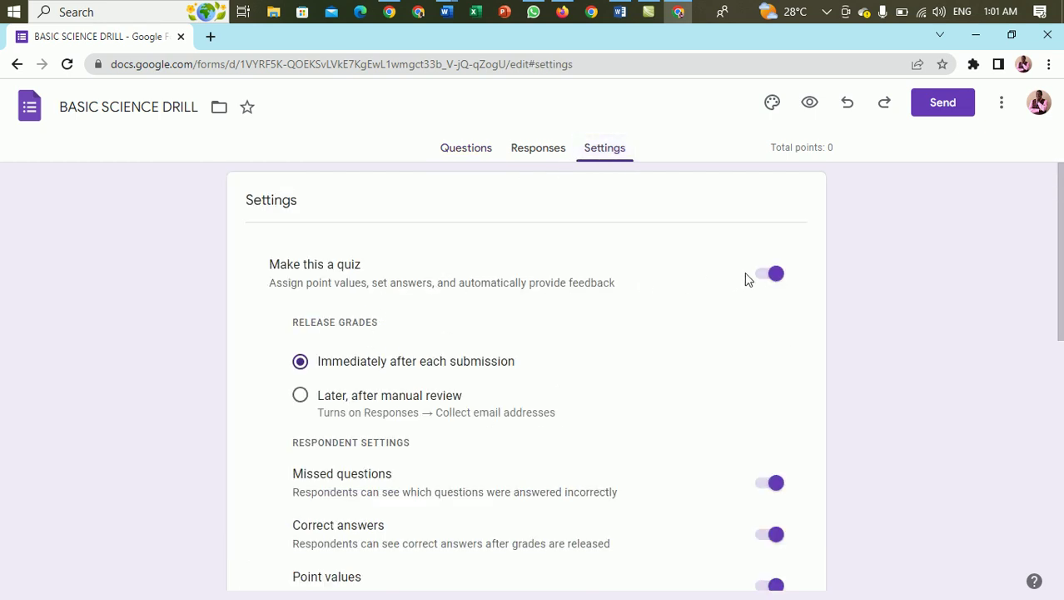
left_click(471, 150)
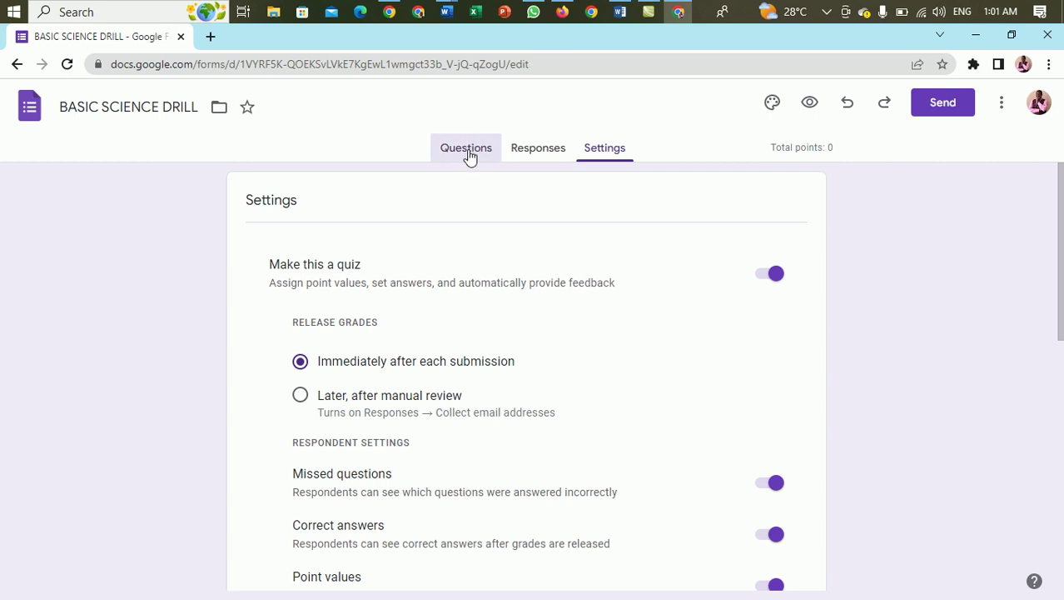
scroll(448, 489, "down", 1)
scroll(448, 489, "down", 3)
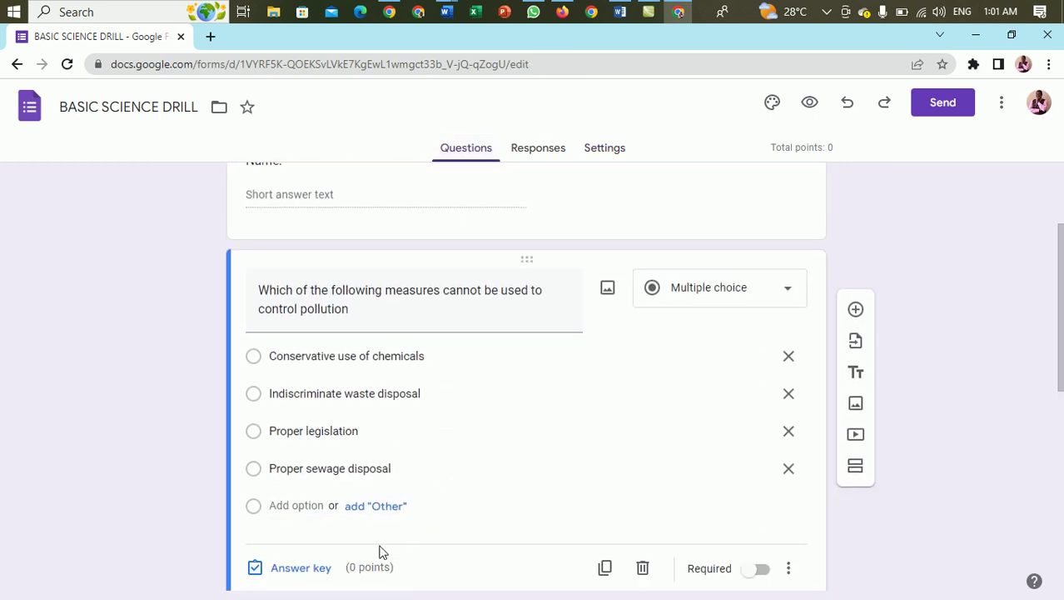
scroll(372, 416, "up", 1)
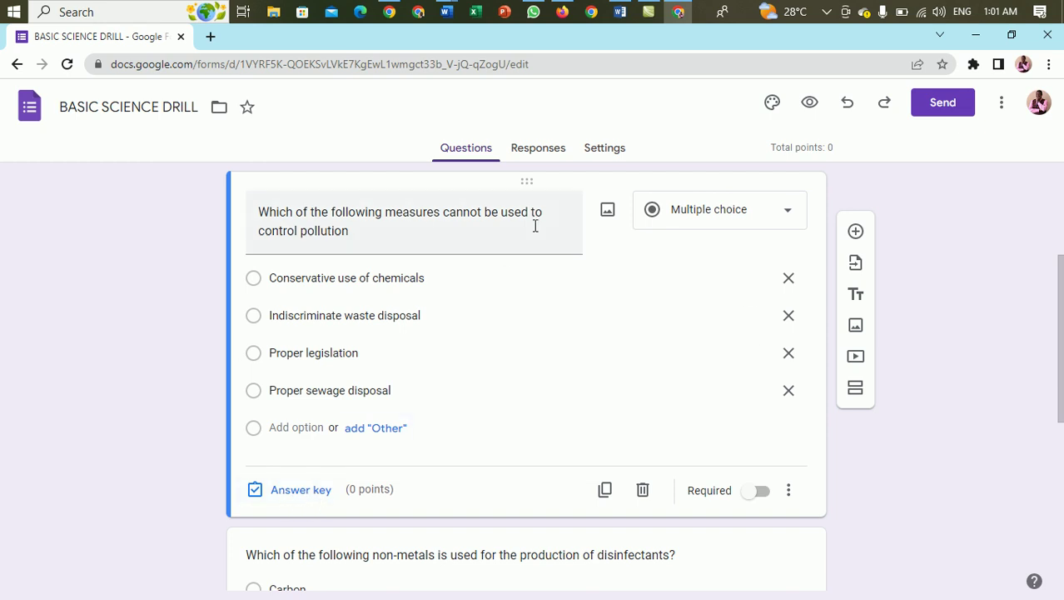
- Switch the Make this a quiz setting off and on again, and return to the pollution question
left_click(601, 152)
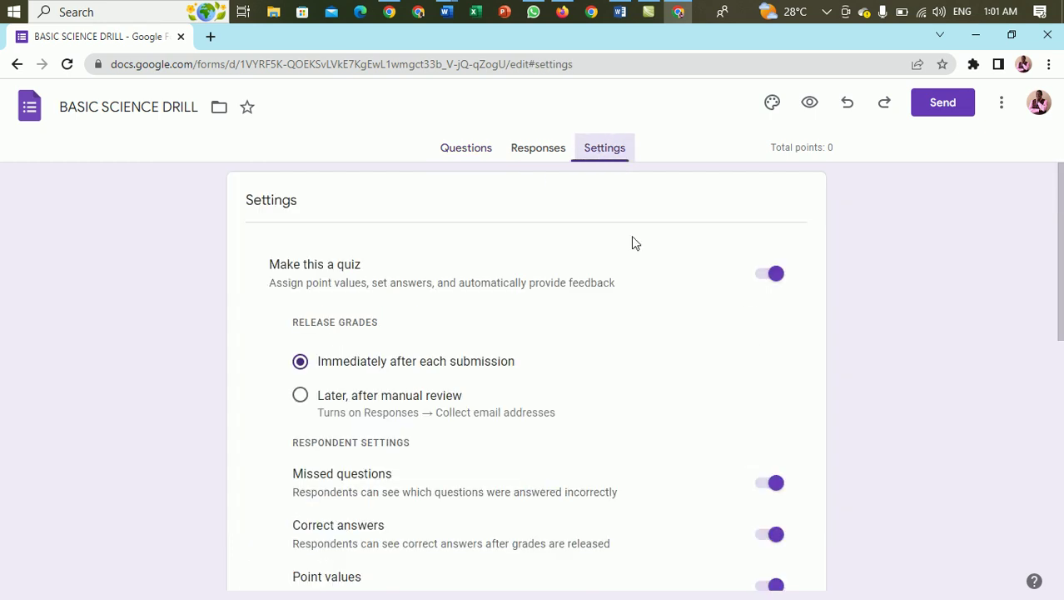
left_click(774, 275)
left_click(773, 276)
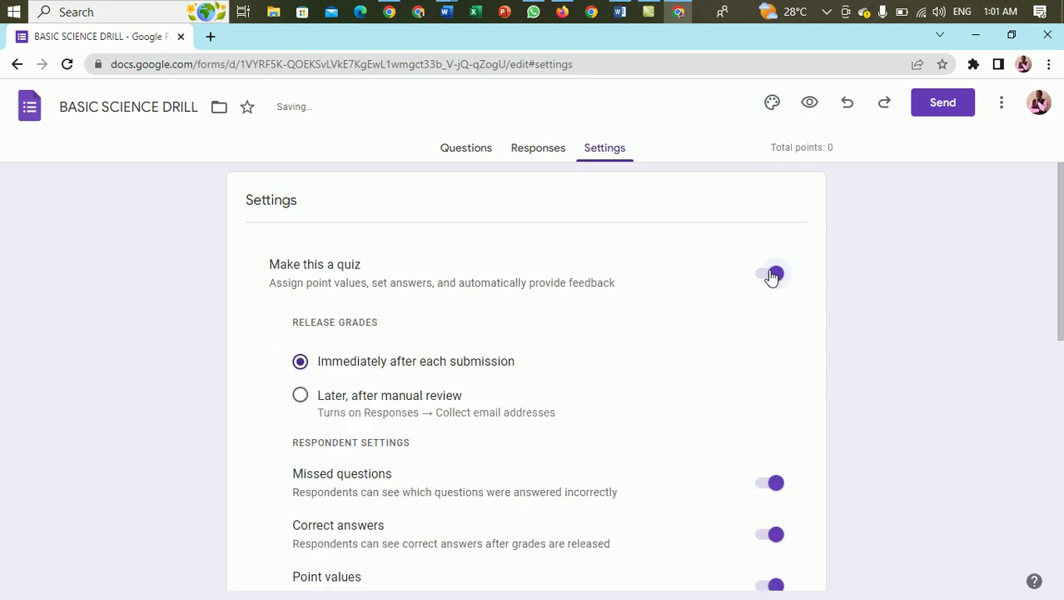
left_click(467, 151)
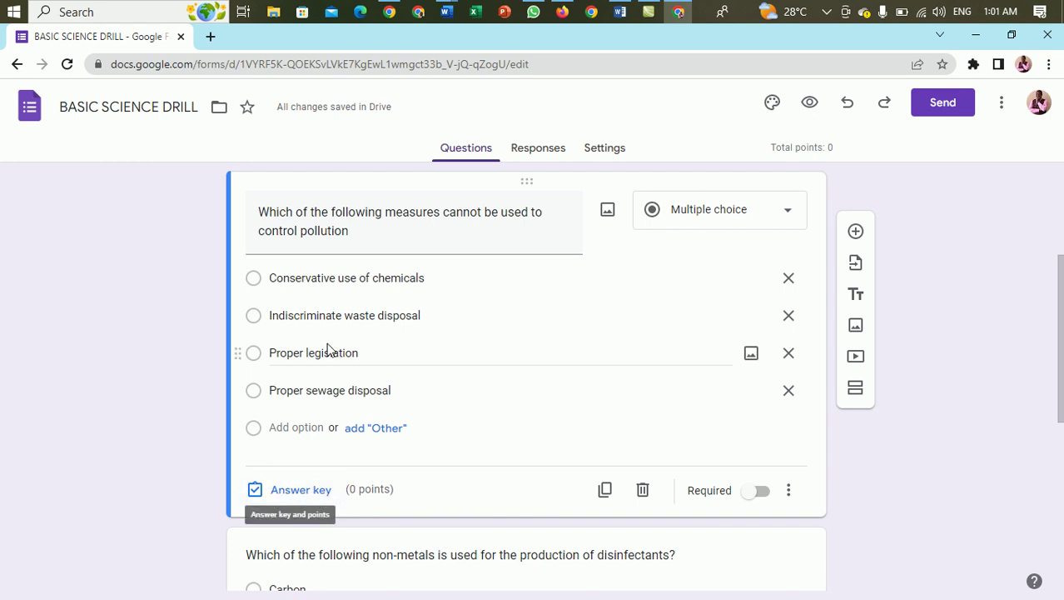
- Reload the form editor page and dismiss the Style your text tip
left_click(67, 67)
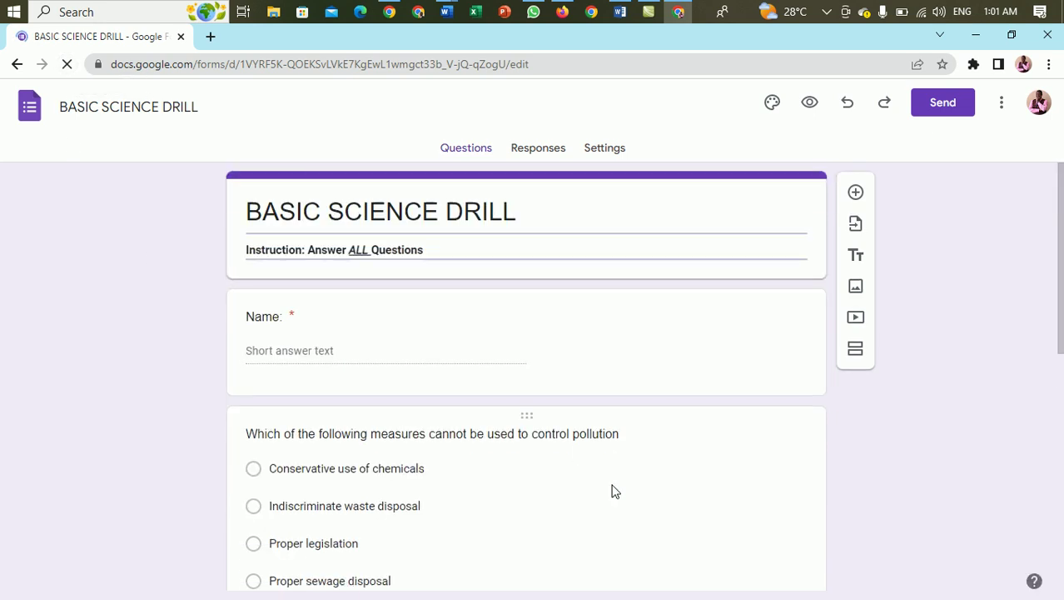
scroll(604, 397, "down", 4)
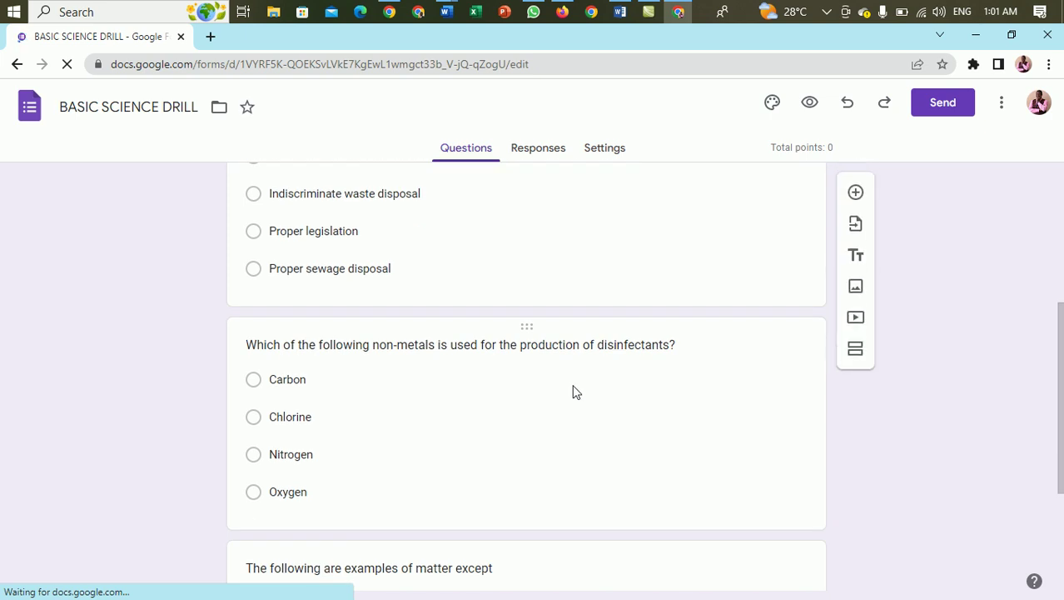
scroll(373, 275, "up", 1)
scroll(374, 283, "up", 1)
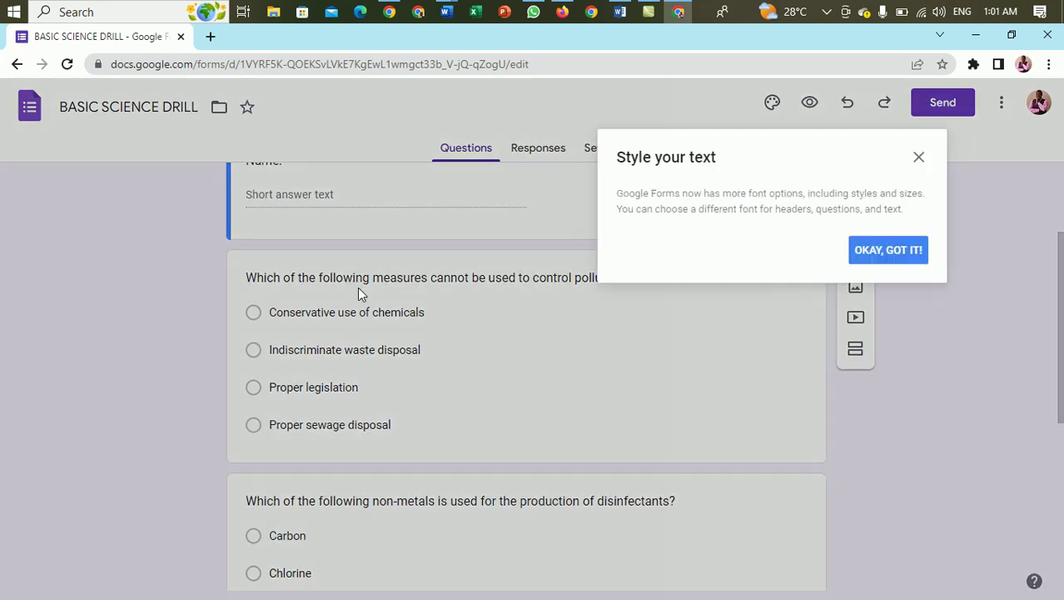
left_click(866, 254)
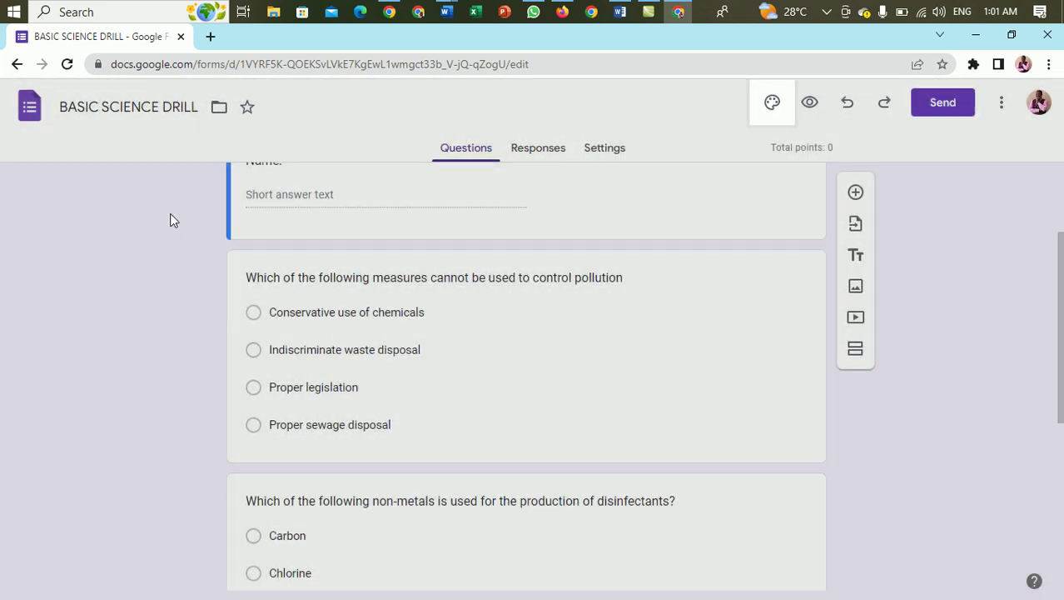
- Open the answer key of the pollution question and set its value to 5 points
left_click(282, 280)
scroll(287, 323, "down", 2)
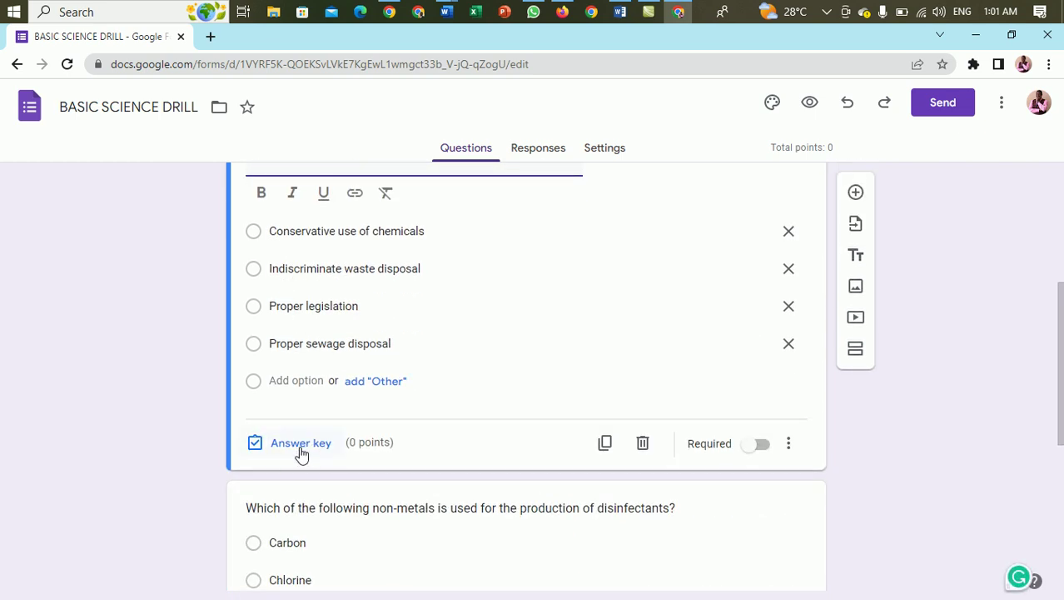
scroll(349, 403, "up", 1)
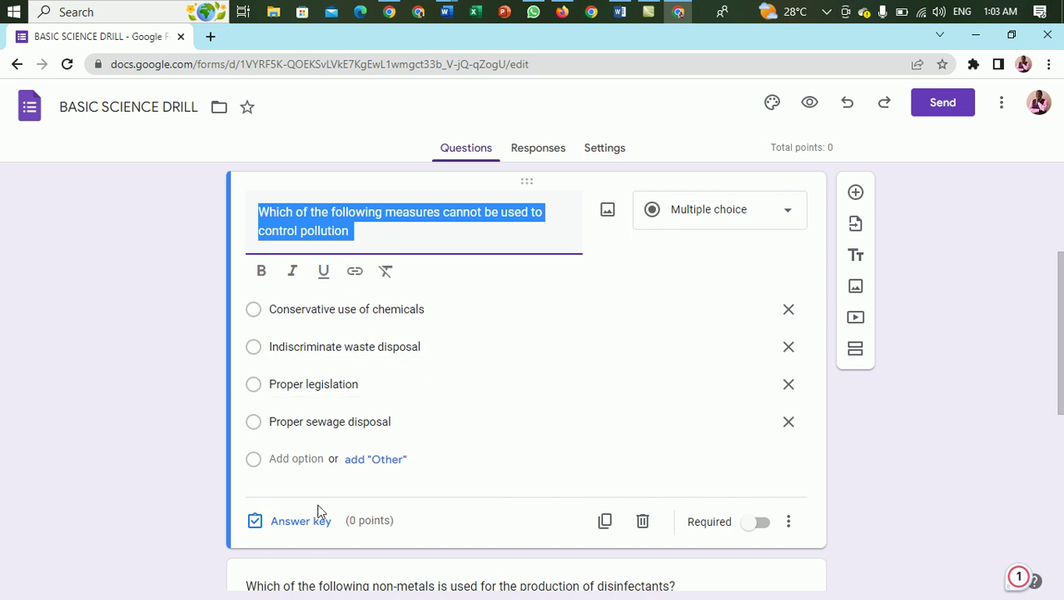
left_click(315, 522)
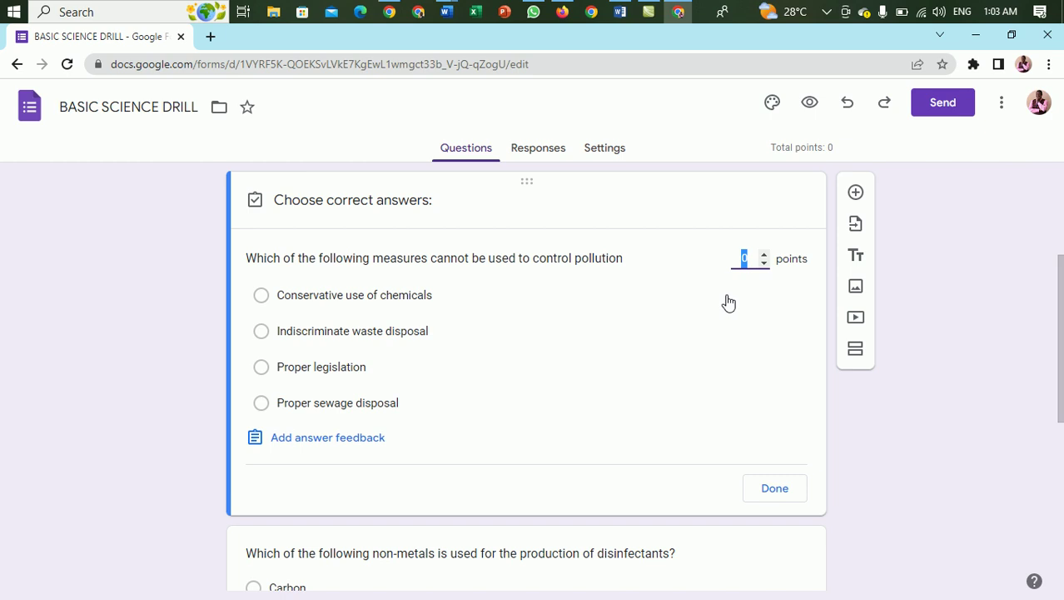
type("5")
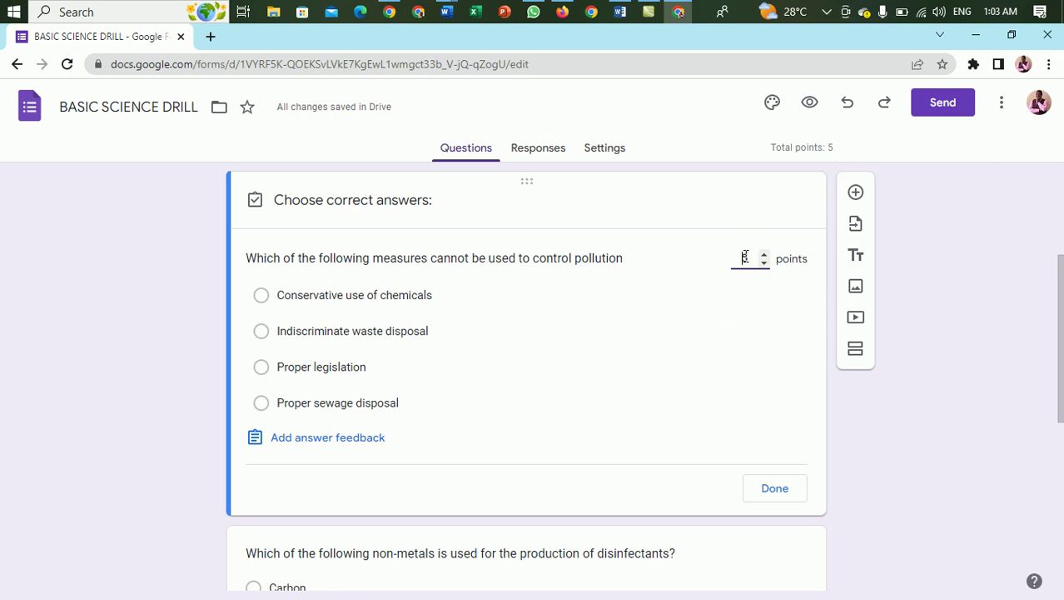
- Set the pollution question's value to 1 point and mark Indiscriminate waste disposal as the correct answer
left_click_drag(741, 259, 759, 268)
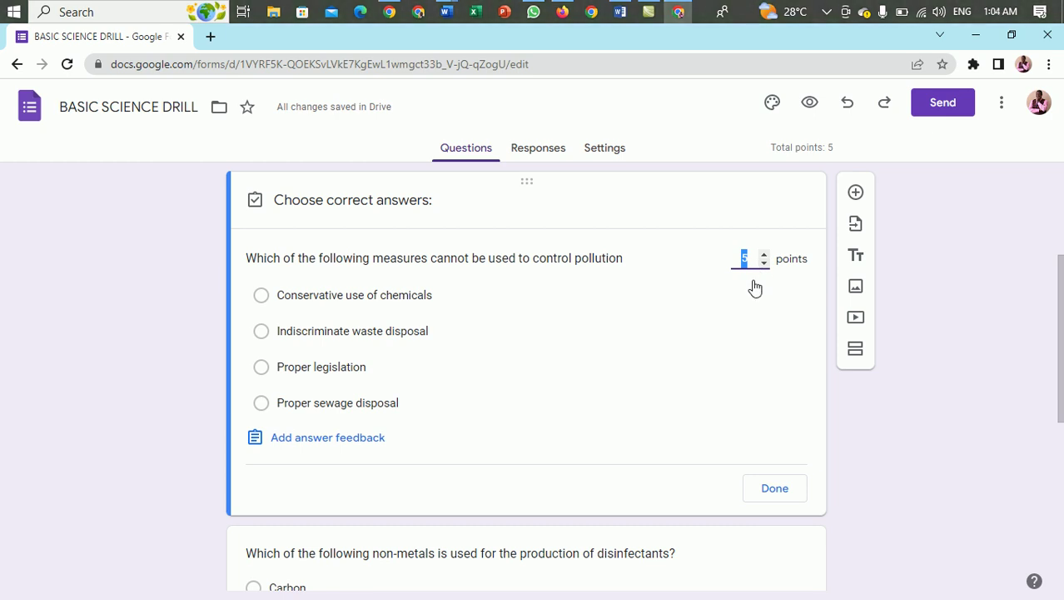
type("1")
left_click(262, 332)
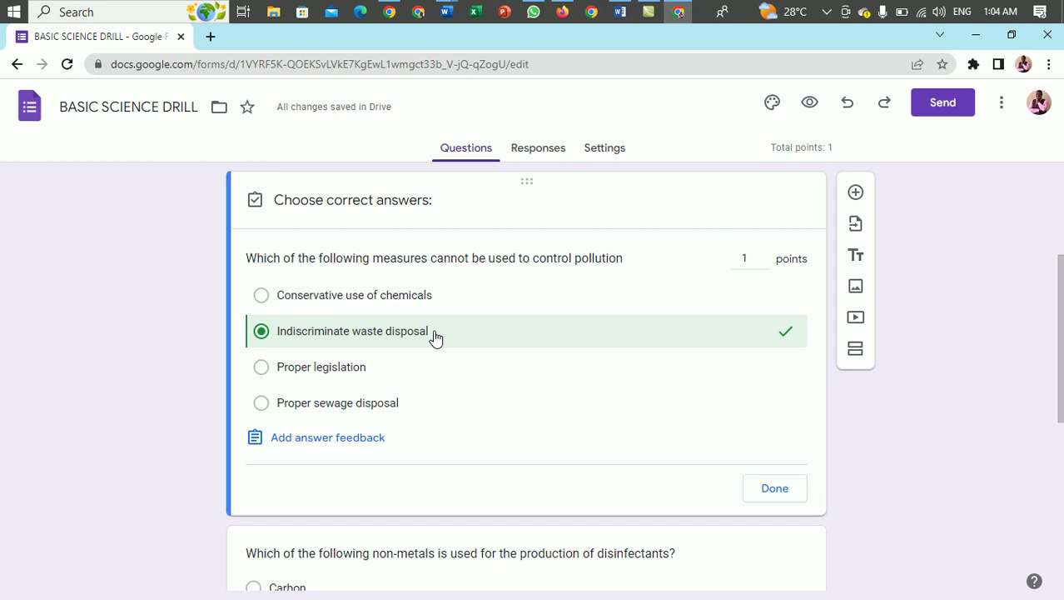
left_click(334, 444)
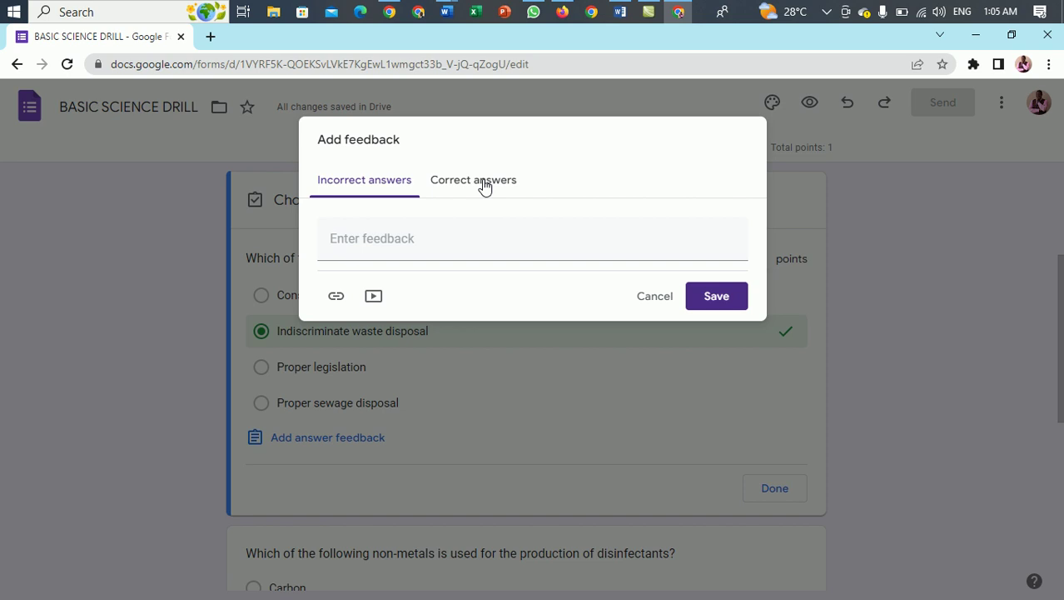
left_click(485, 187)
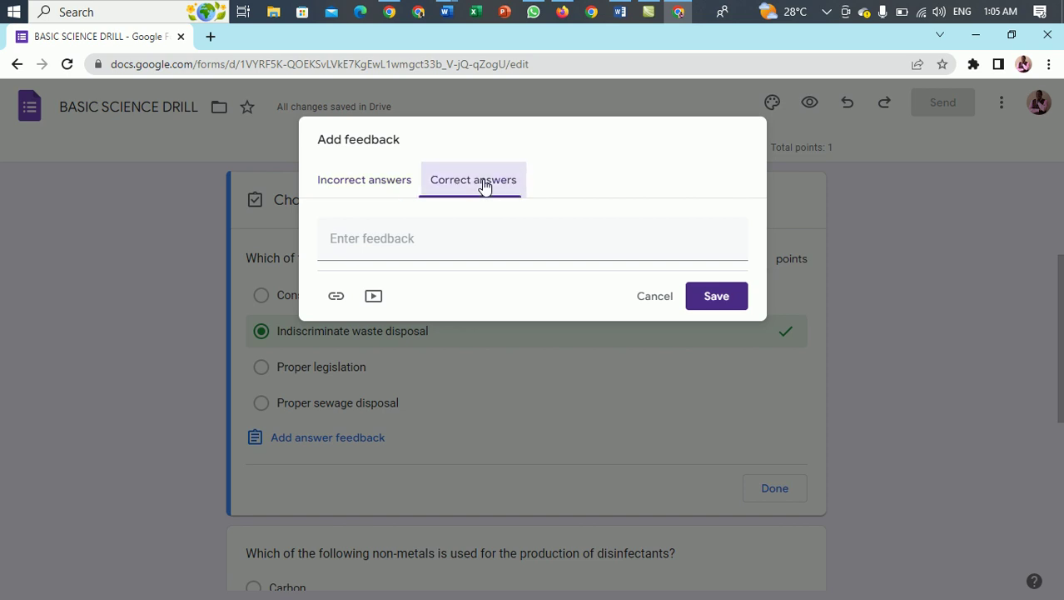
left_click(404, 240)
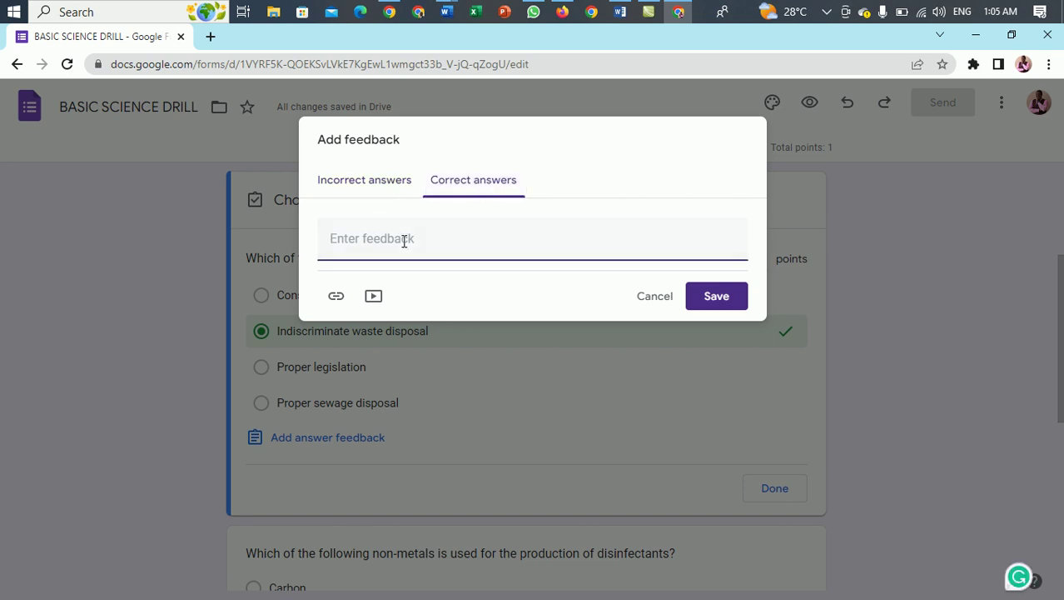
left_click(468, 137)
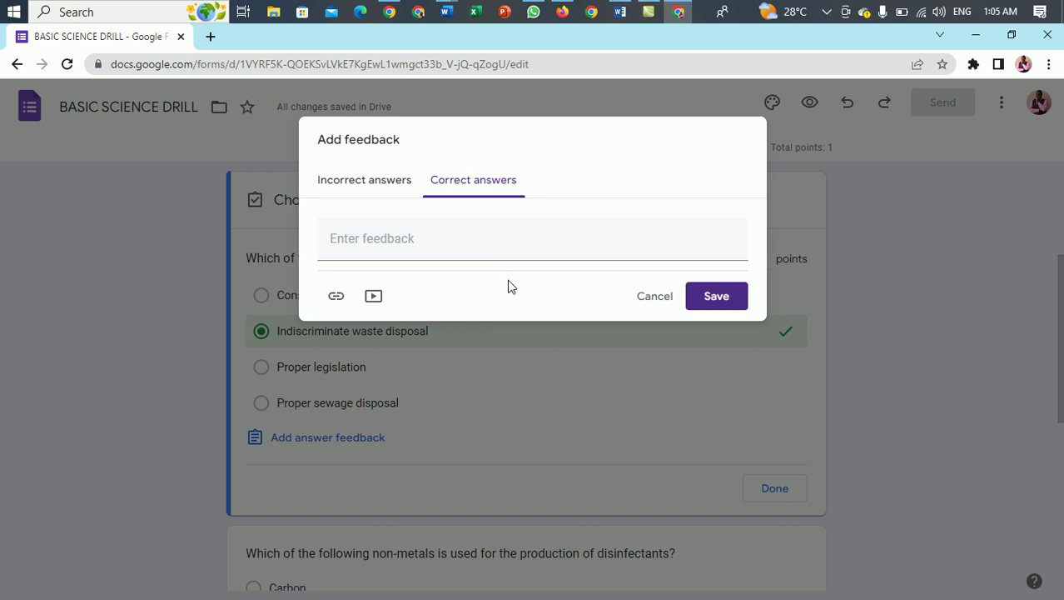
left_click(430, 242)
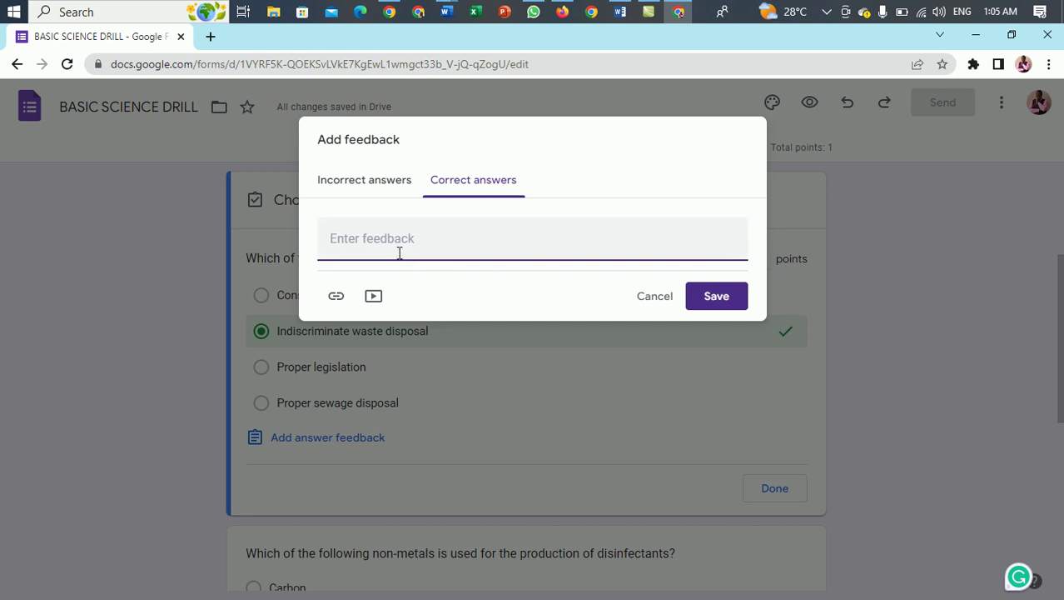
left_click(647, 298)
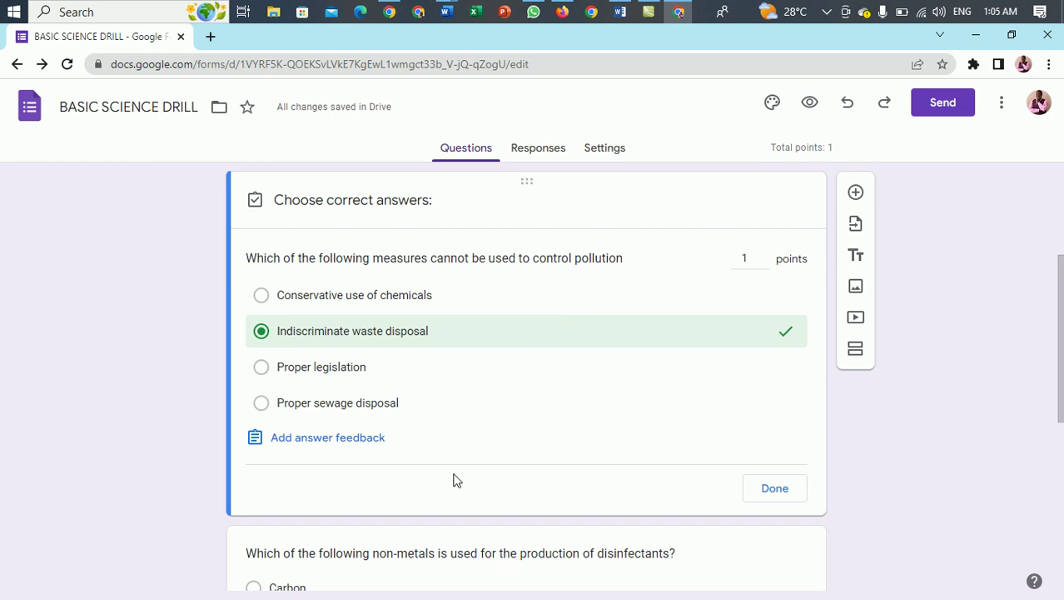
- Open google.com in a new browser tab
left_click(211, 38)
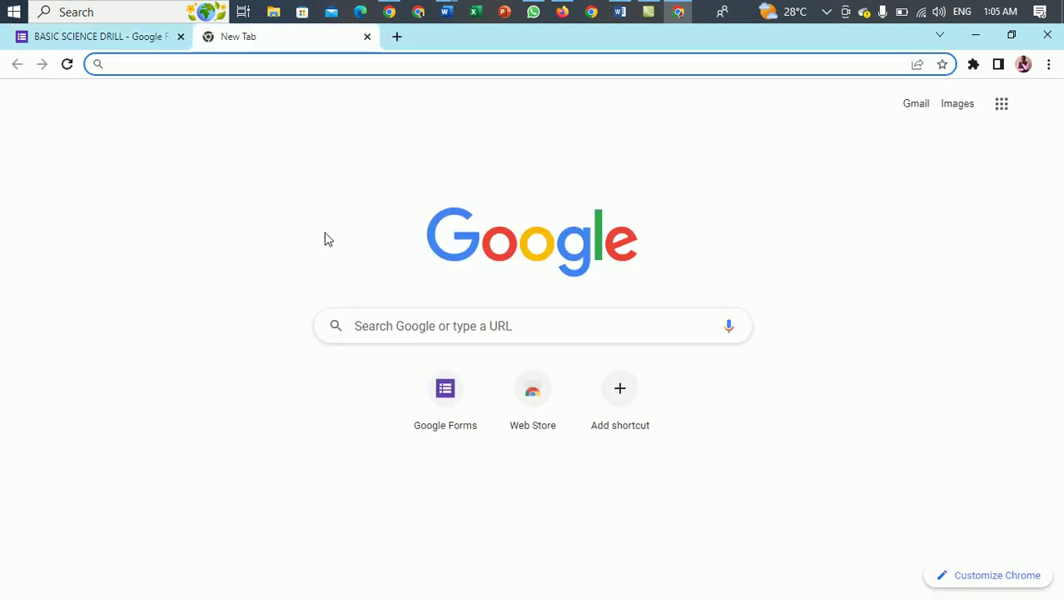
type("g")
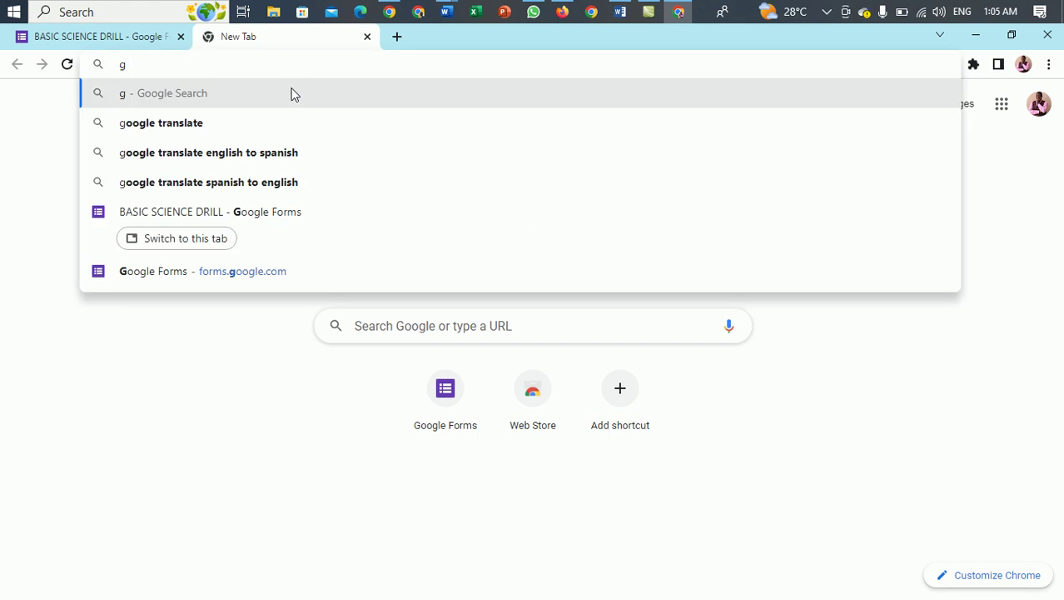
type("oogle")
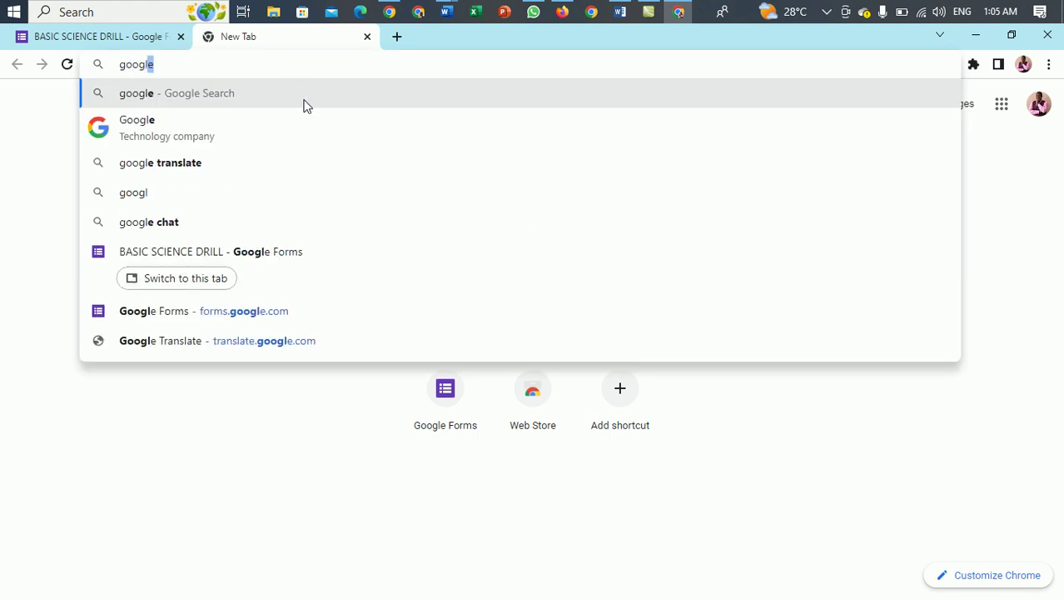
type(".com")
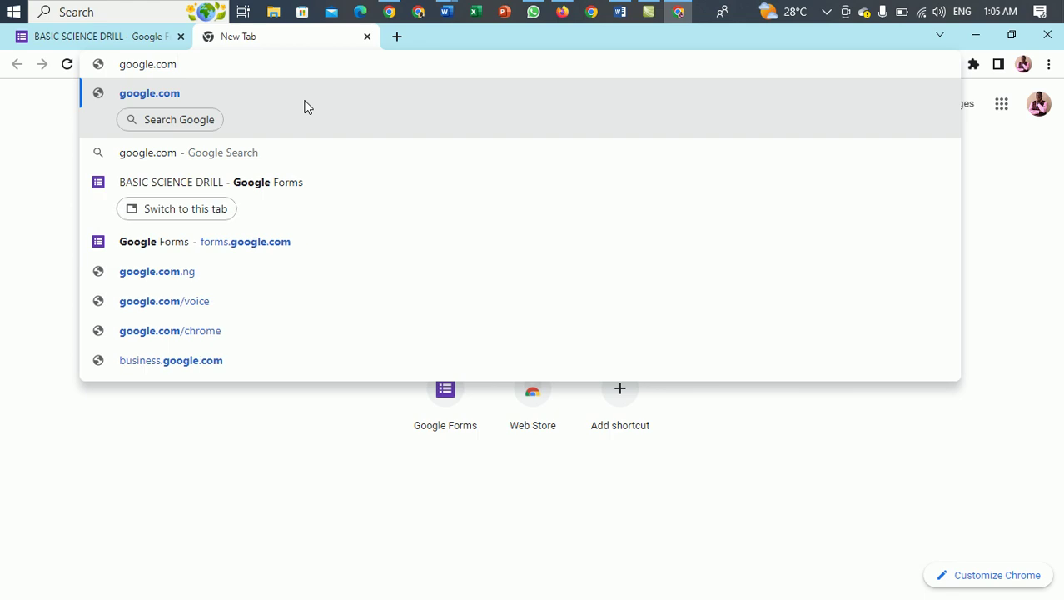
key("Return")
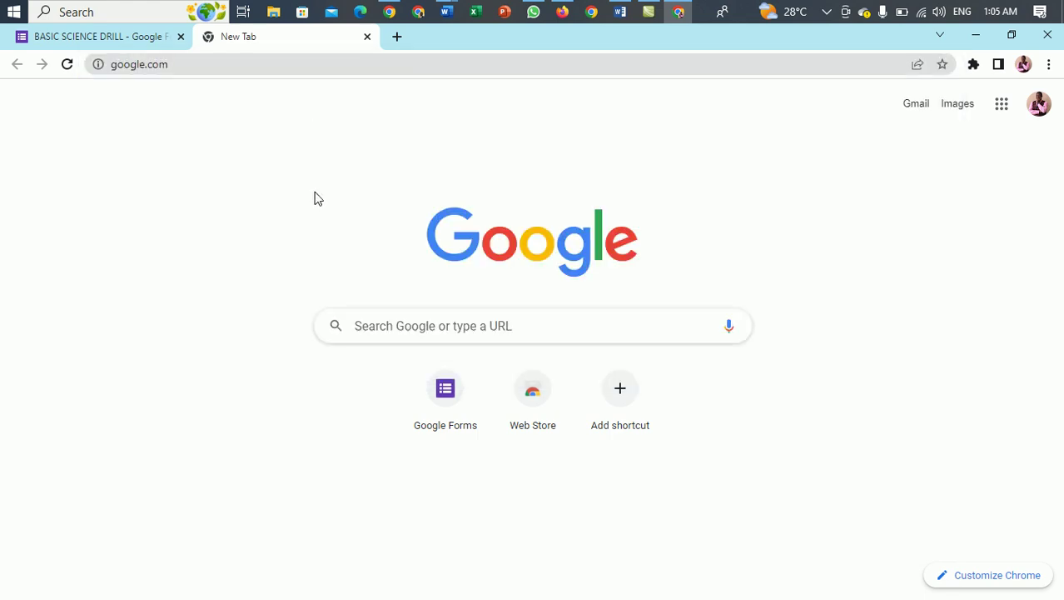
- Check the pollution question's wording in the form, then search Google for "measures to control pollution"
left_click(160, 39)
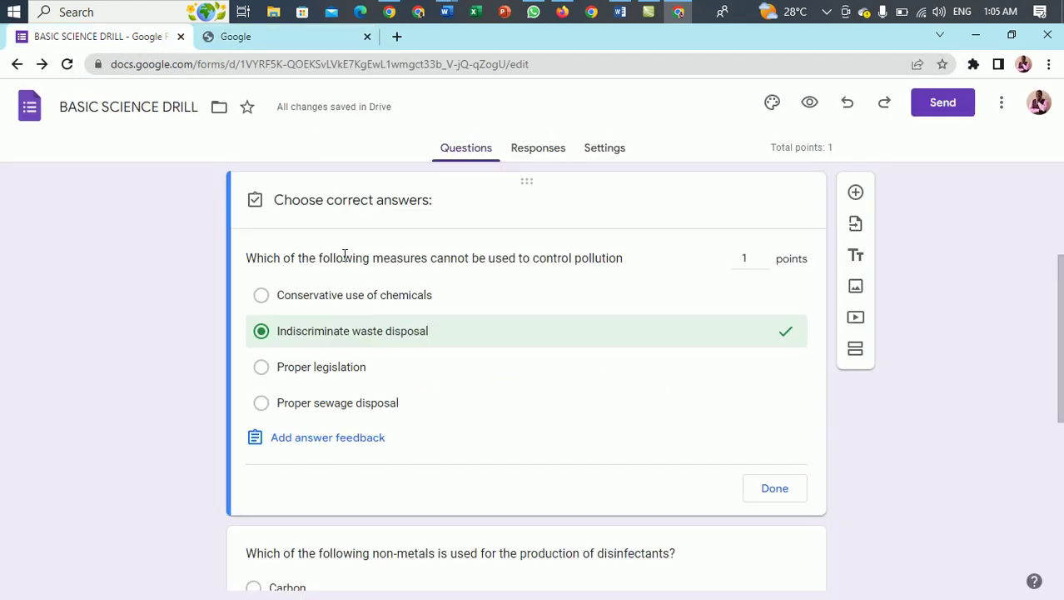
left_click_drag(373, 259, 429, 259)
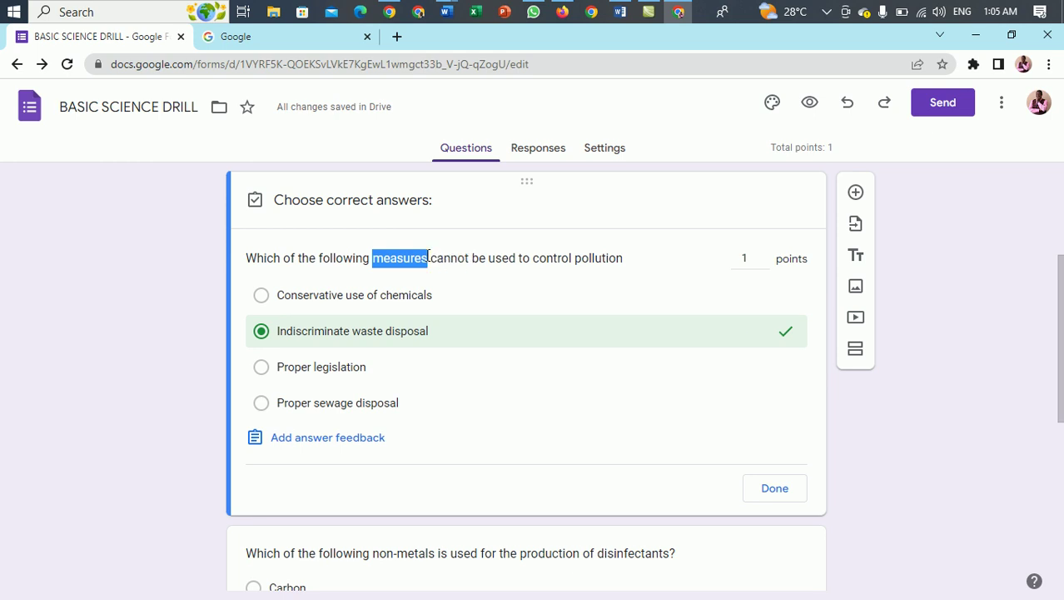
left_click(421, 254)
left_click(284, 44)
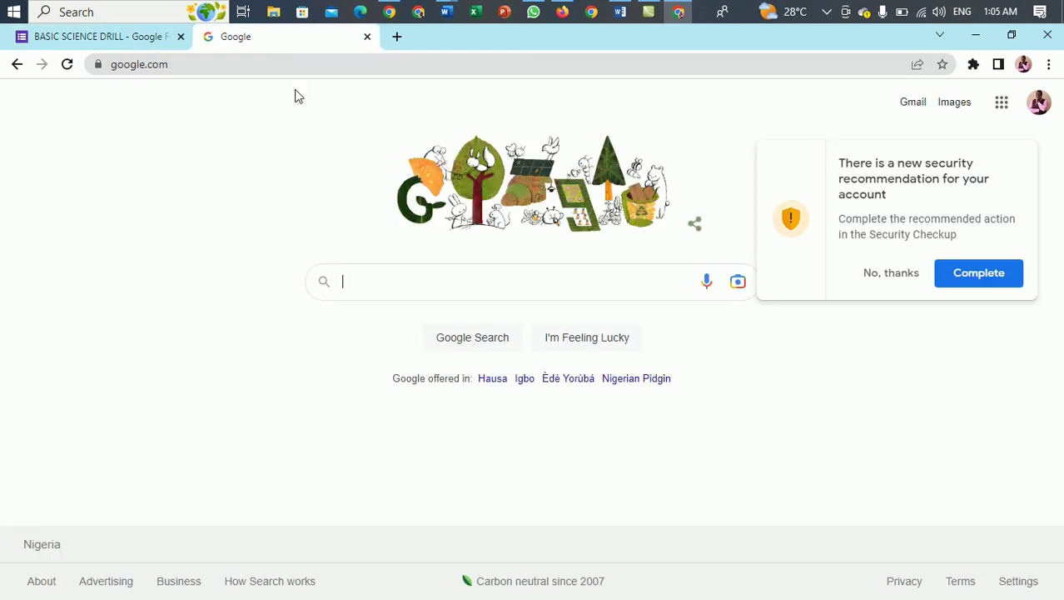
type("me")
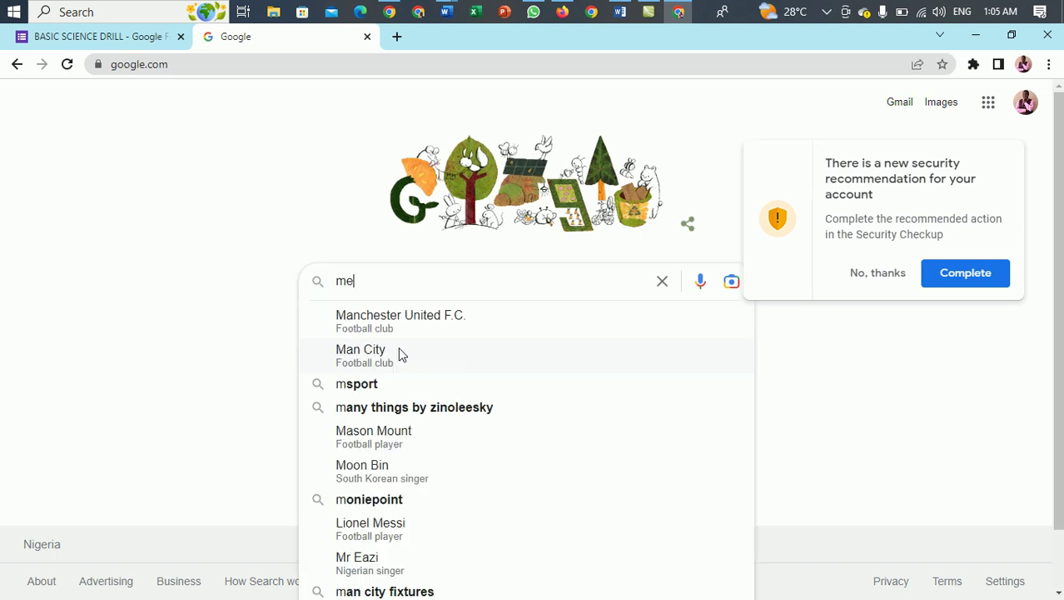
type("asures ")
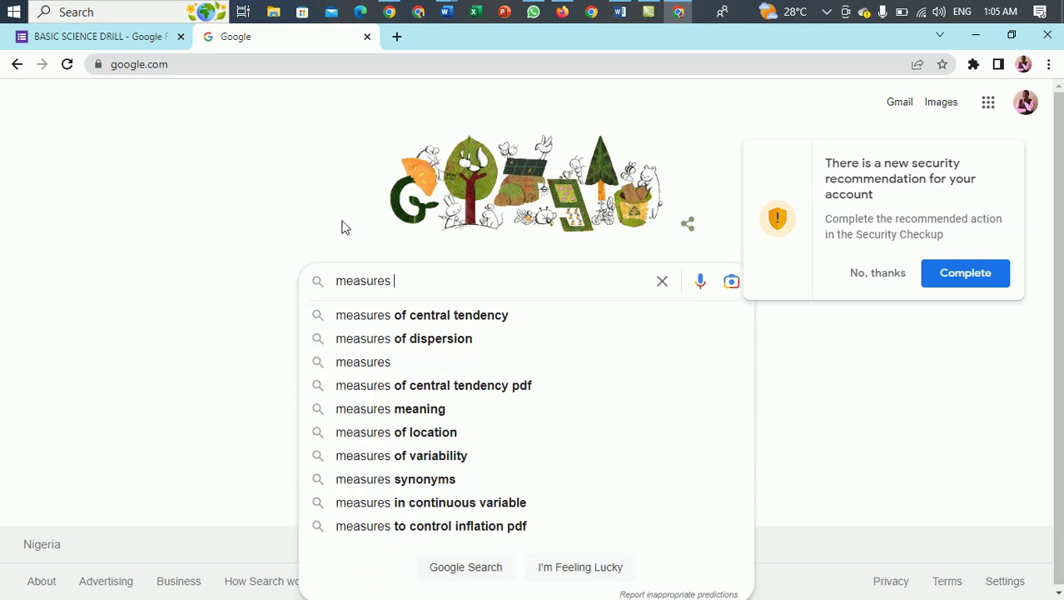
type("to control")
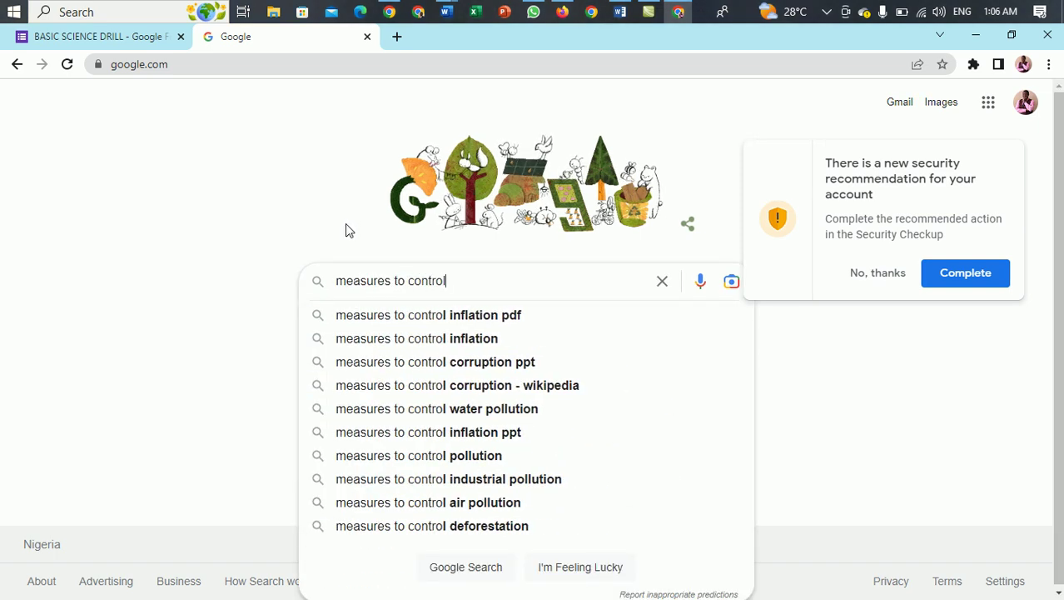
type(" pollution")
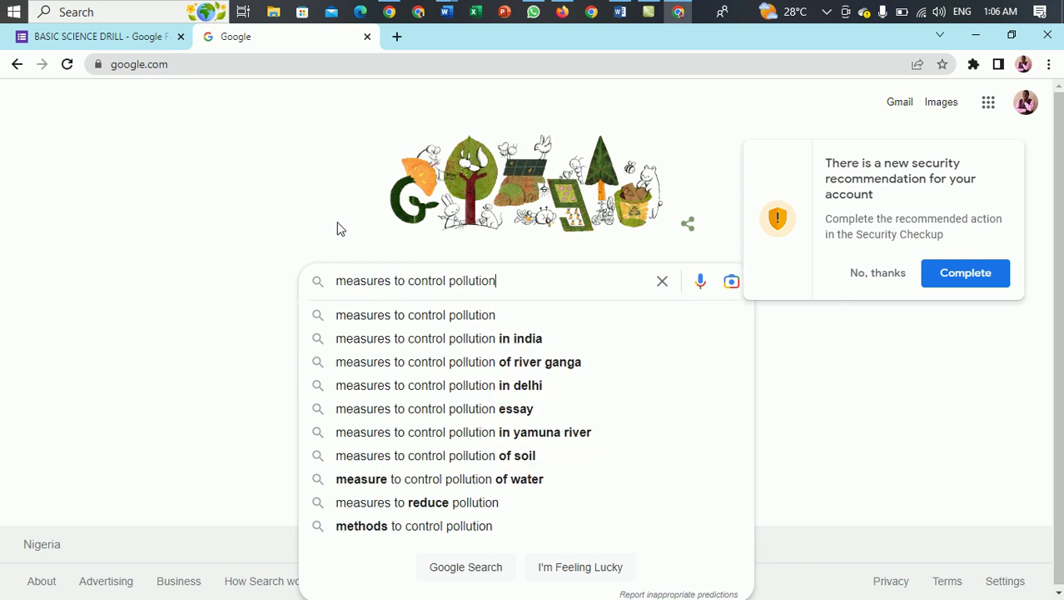
key("Return")
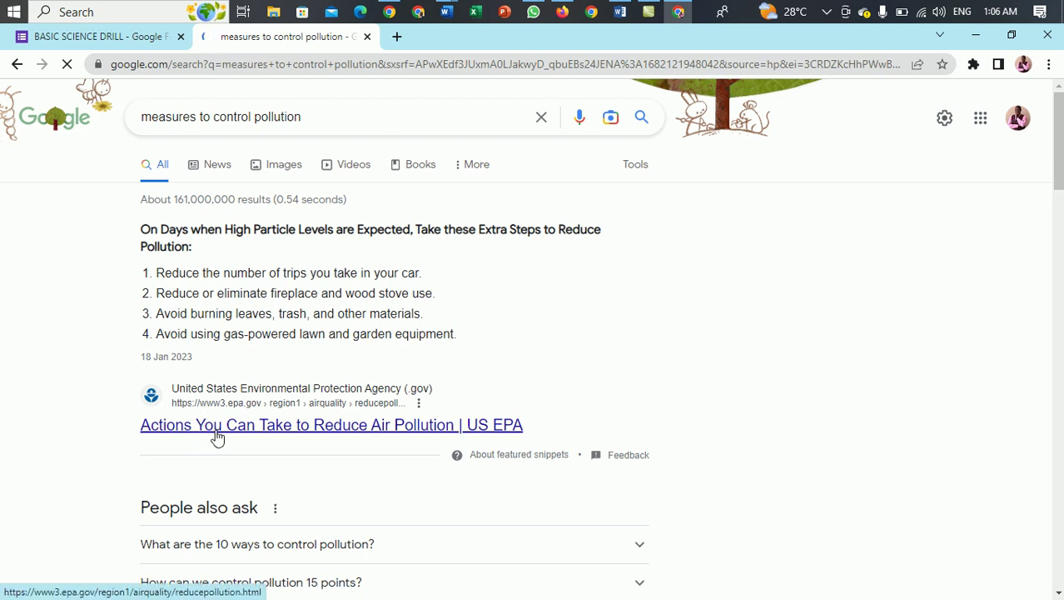
- Open the US EPA page on reducing air pollution and copy its ten everyday tips, from Conserve energy to Consider using gas logs
left_click(219, 429)
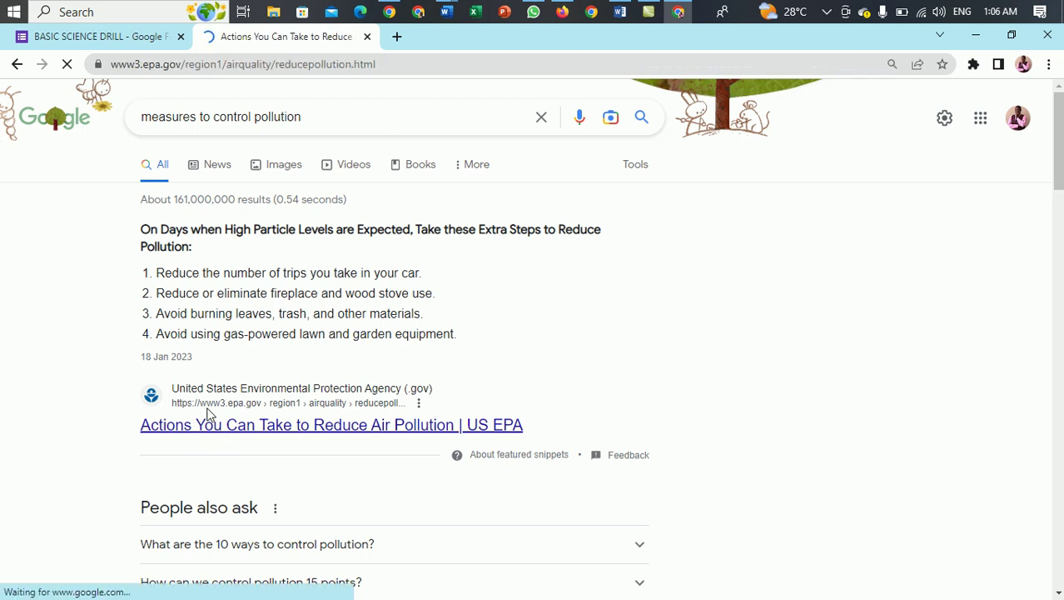
scroll(508, 351, "down", 3)
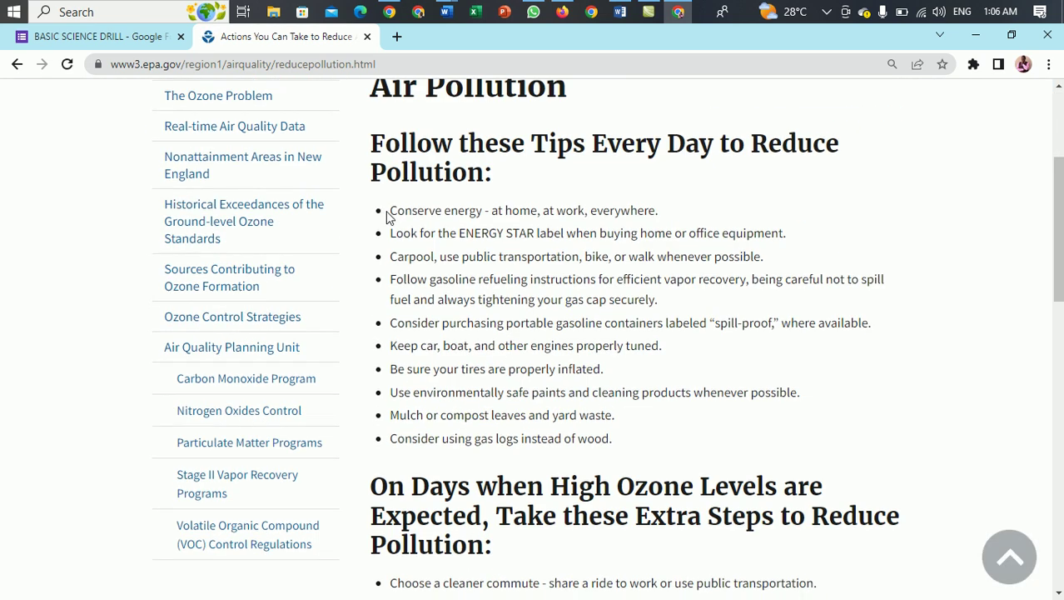
left_click_drag(390, 211, 623, 439)
key("ctrl+c")
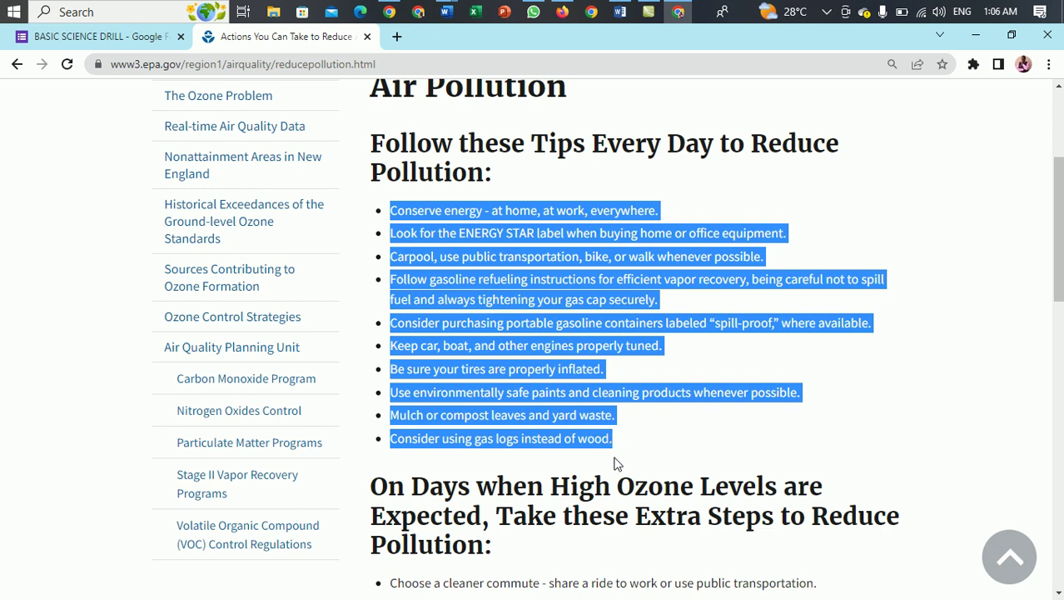
- Return to the form and paste the copied tips as the pollution question's feedback for correct answers
left_click(117, 36)
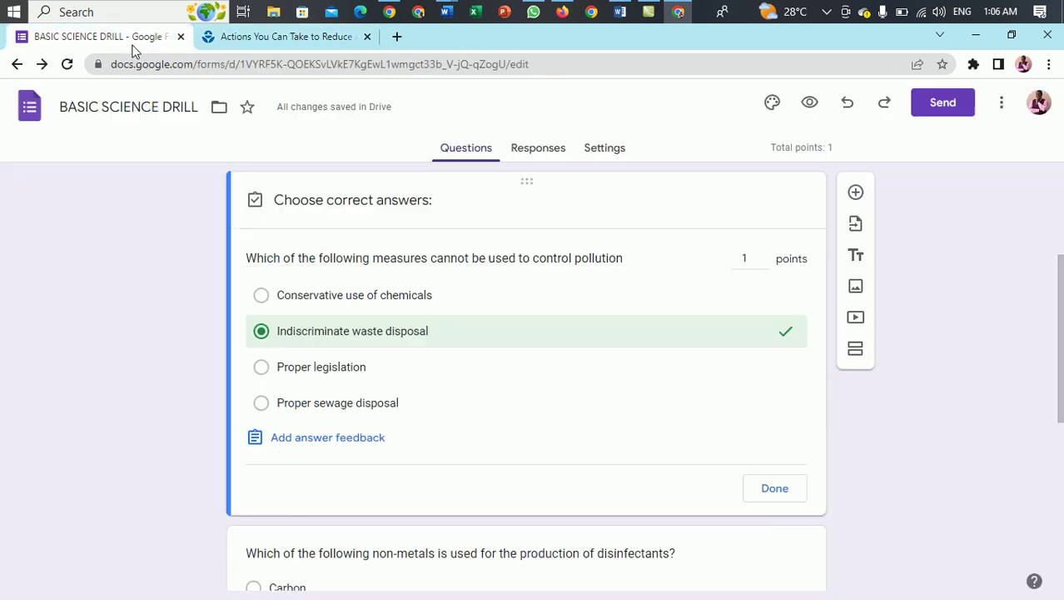
left_click(360, 438)
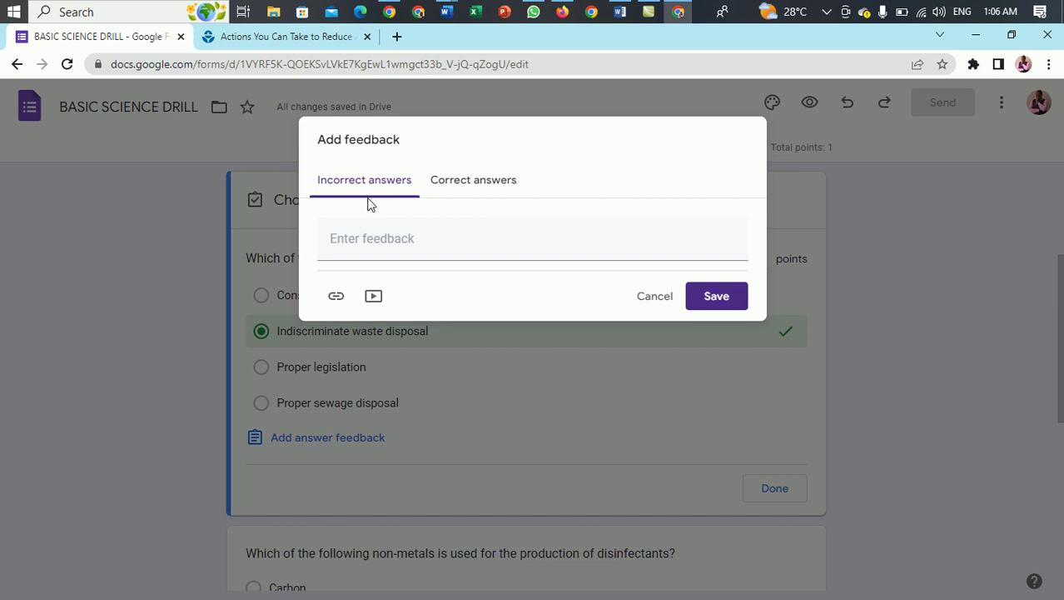
left_click(440, 188)
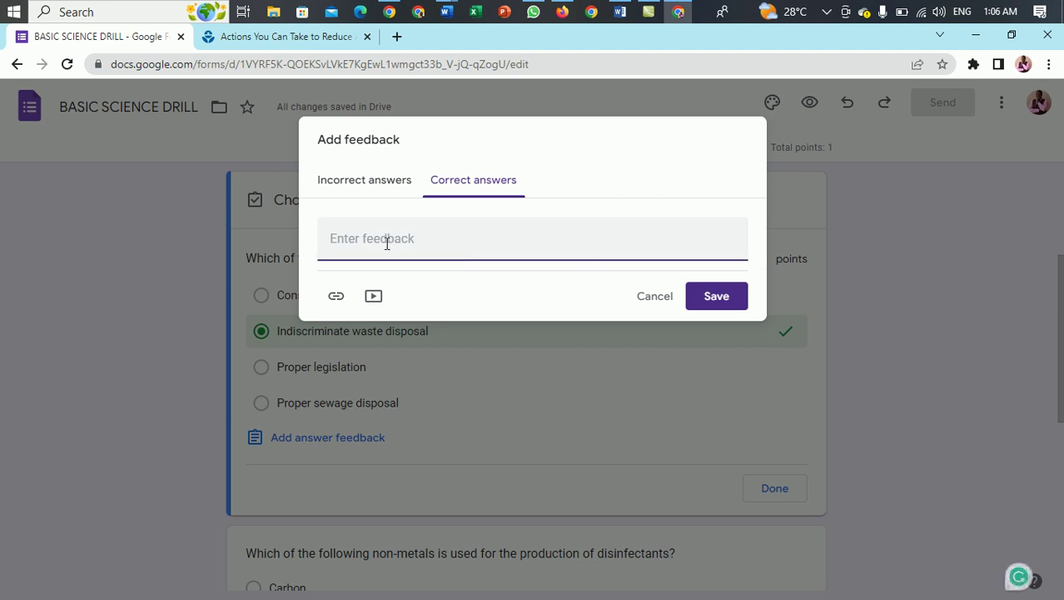
key("ctrl+v")
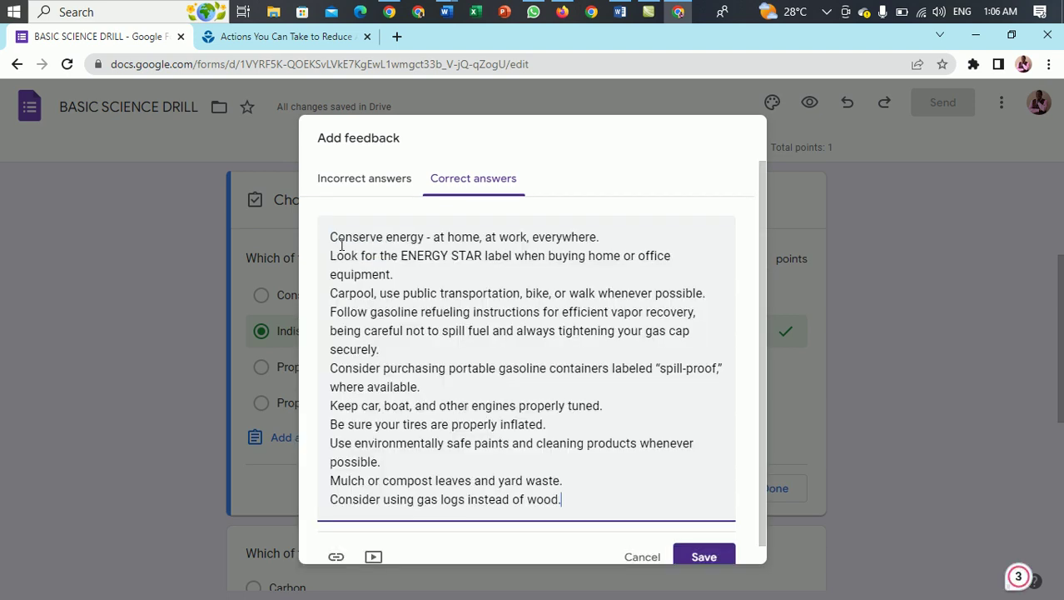
- Insert an empty line above the pasted tips and begin a heading there with "Meas"
left_click(328, 236)
key("Return")
key("Up")
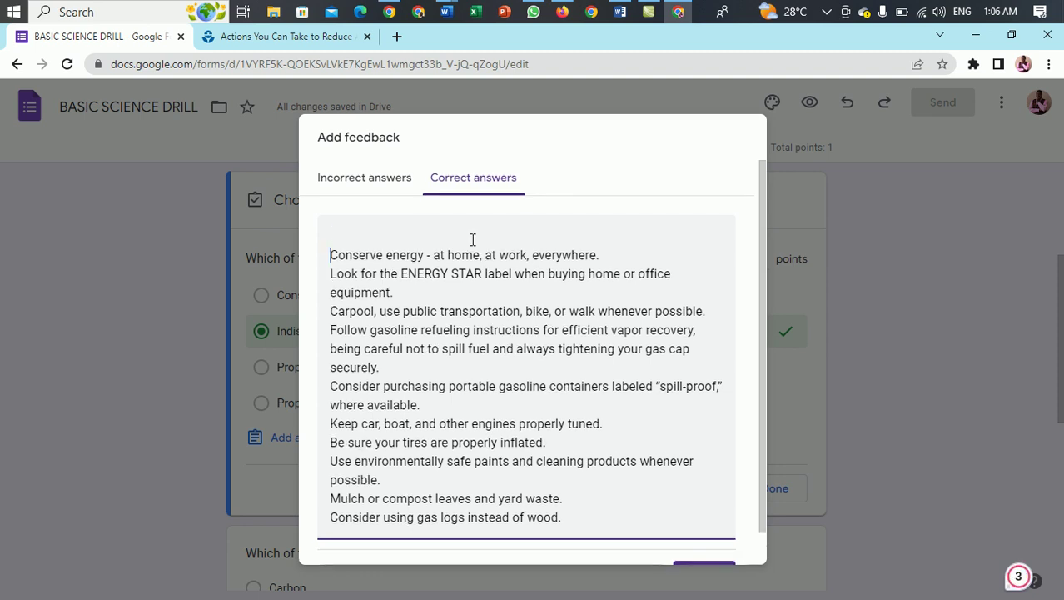
type("Measi")
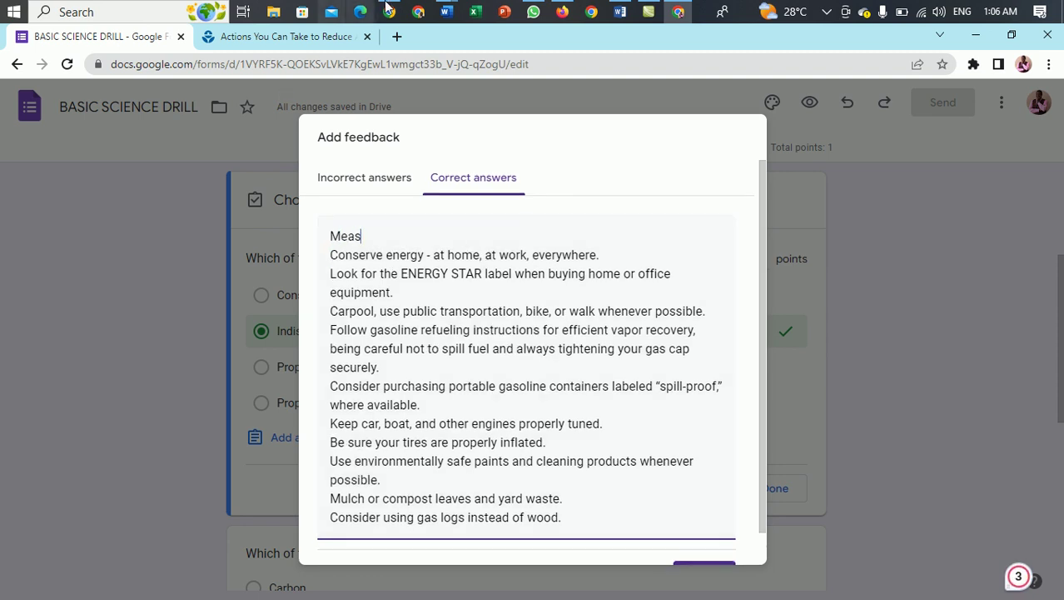
right_click(360, 12)
left_click(318, 155)
right_click(966, 137)
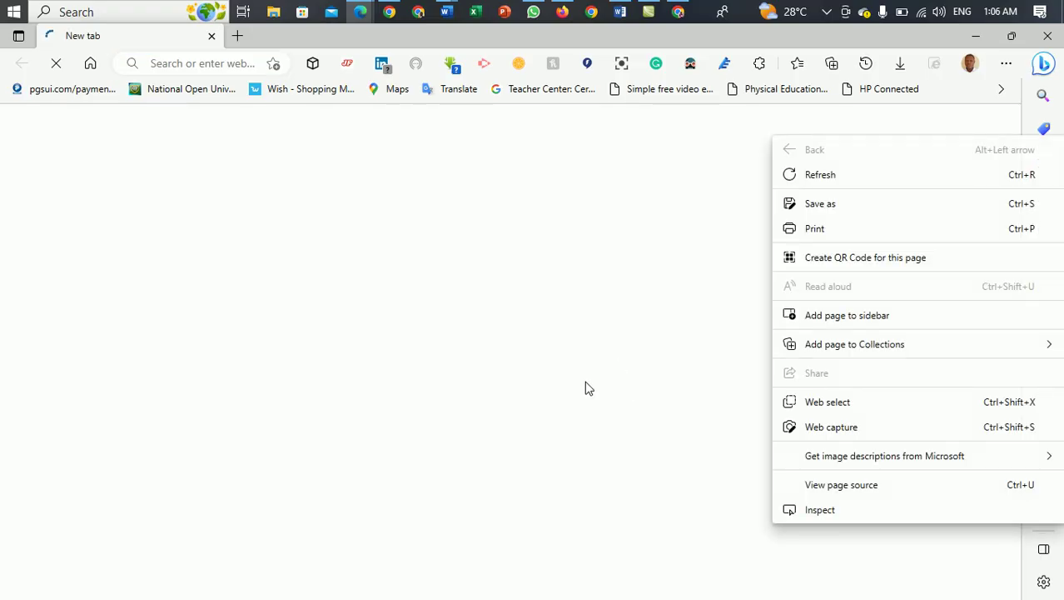
left_click(1052, 38)
left_click(1047, 36)
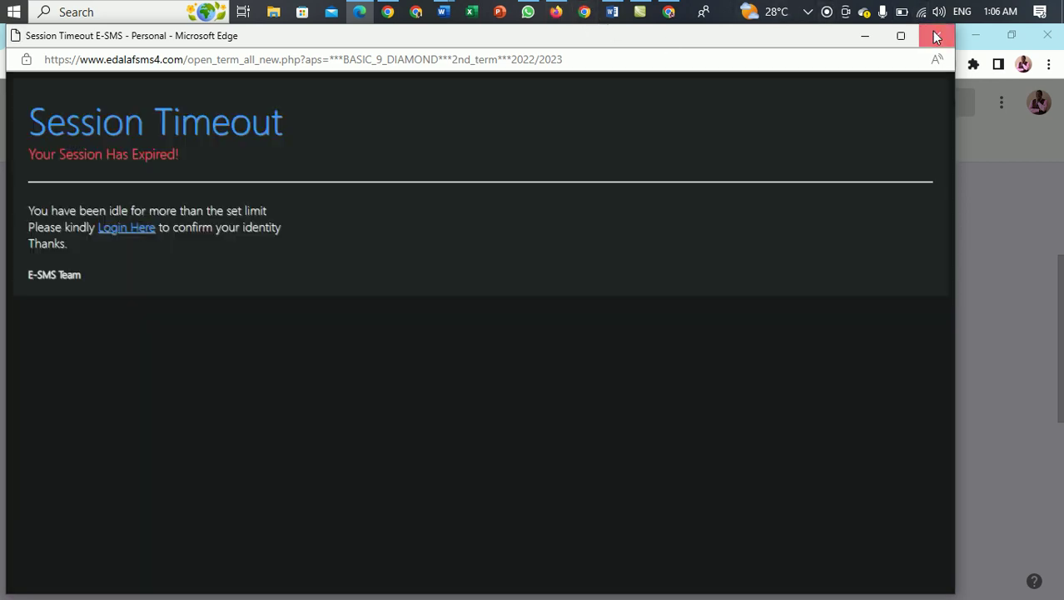
left_click(937, 35)
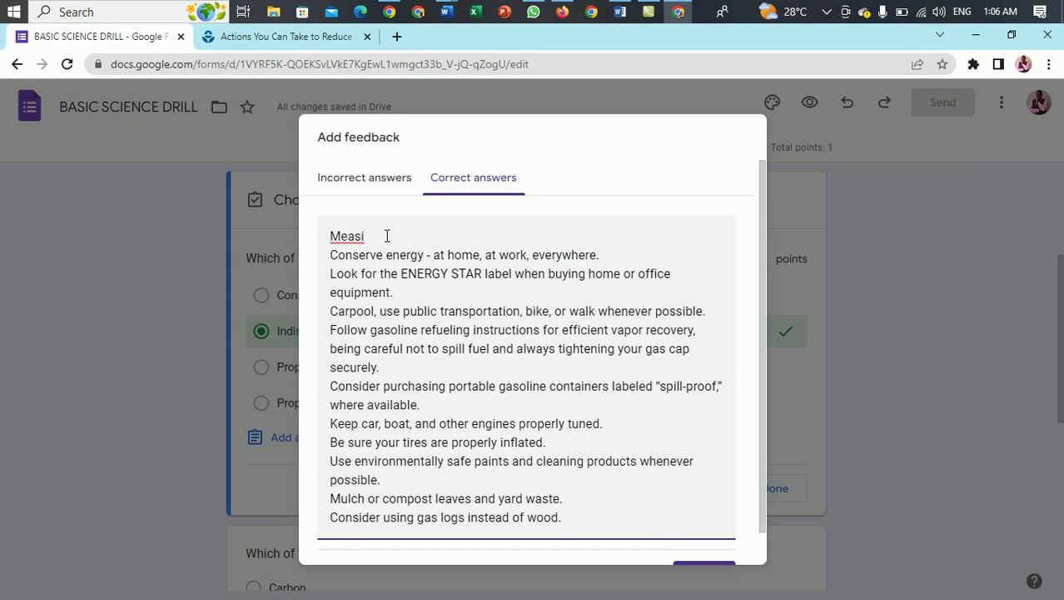
- Correct and complete the feedback's heading as "Measures to control pollution"
key("BackSpace")
type("ures to control")
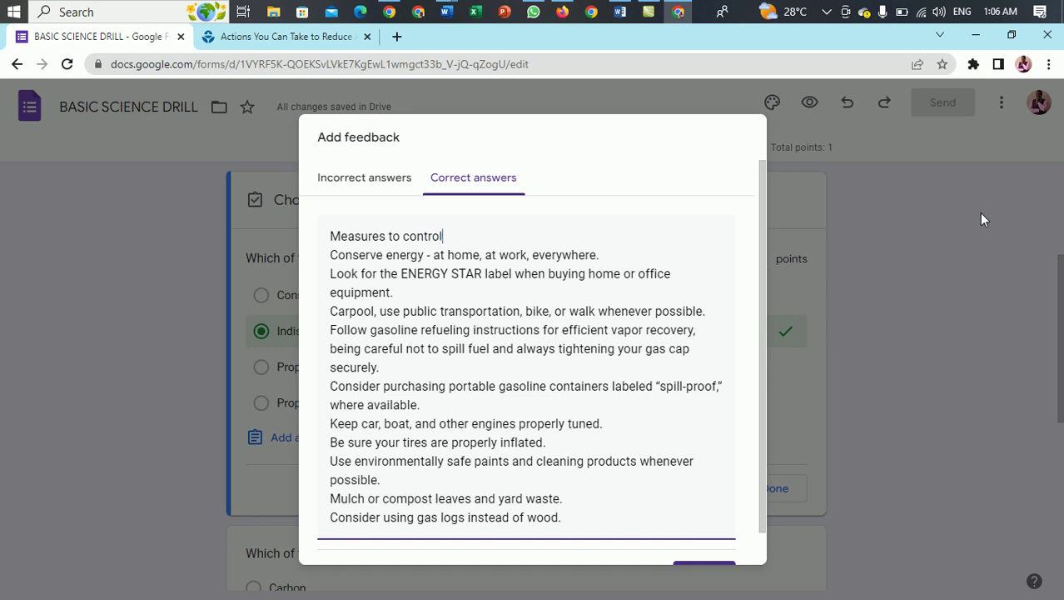
type(" pollution")
- Number the ten tips below the feedback heading from 1. to 10., with a space after each number
left_click(330, 258)
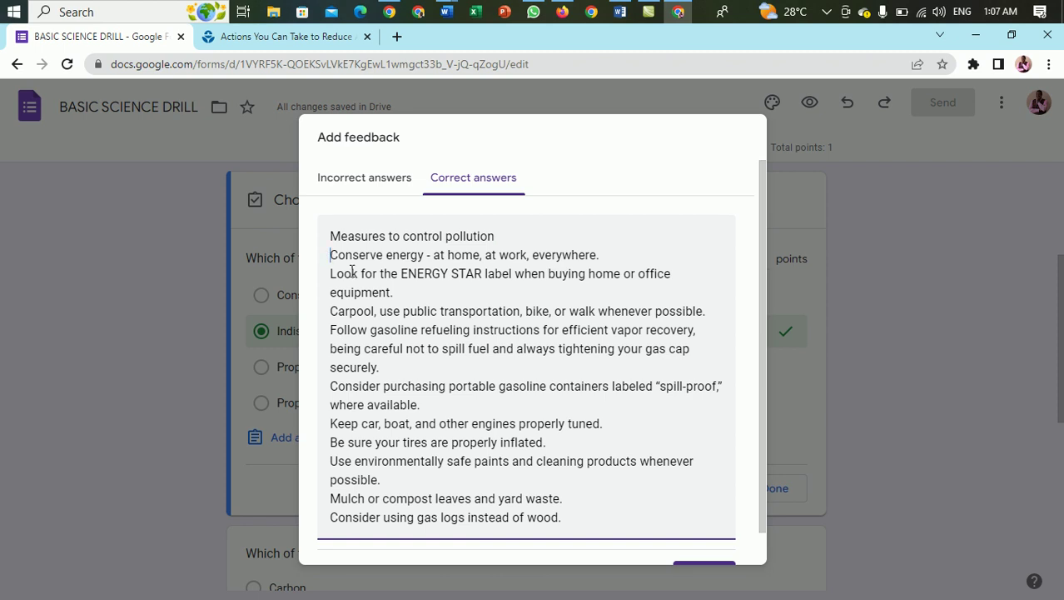
type("1.")
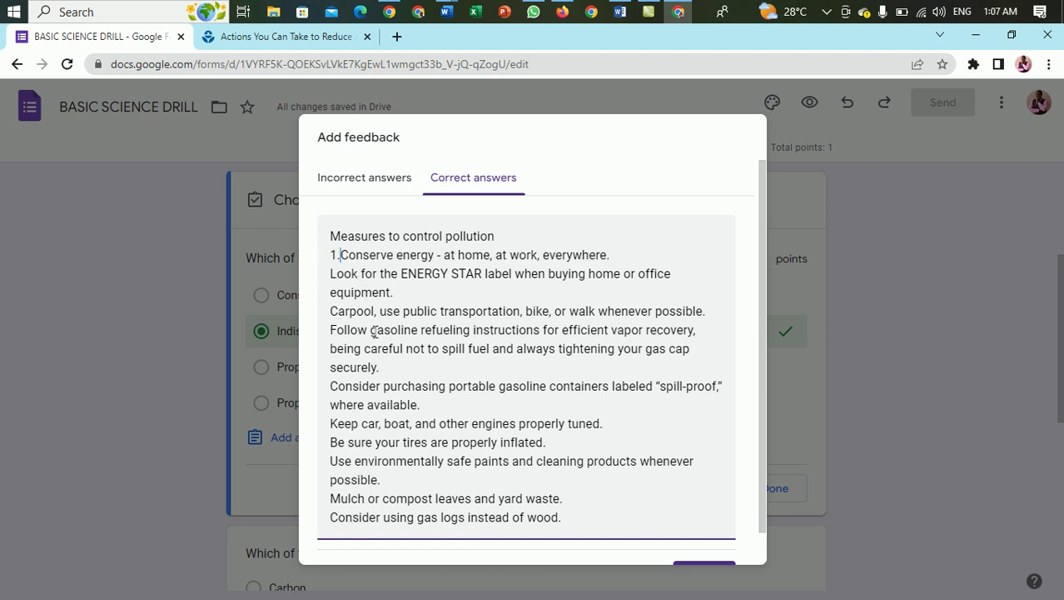
left_click(329, 274)
type("2.")
left_click(329, 311)
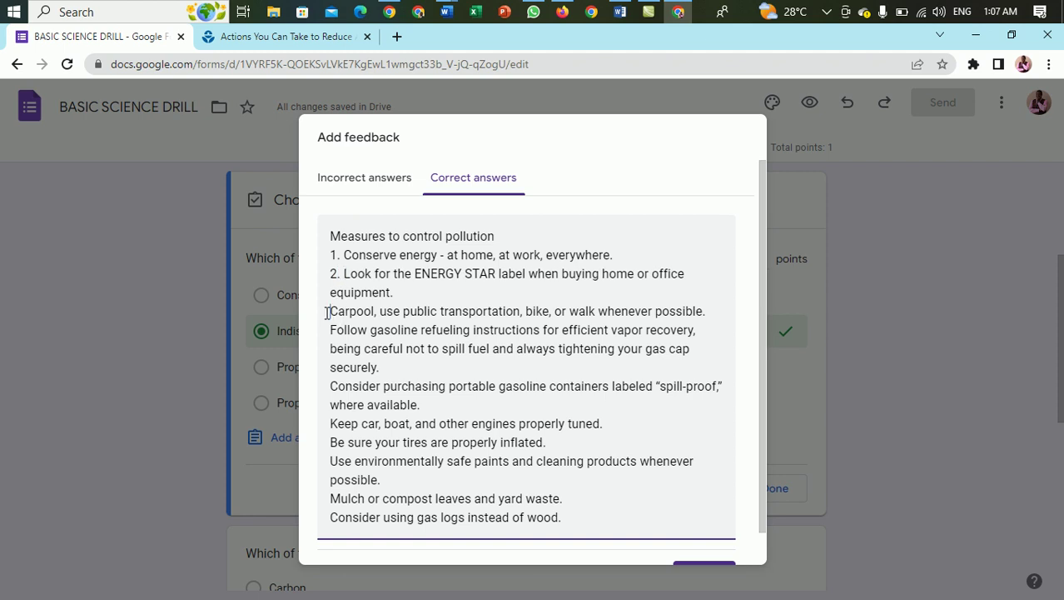
type("3.")
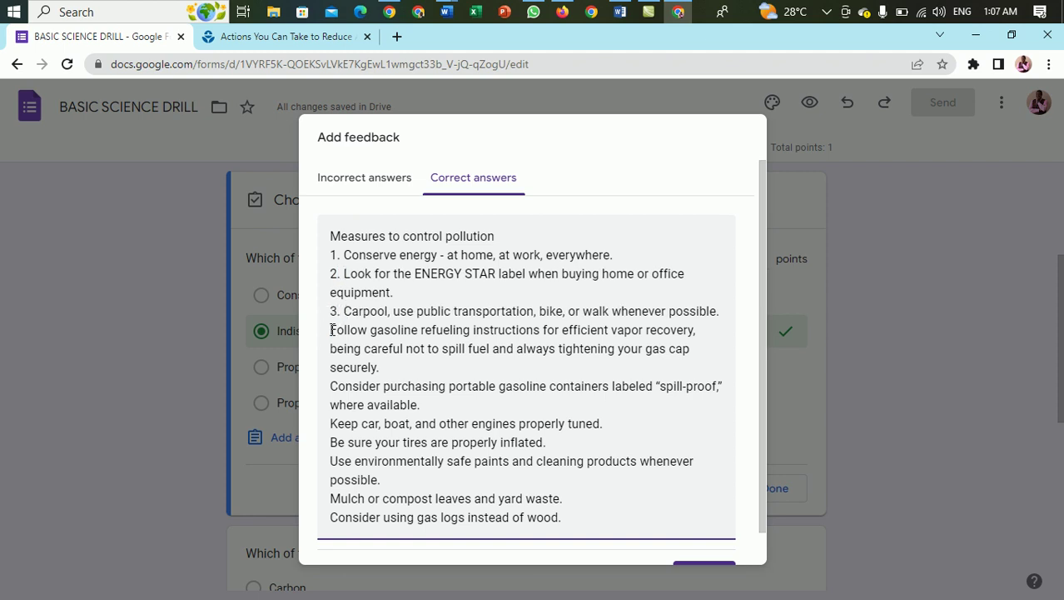
left_click(330, 330)
type("4")
type(".")
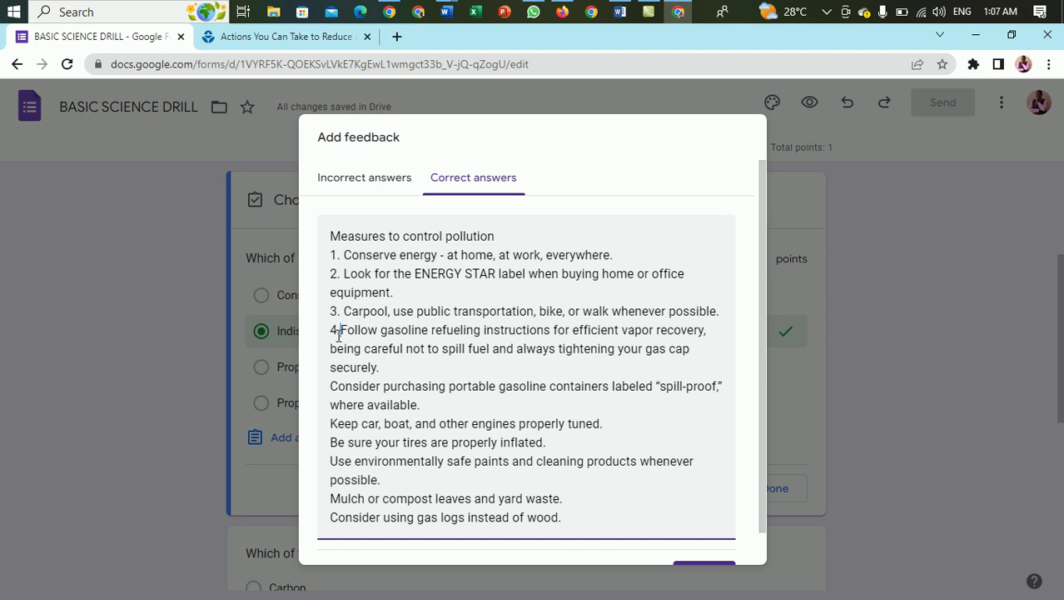
left_click(332, 385)
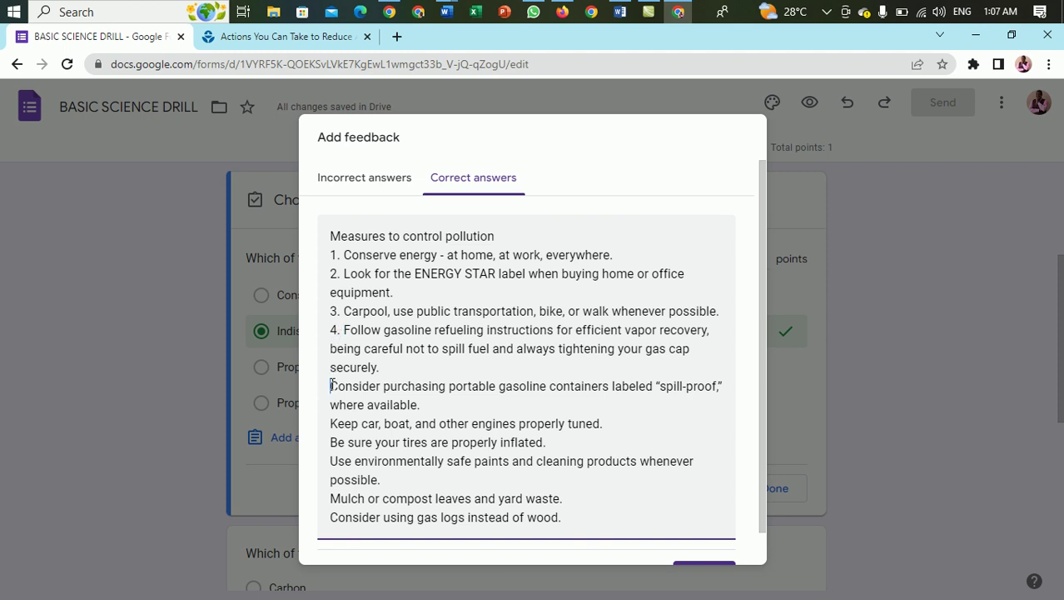
type("5.")
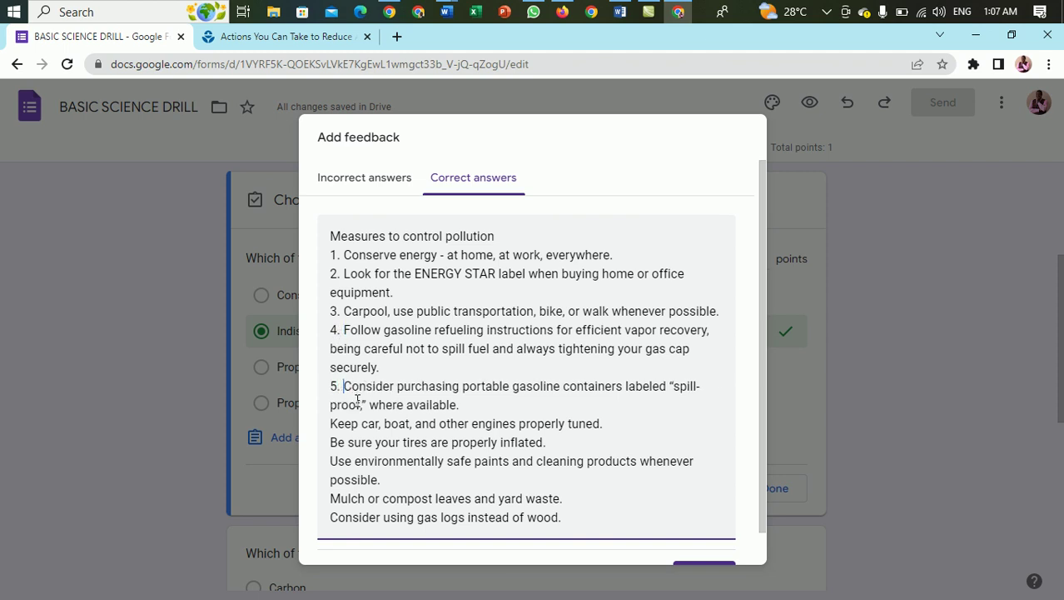
left_click(330, 423)
type("6.")
left_click(330, 443)
type("7. ")
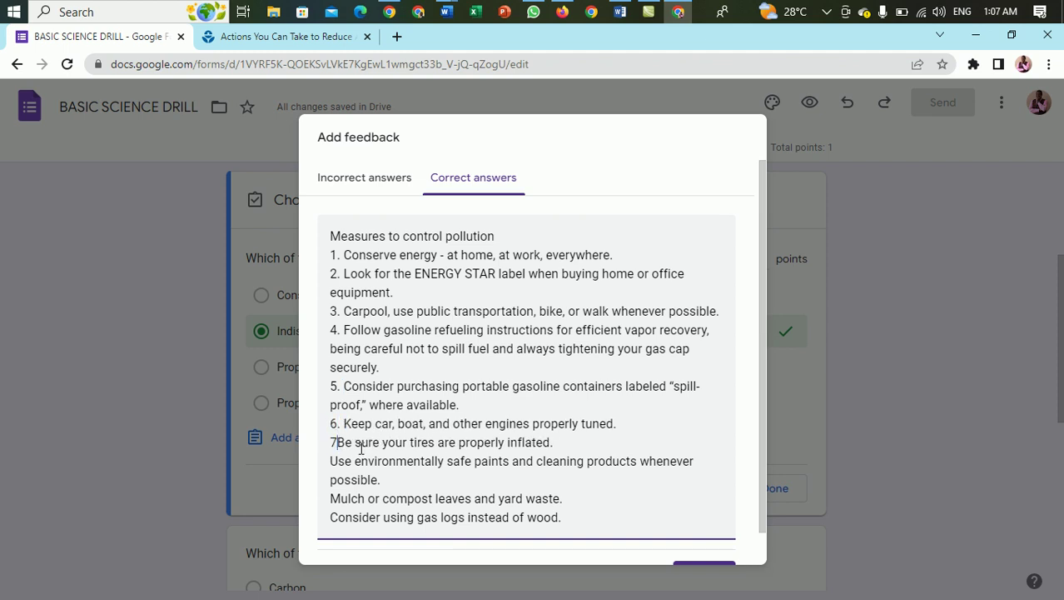
type("8.")
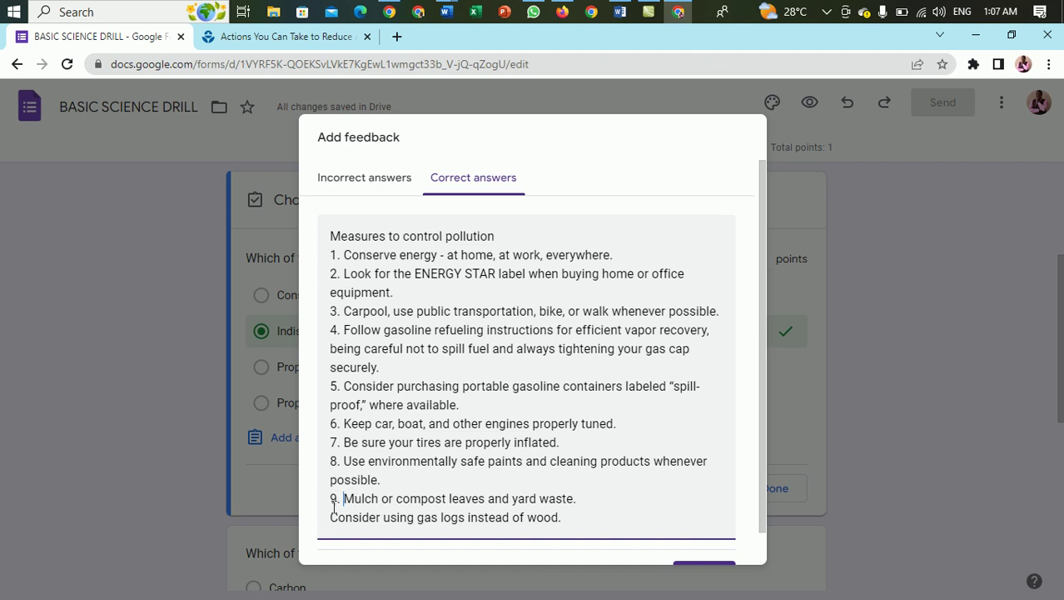
left_click(330, 516)
type("10.")
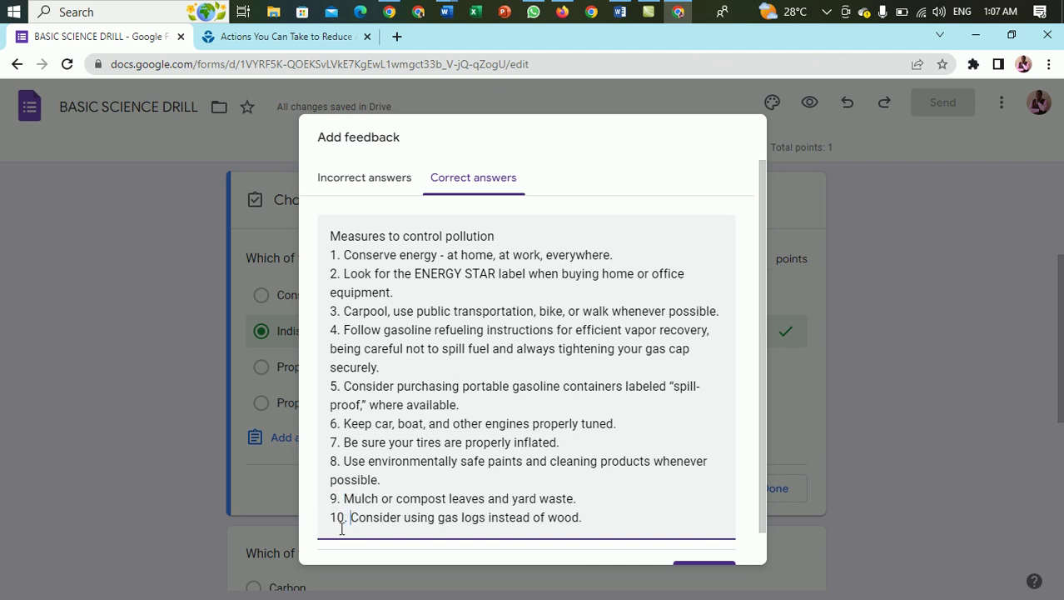
- Save the correct-answer feedback and review it below the pollution question's options
scroll(541, 462, "down", 1)
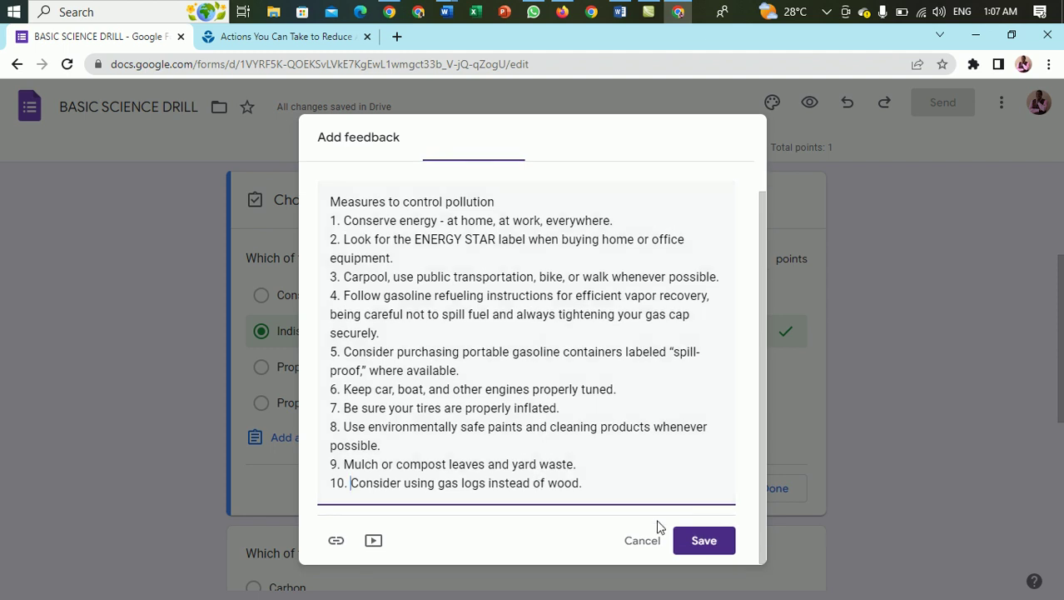
left_click(703, 541)
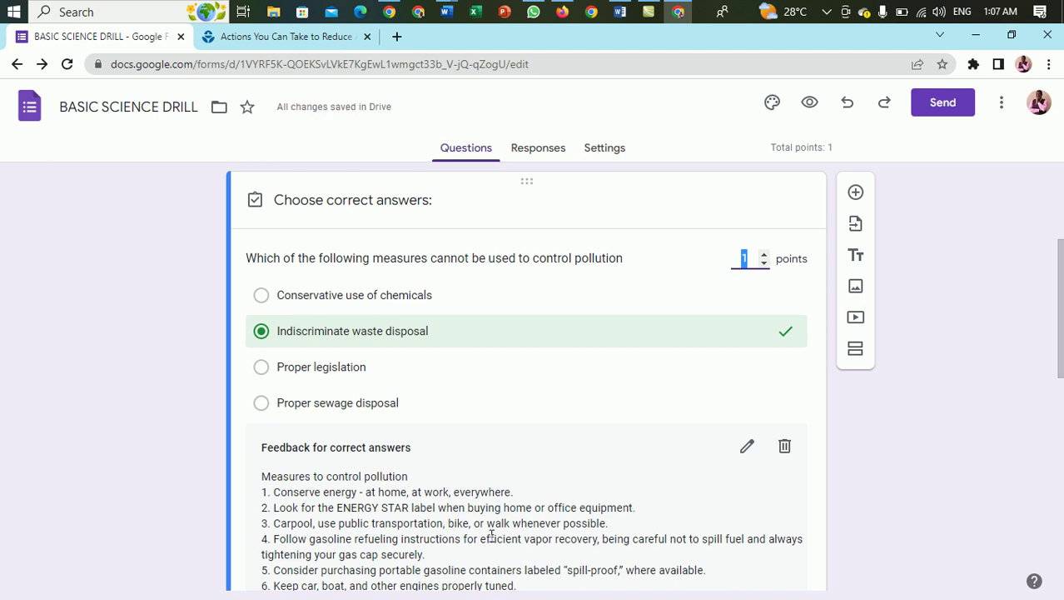
scroll(491, 542, "down", 2)
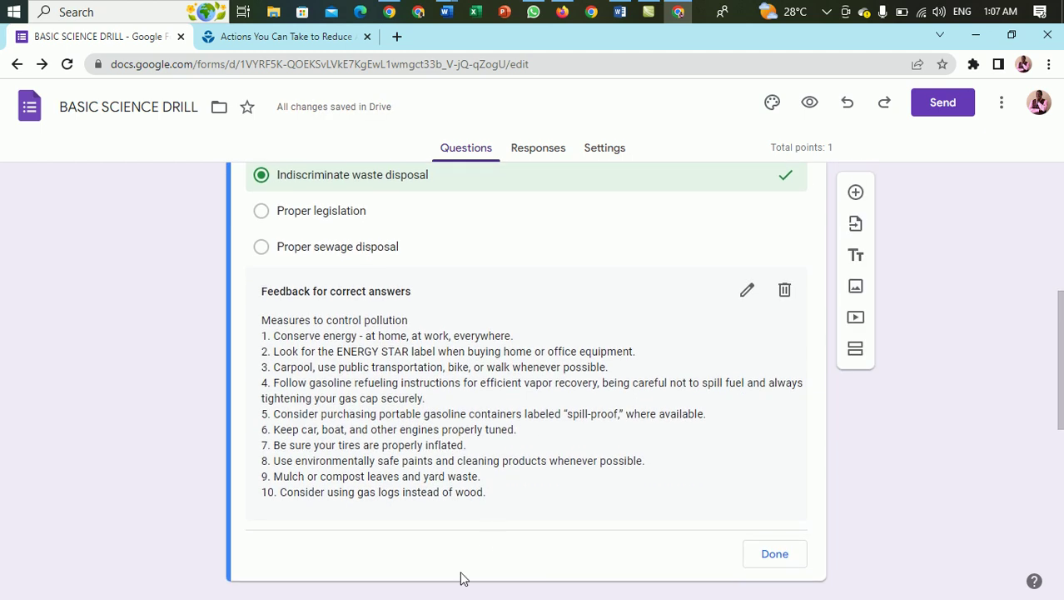
scroll(754, 521, "up", 1)
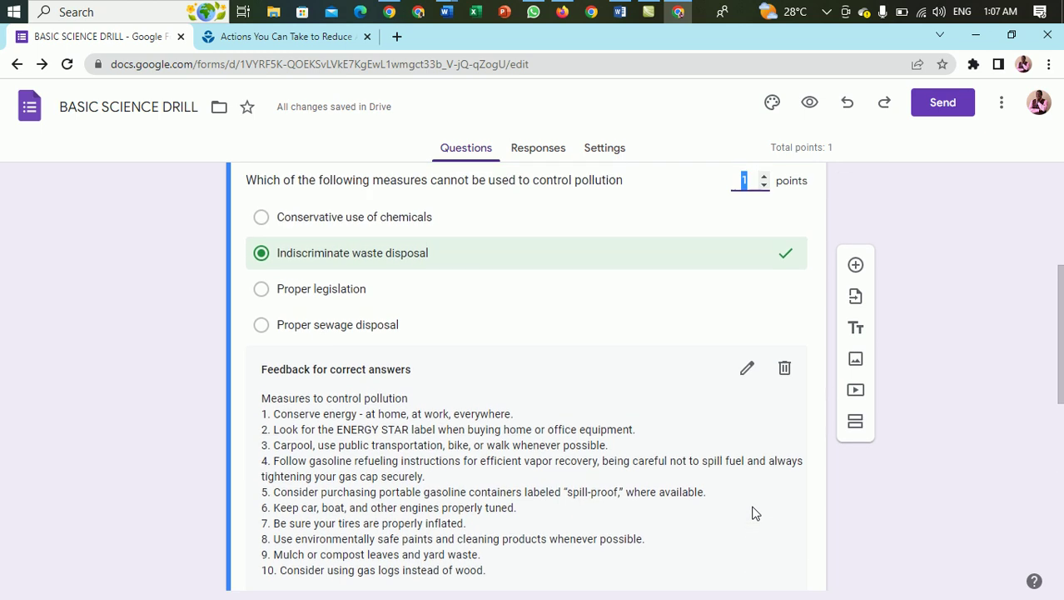
- Finish editing the pollution question's answer key and check the question's marked answer and point value
scroll(766, 514, "down", 2)
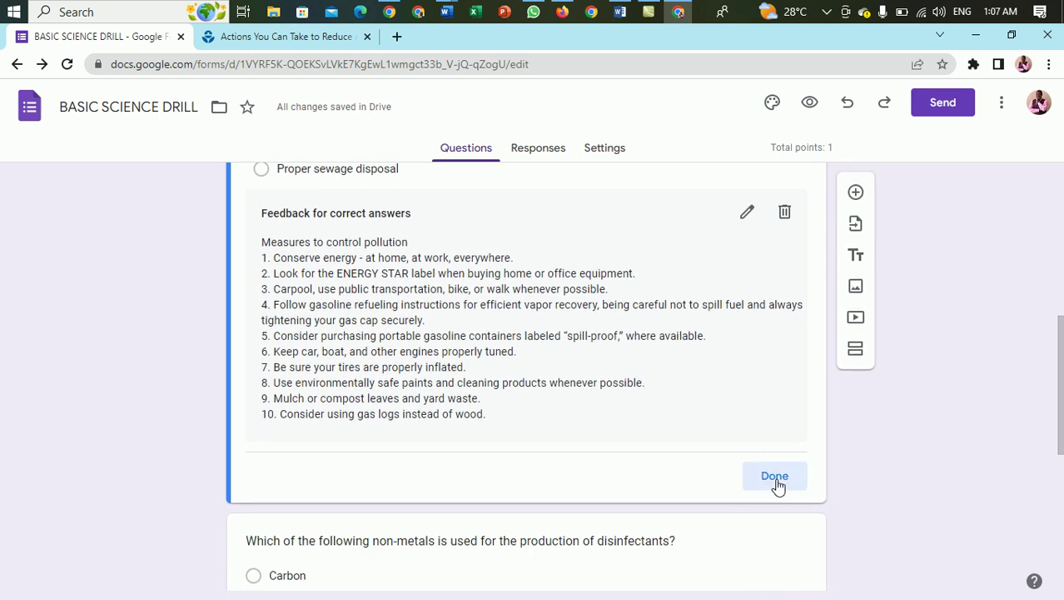
left_click(775, 484)
scroll(588, 454, "down", 2)
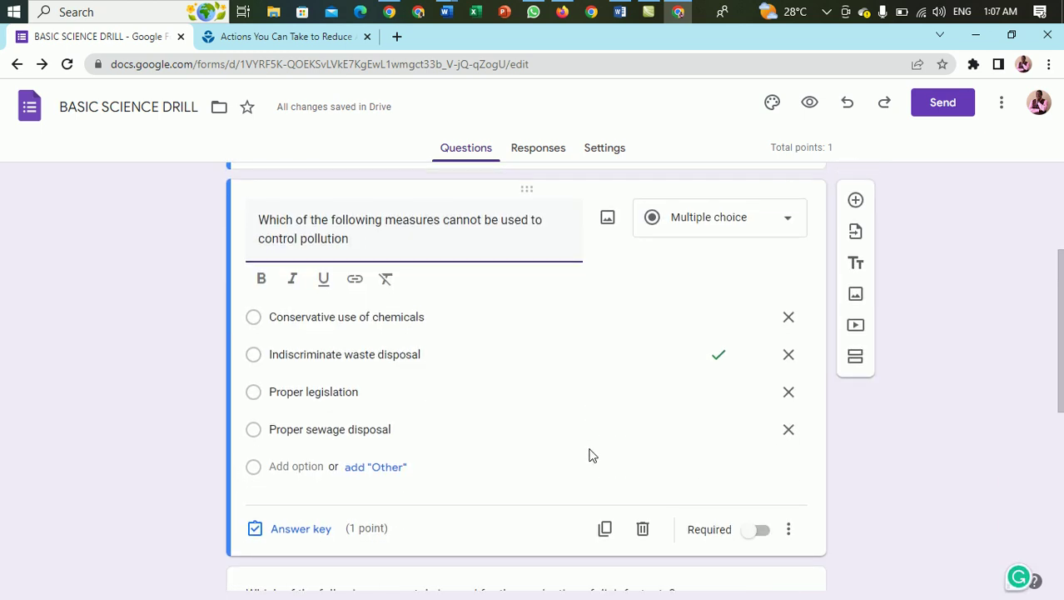
scroll(646, 460, "down", 2)
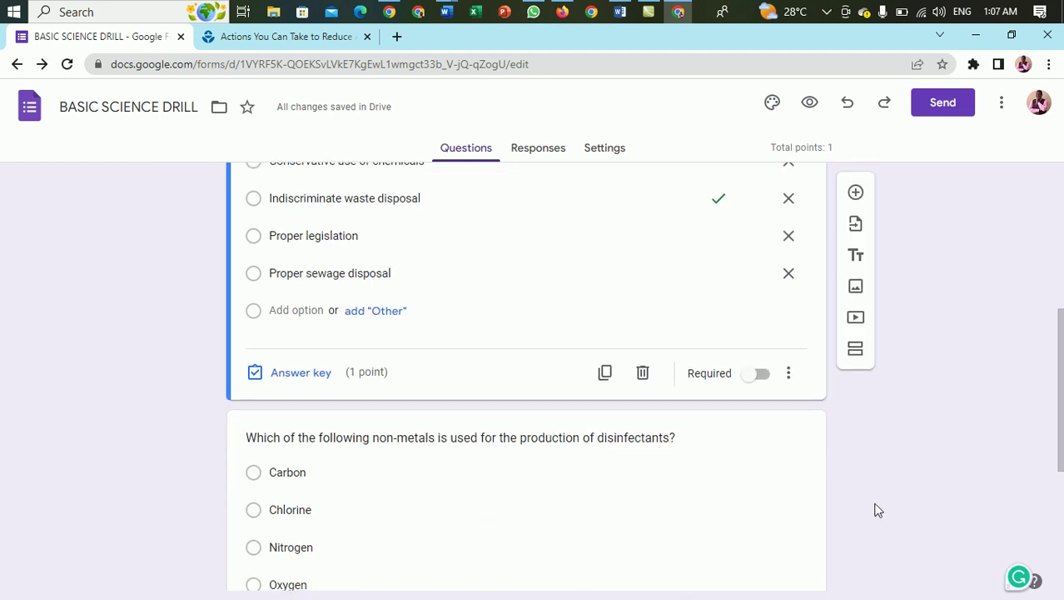
scroll(735, 510, "up", 2)
scroll(724, 518, "down", 1)
scroll(726, 528, "up", 1)
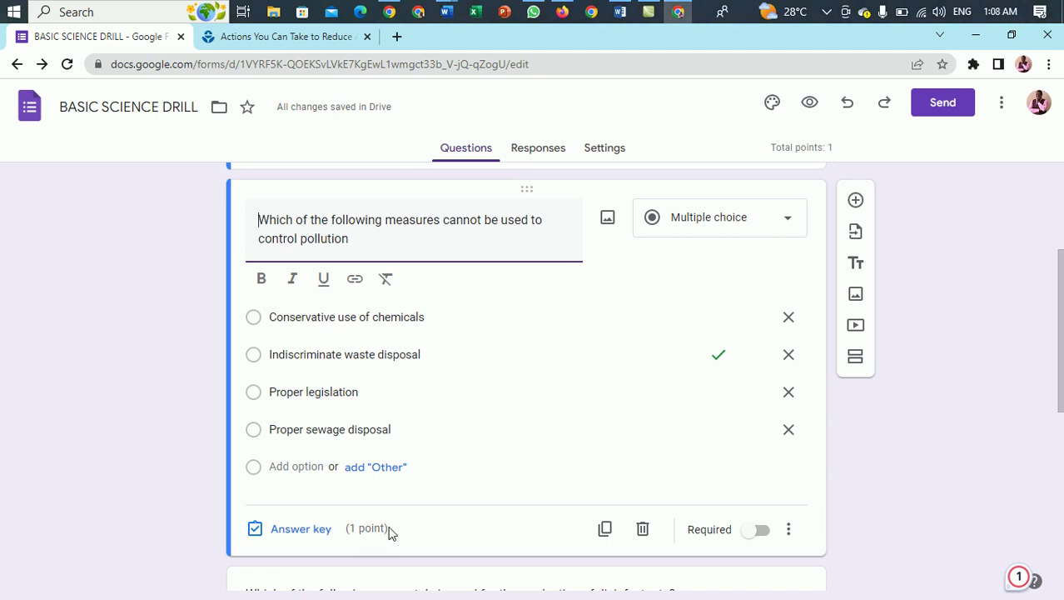
- Select the question on non-metals used for disinfectants and look over the neighbouring quiz questions
scroll(408, 520, "down", 4)
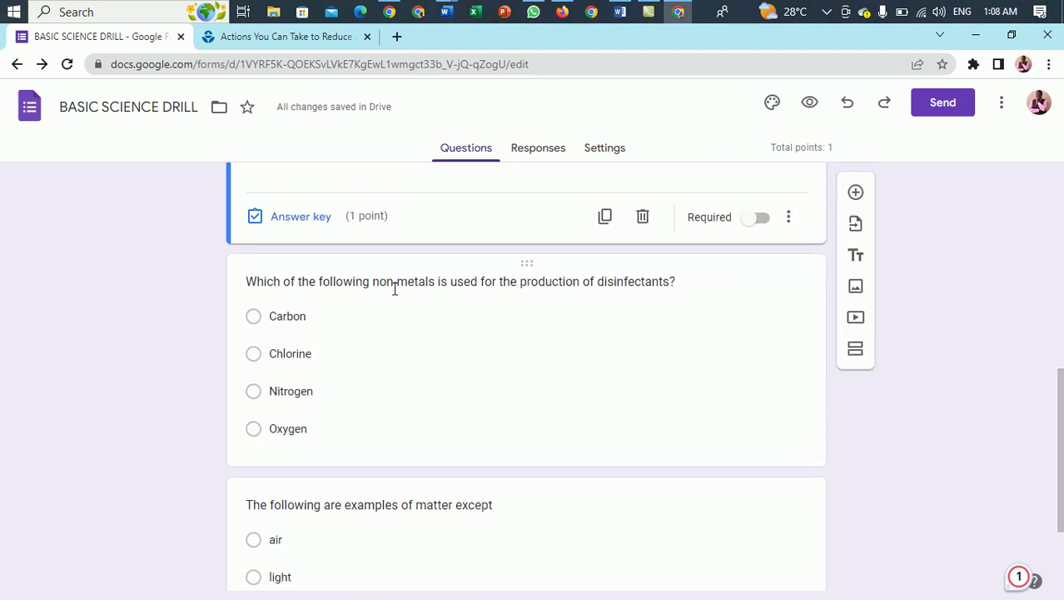
left_click(394, 287)
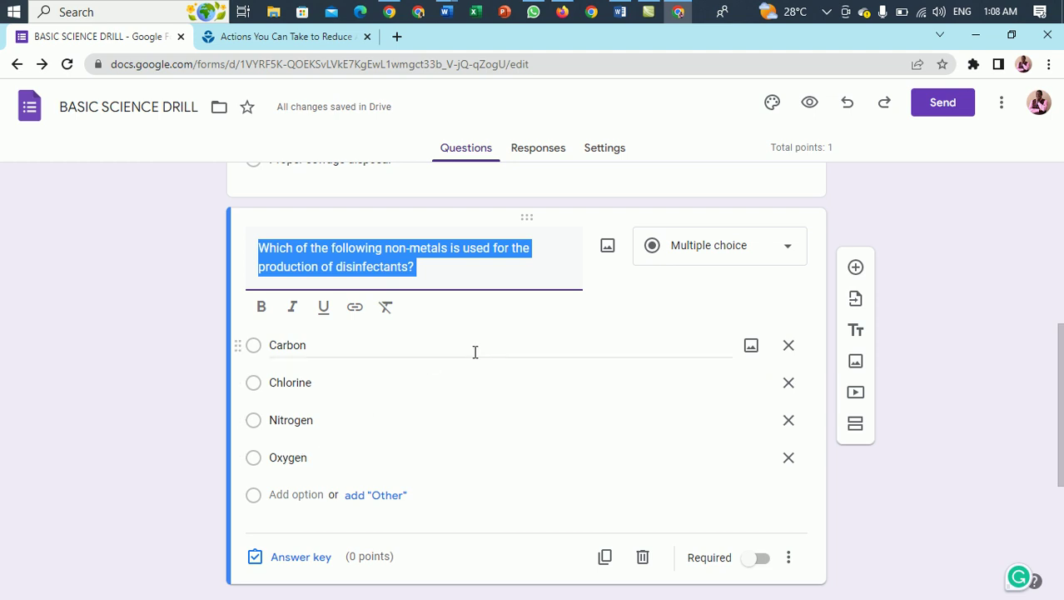
scroll(523, 384, "up", 3)
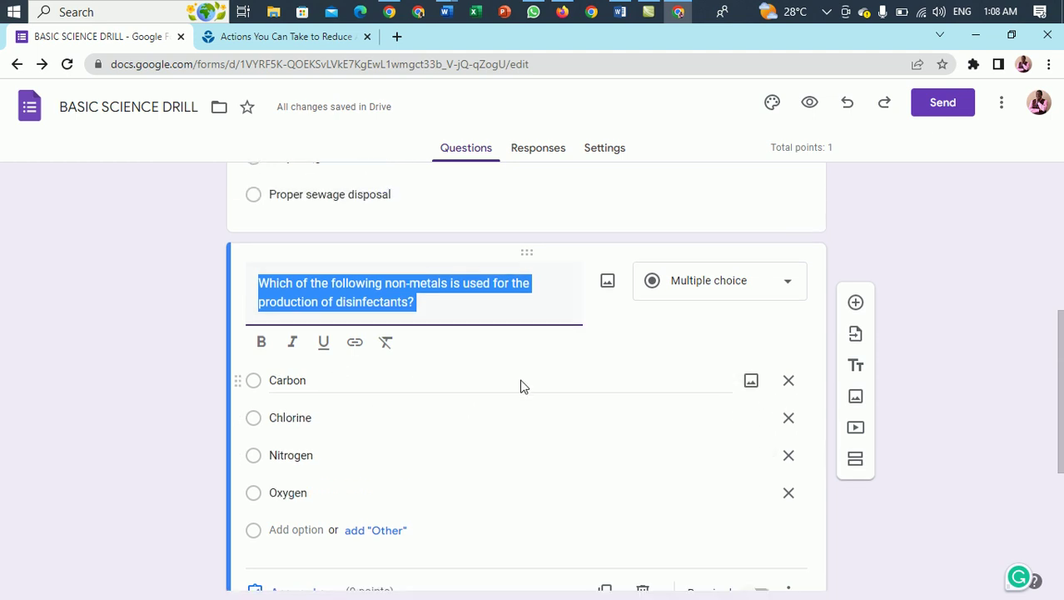
scroll(437, 304, "down", 1)
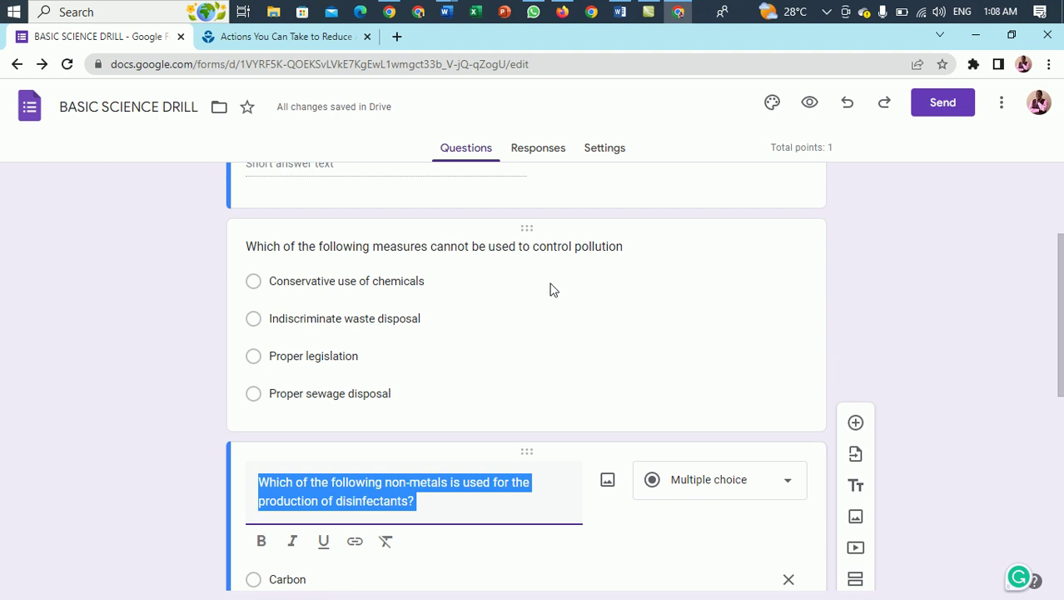
scroll(477, 408, "down", 3)
scroll(463, 490, "down", 3)
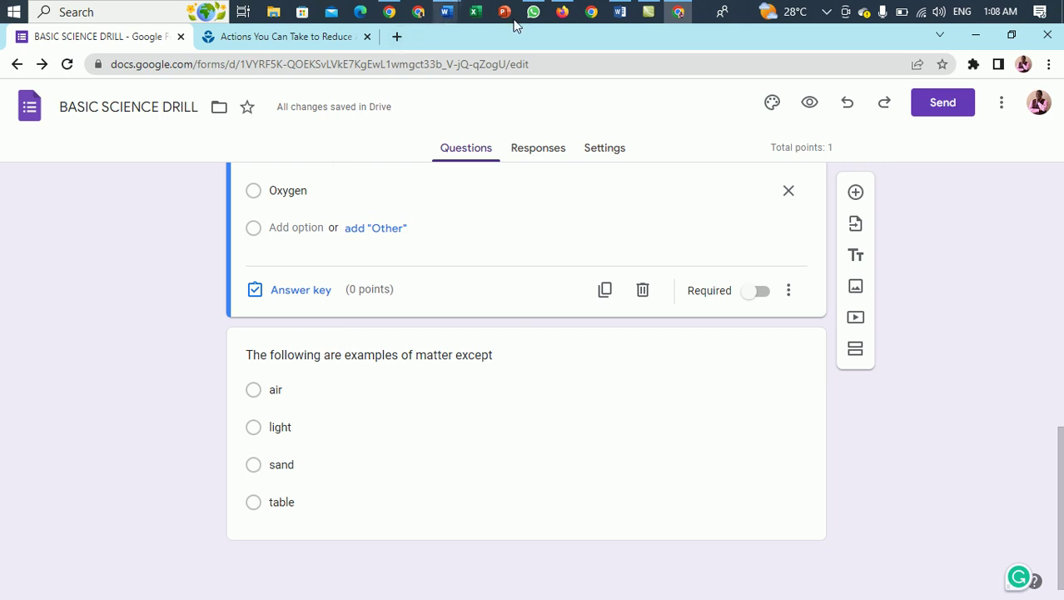
- Look through the source questions in the Word document, and return to the form to review it from its title
left_click(620, 11)
scroll(637, 61, "down", 10)
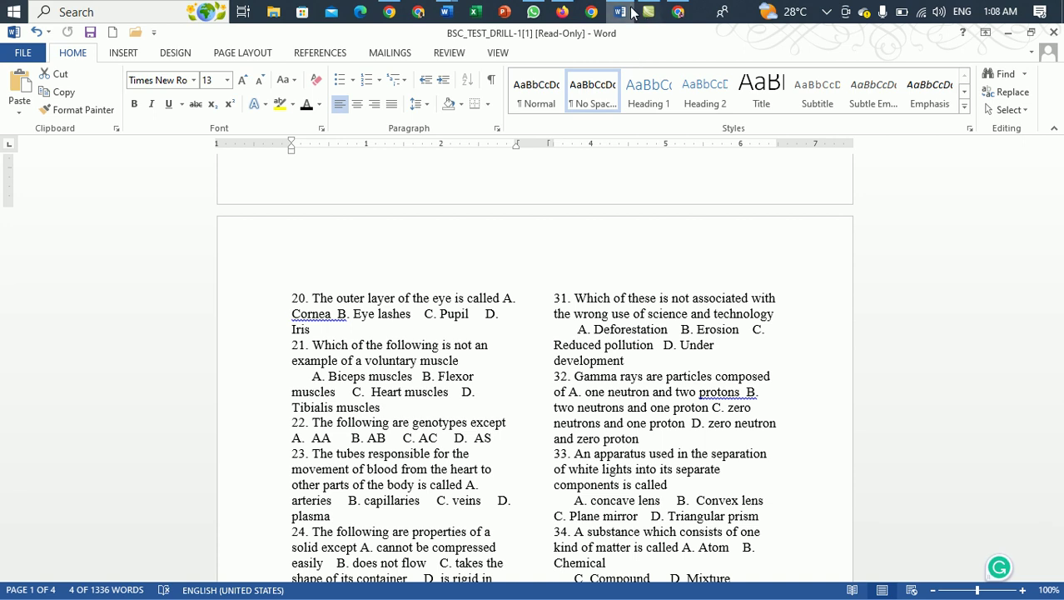
left_click(678, 12)
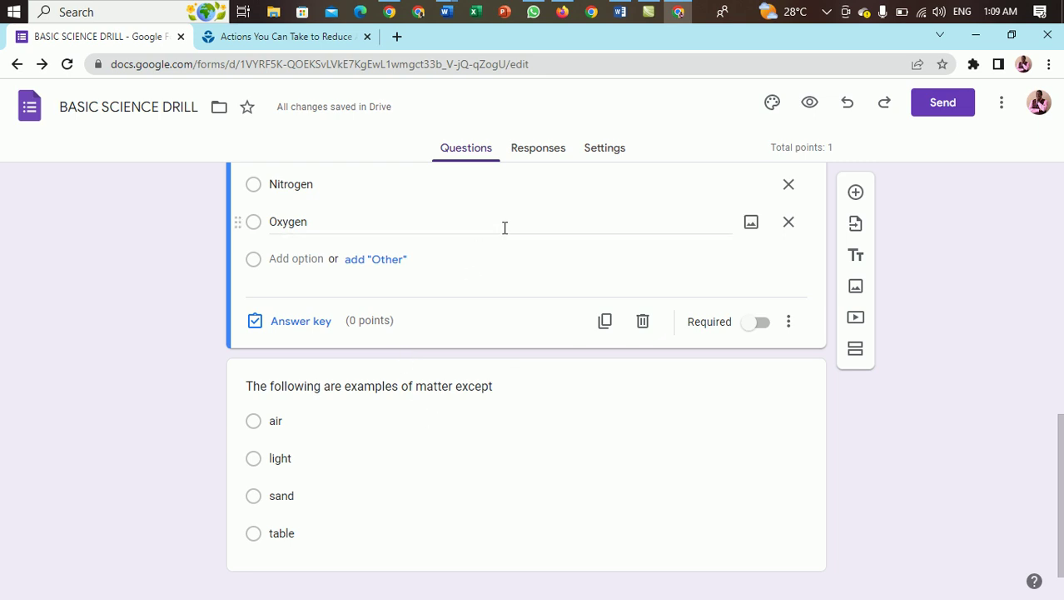
scroll(505, 227, "up", 7)
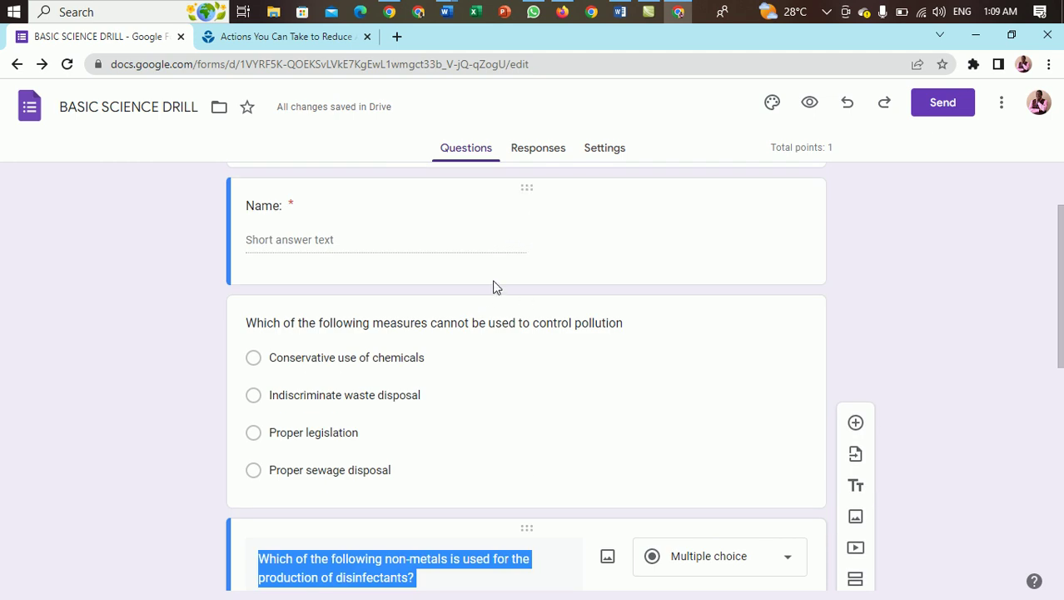
scroll(493, 286, "up", 2)
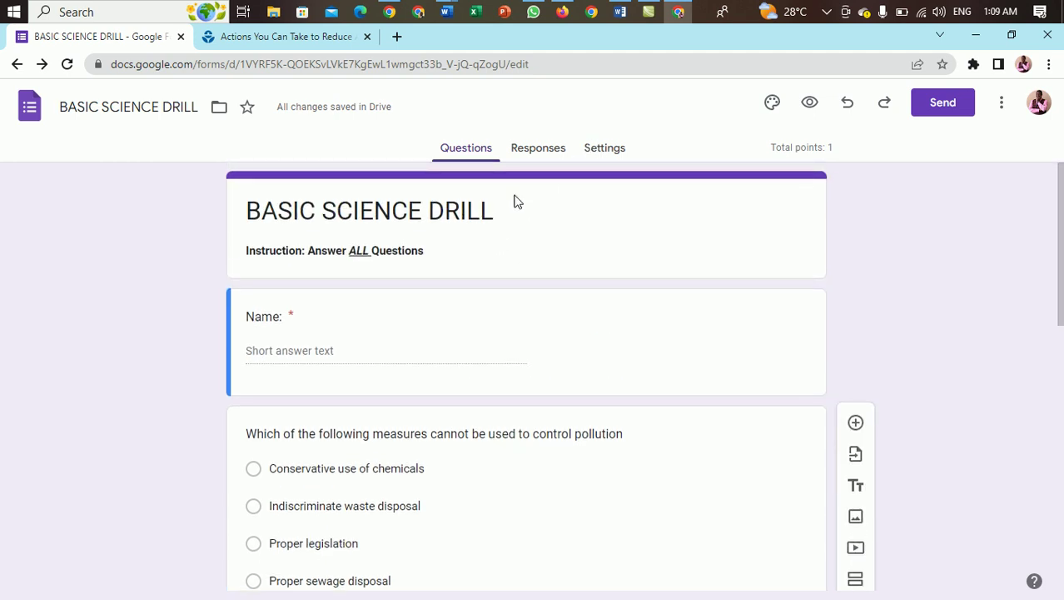
scroll(735, 242, "down", 3)
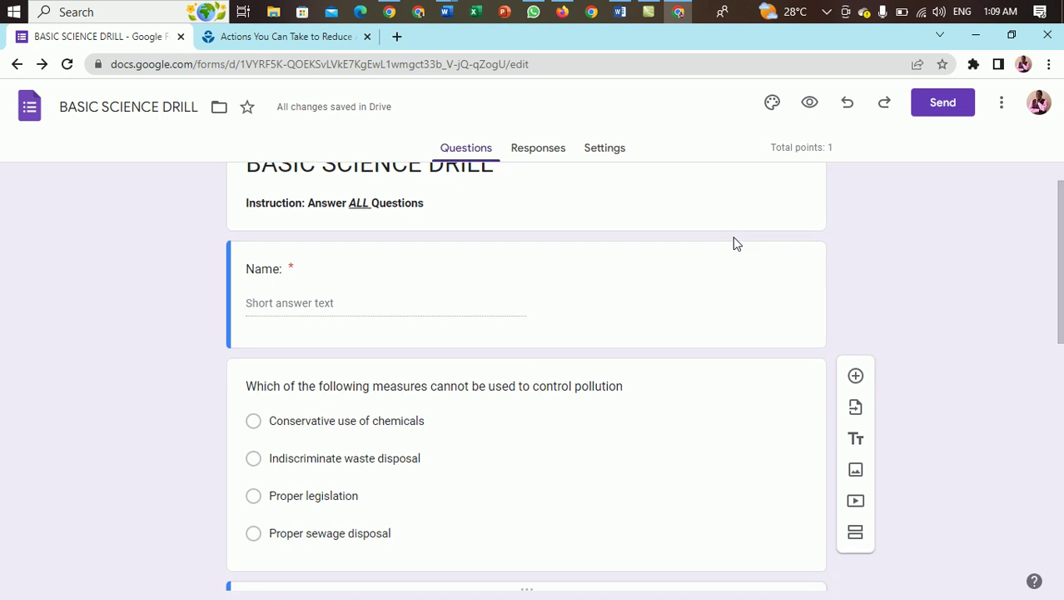
scroll(735, 242, "up", 3)
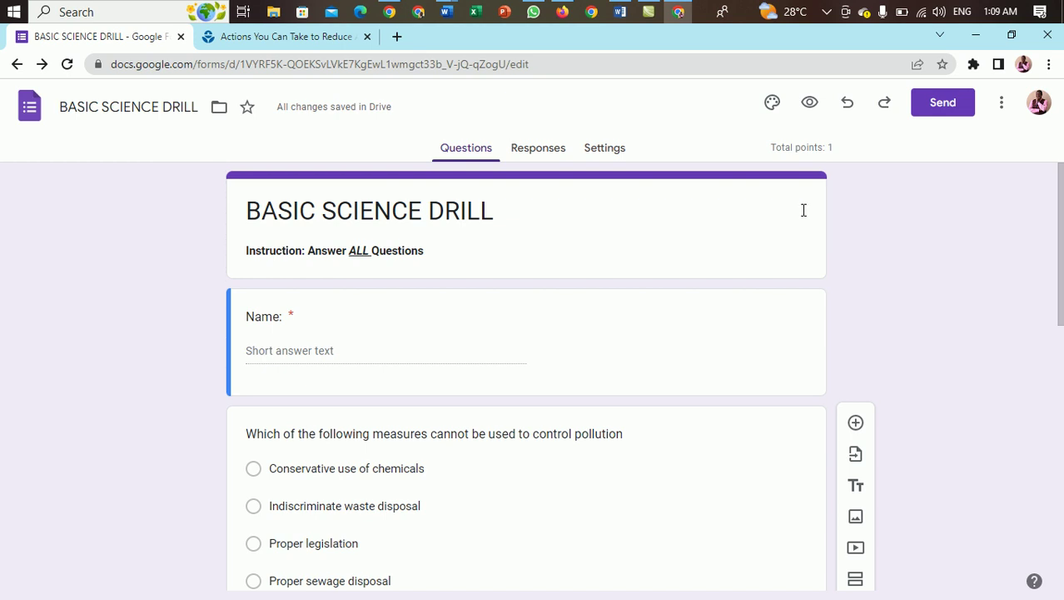
- Get the form's shareable link with the URL shortened, copy it, and close the send dialog
left_click(936, 110)
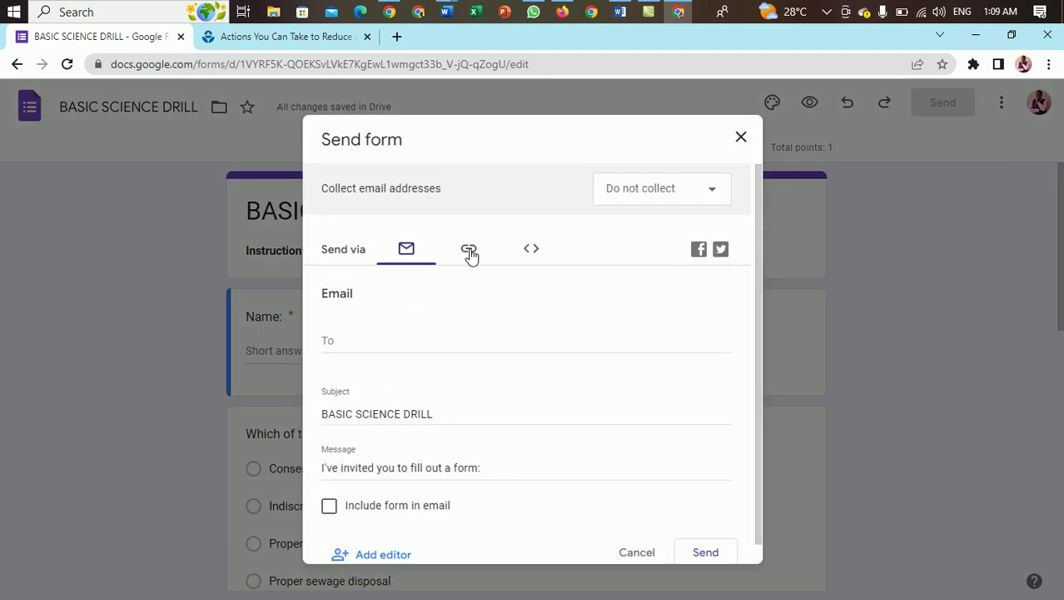
left_click(467, 254)
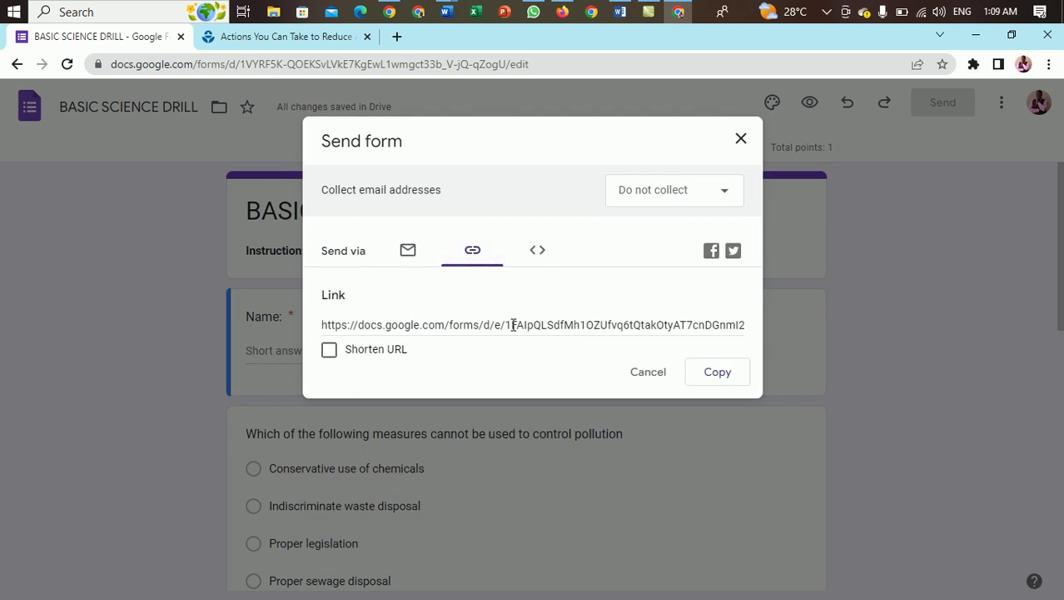
left_click(446, 323)
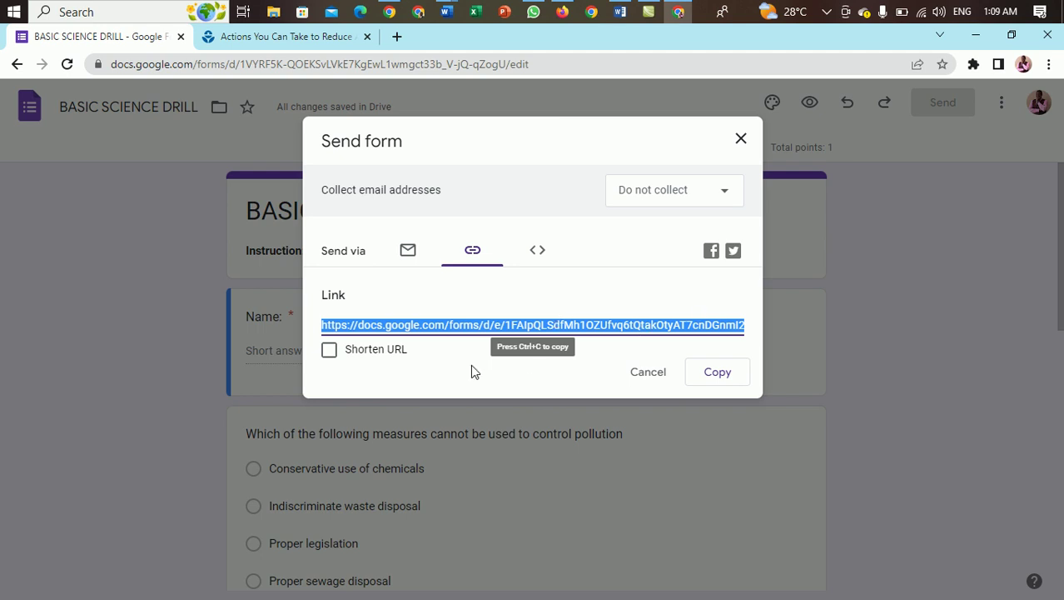
left_click(329, 350)
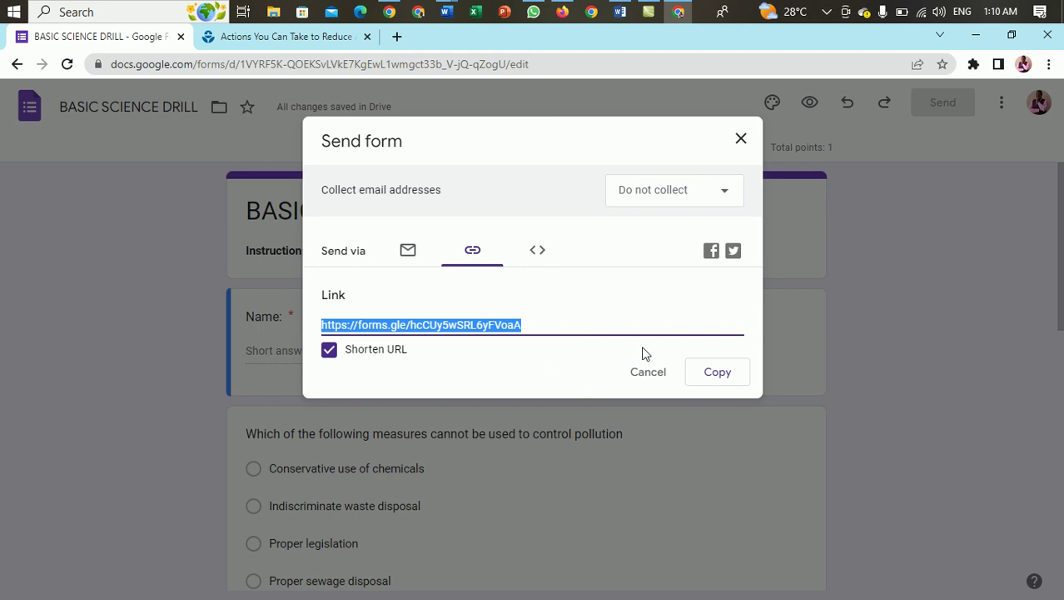
left_click(718, 374)
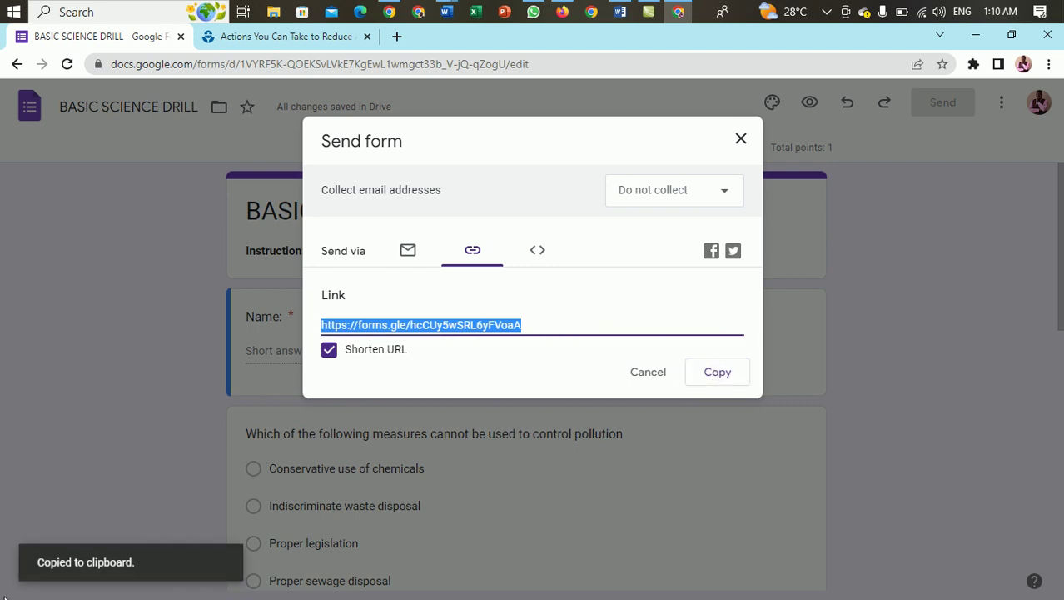
left_click(704, 376)
left_click(739, 142)
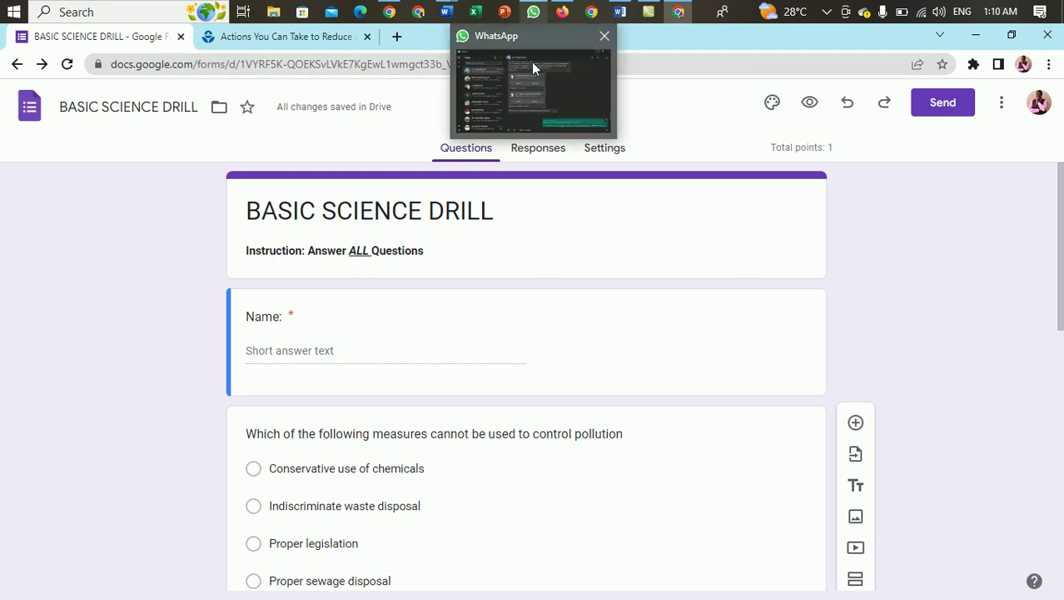
- Switch to WhatsApp Web in the other Chrome window
left_click(536, 15)
left_click(534, 14)
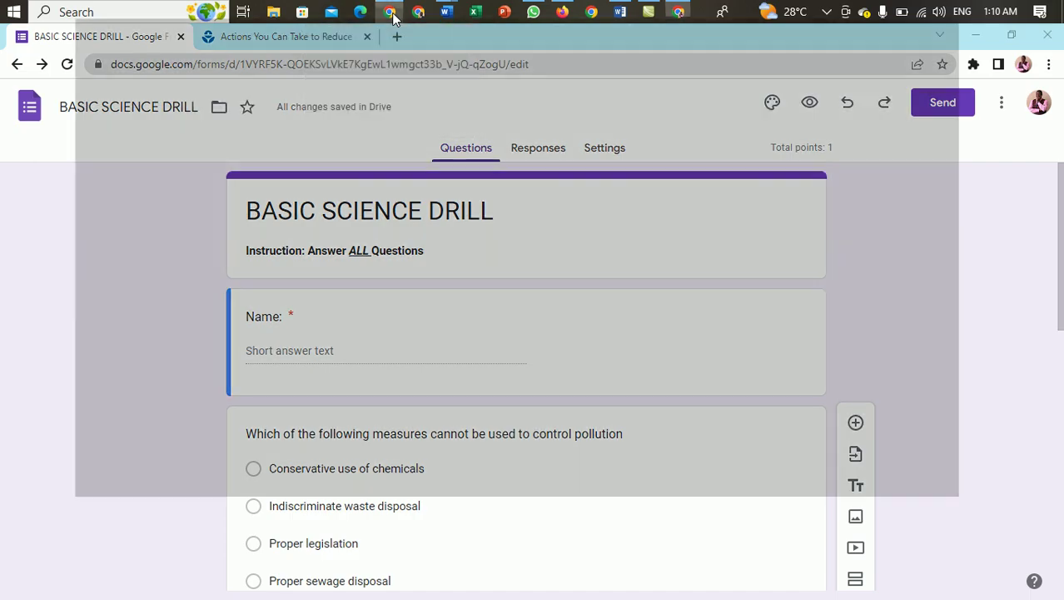
left_click(391, 15)
left_click(21, 36)
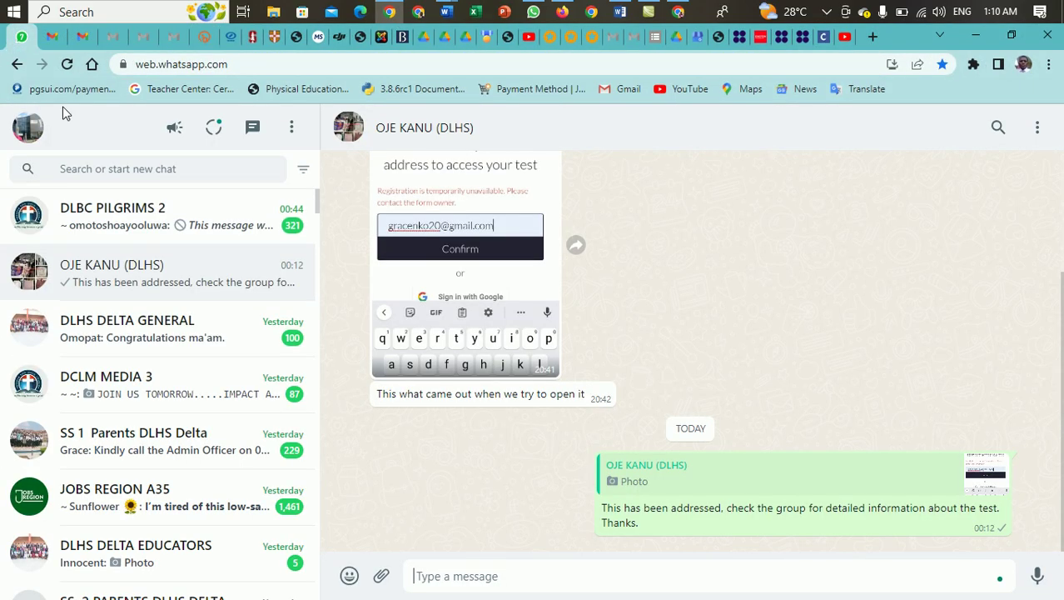
left_click(975, 36)
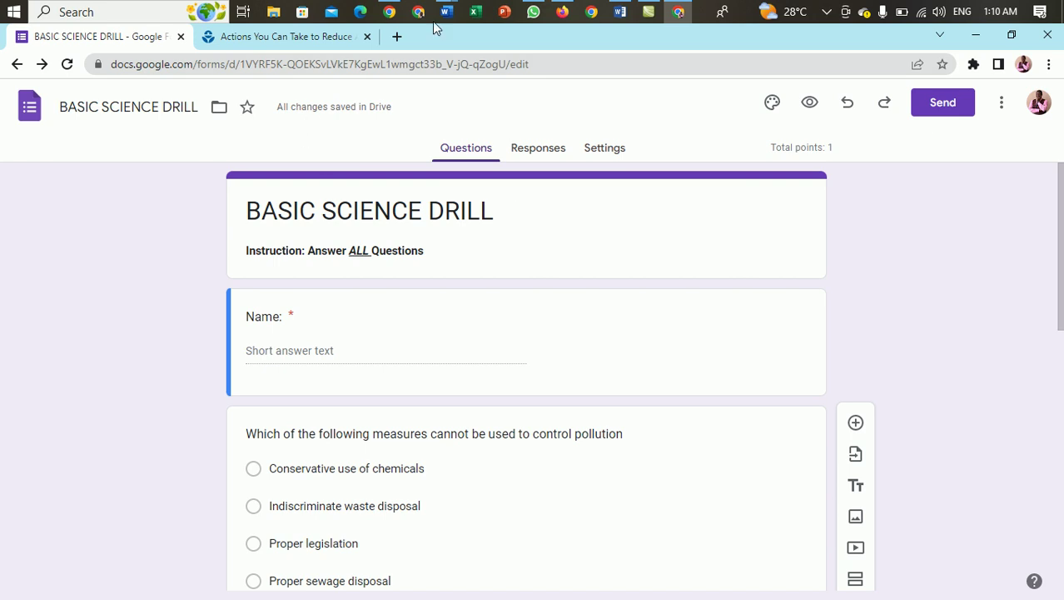
mouse_move(534, 18)
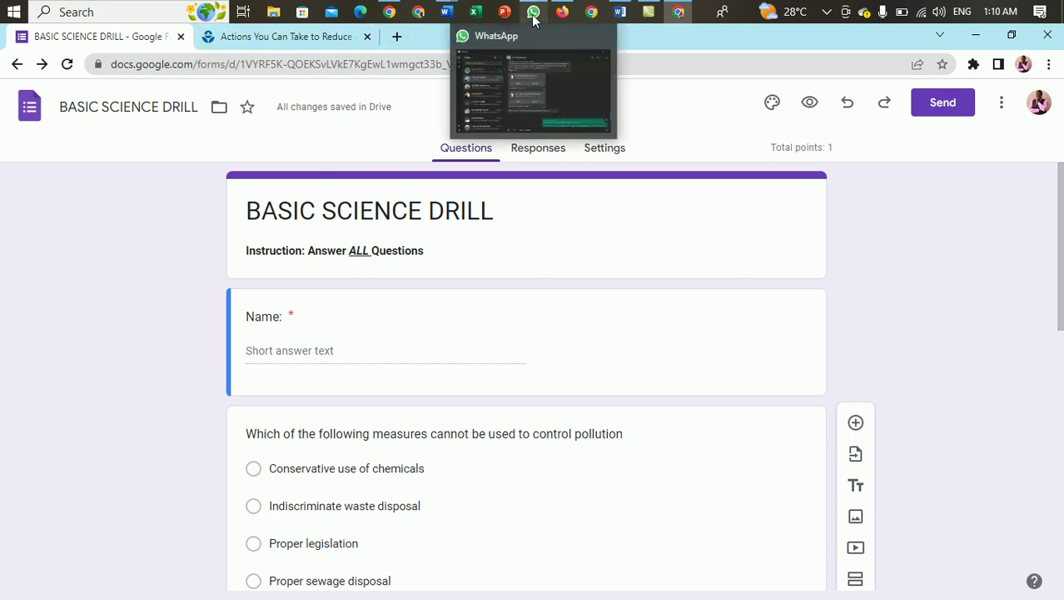
left_click(389, 11)
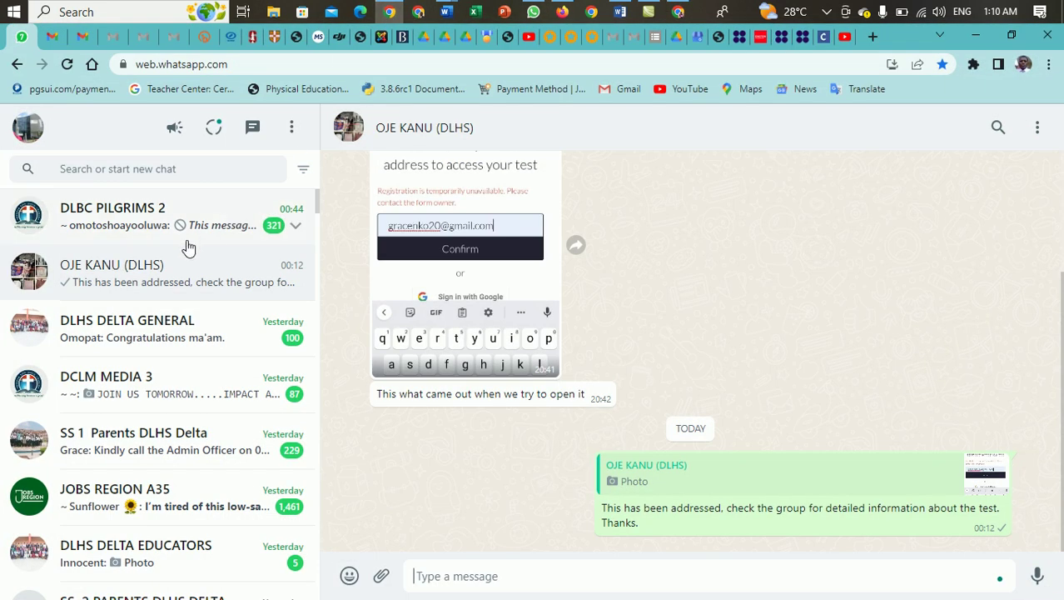
- Search the chats for the recipient's name and open the second individual chat found
left_click(120, 169)
type("f")
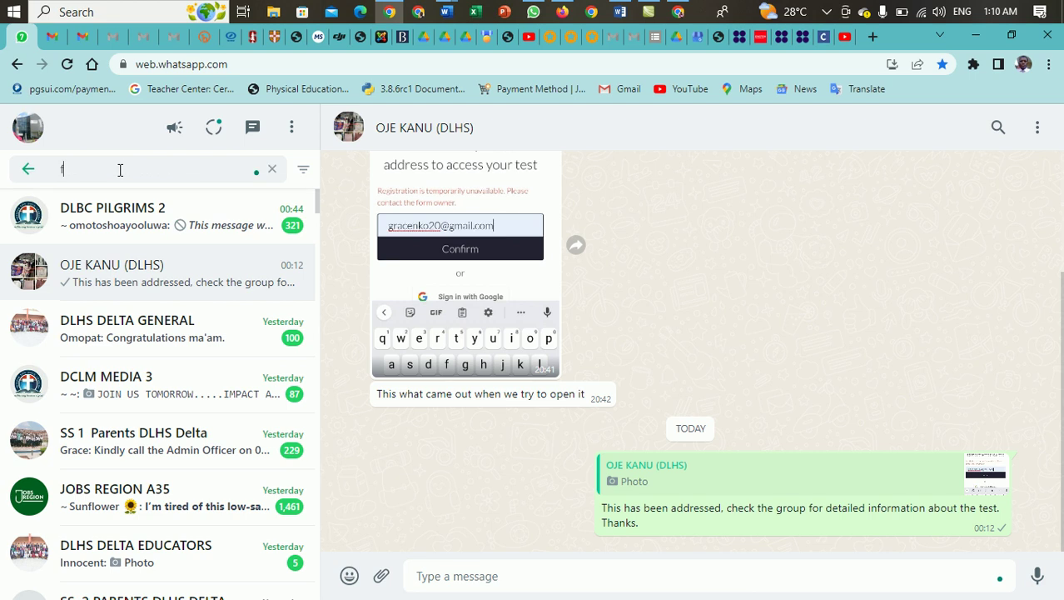
type("ala")
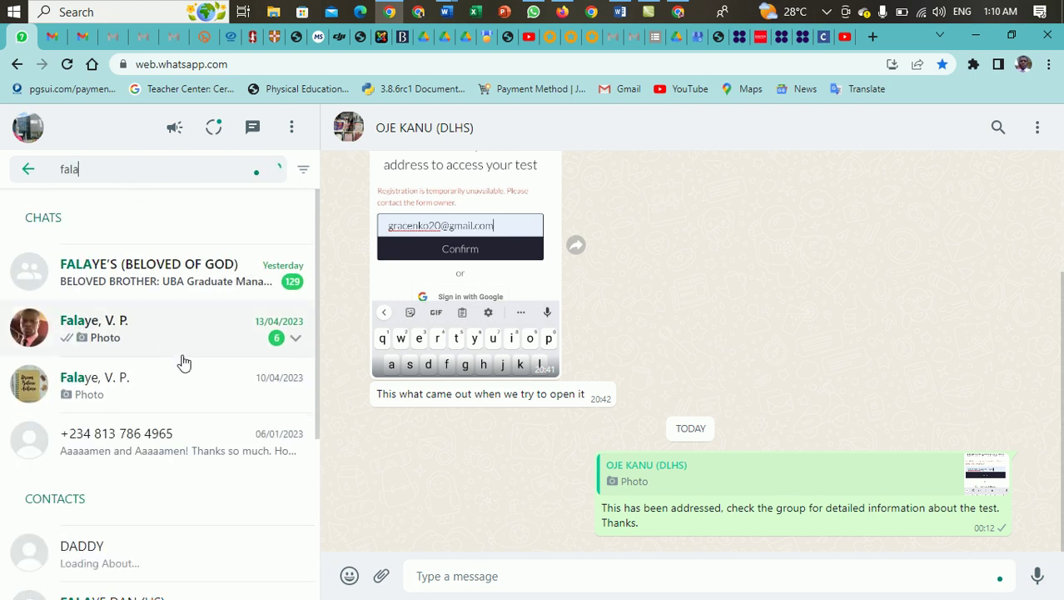
left_click(121, 381)
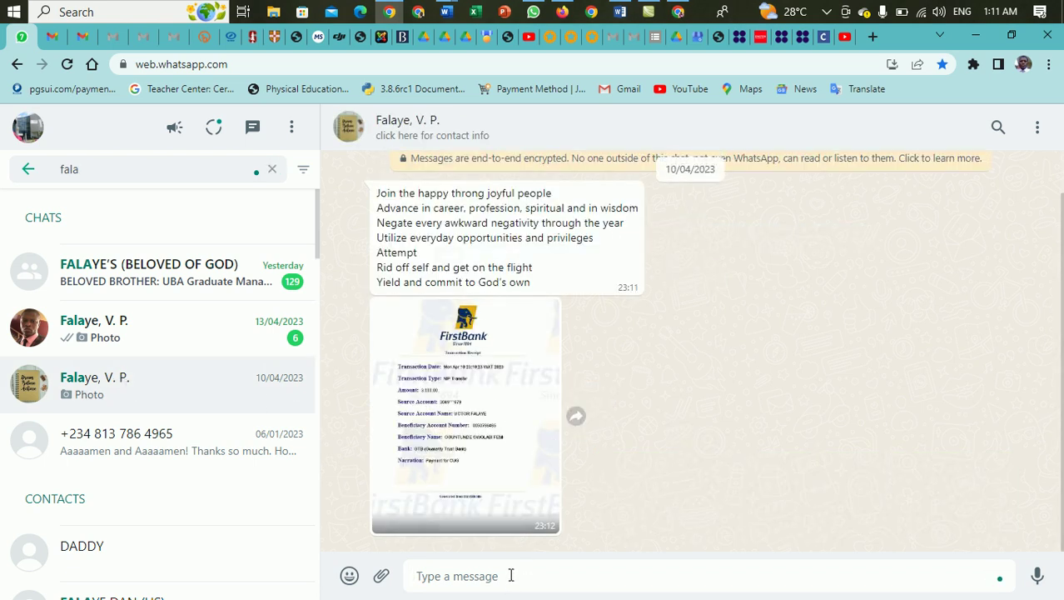
- Paste the shortened form link into the message and add the line "Up there iis the link to Basic Scince Drill." below it
key("ctrl+v")
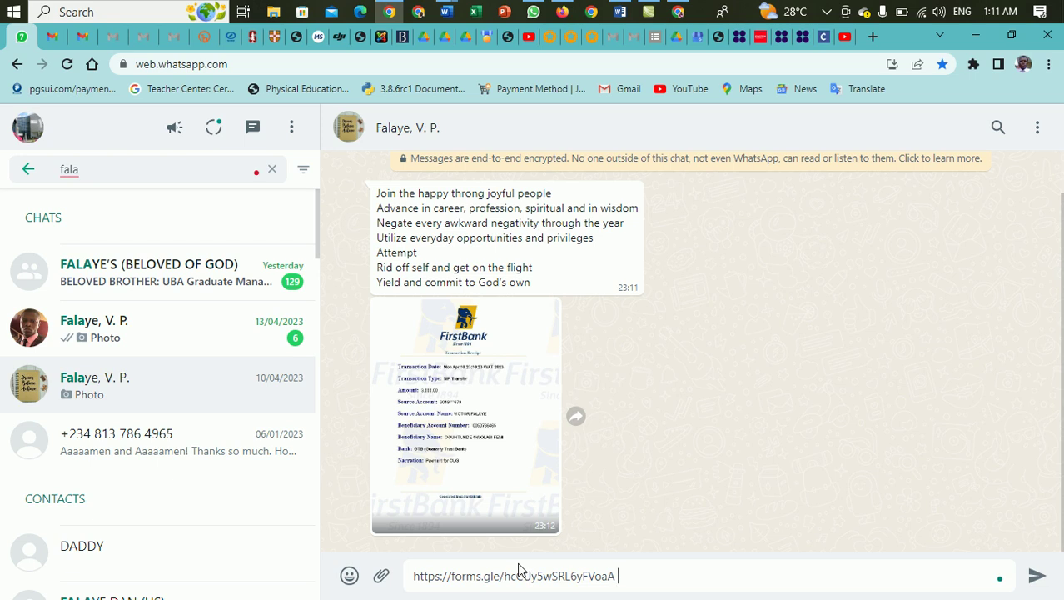
key("shift+Return")
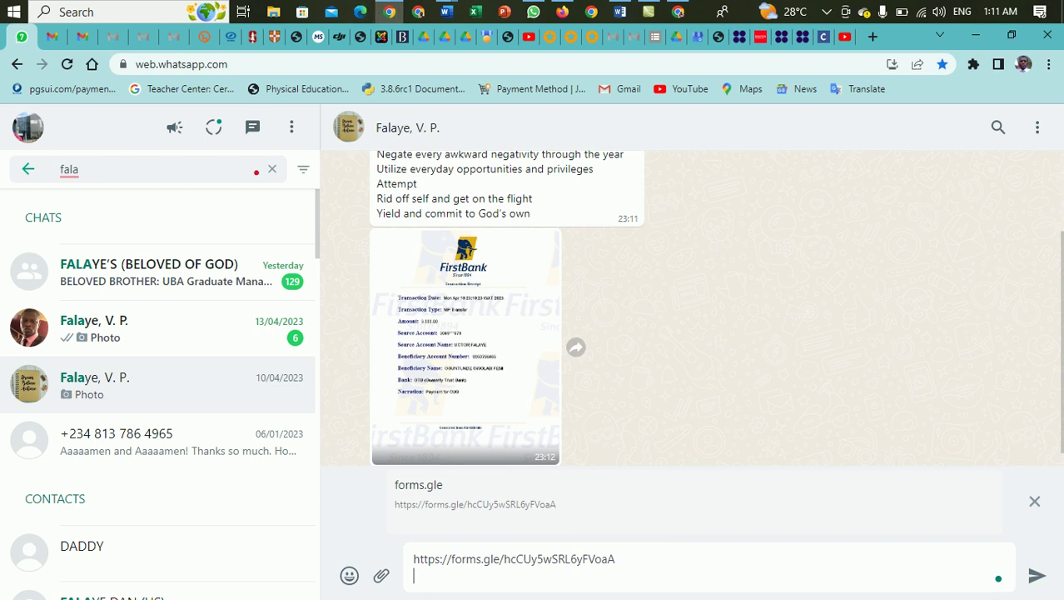
type("Up there")
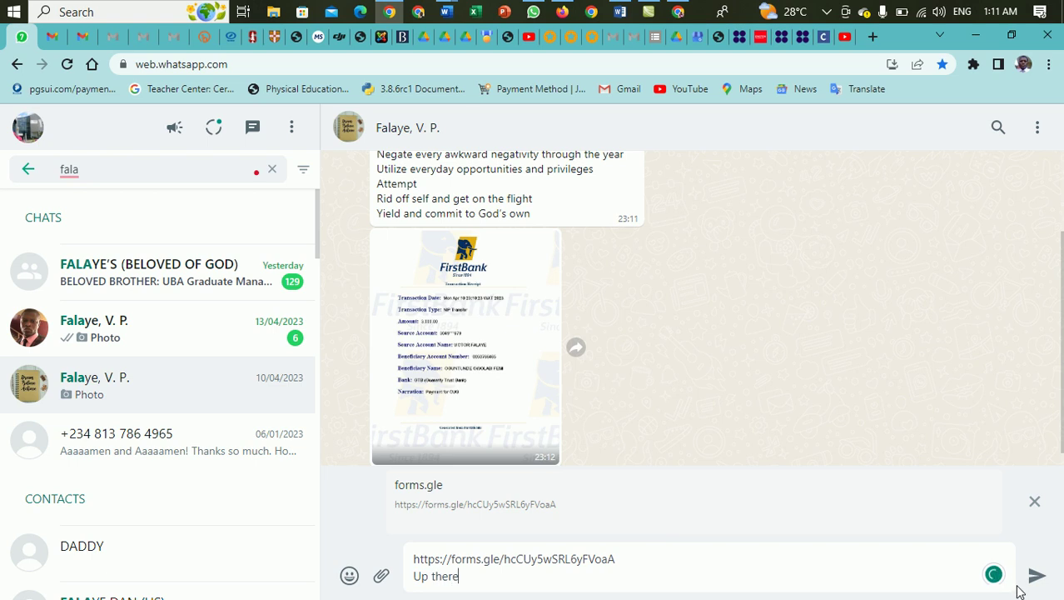
type(" iis the lin")
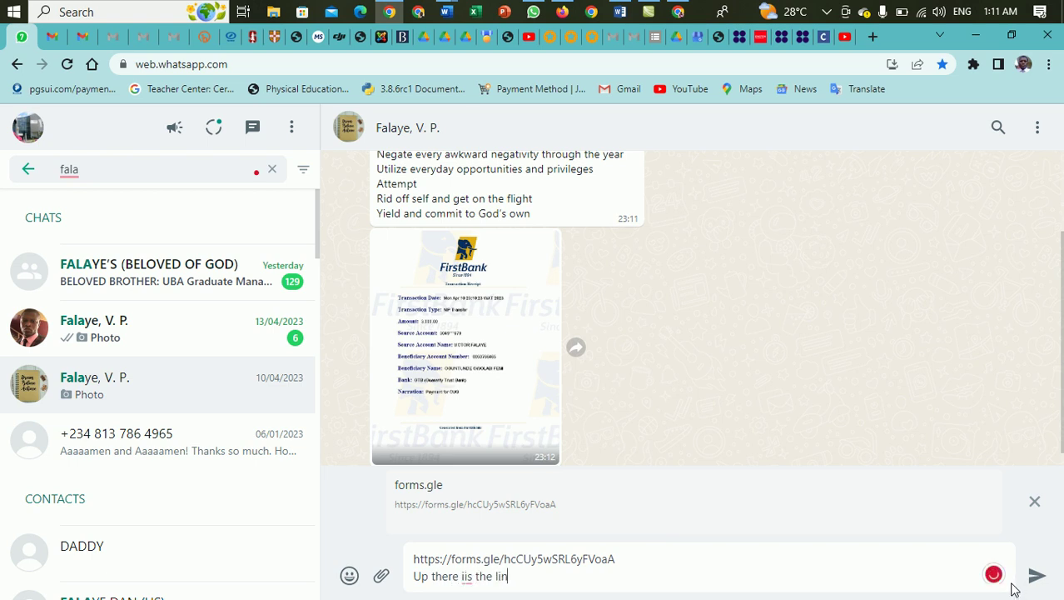
type("k to Basic Sci")
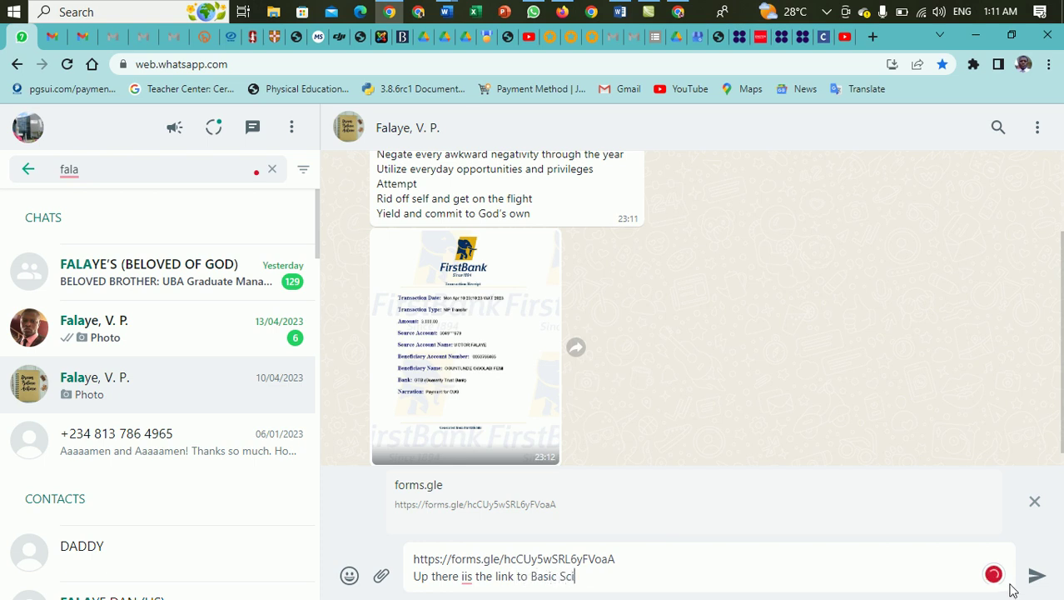
type("nce Drill.")
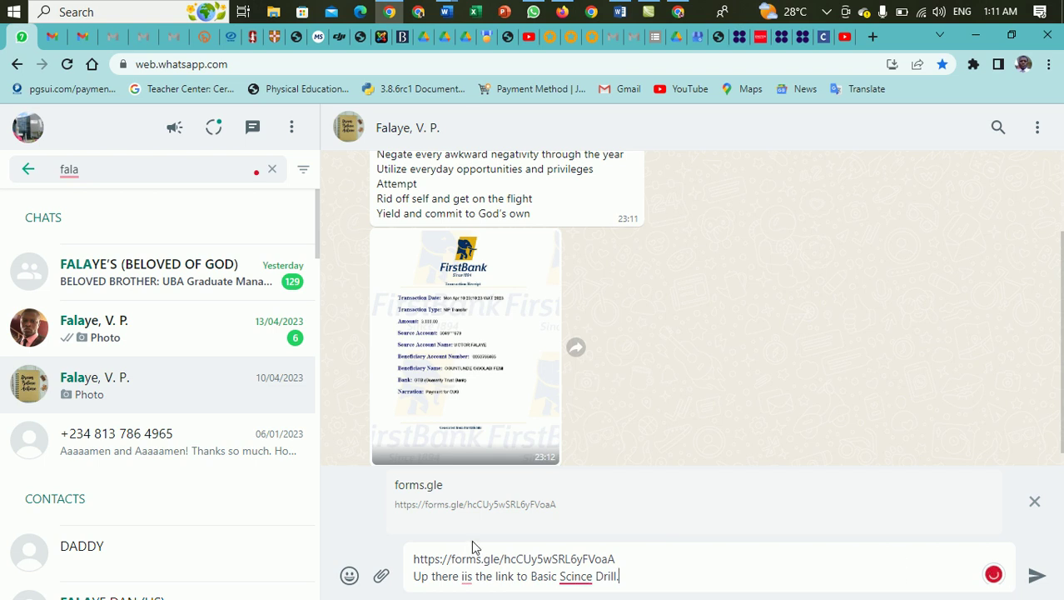
- Correct the message's misspelled words to "is" and "Science" using the spelling suggestions, and send the message to the chat
mouse_move(573, 580)
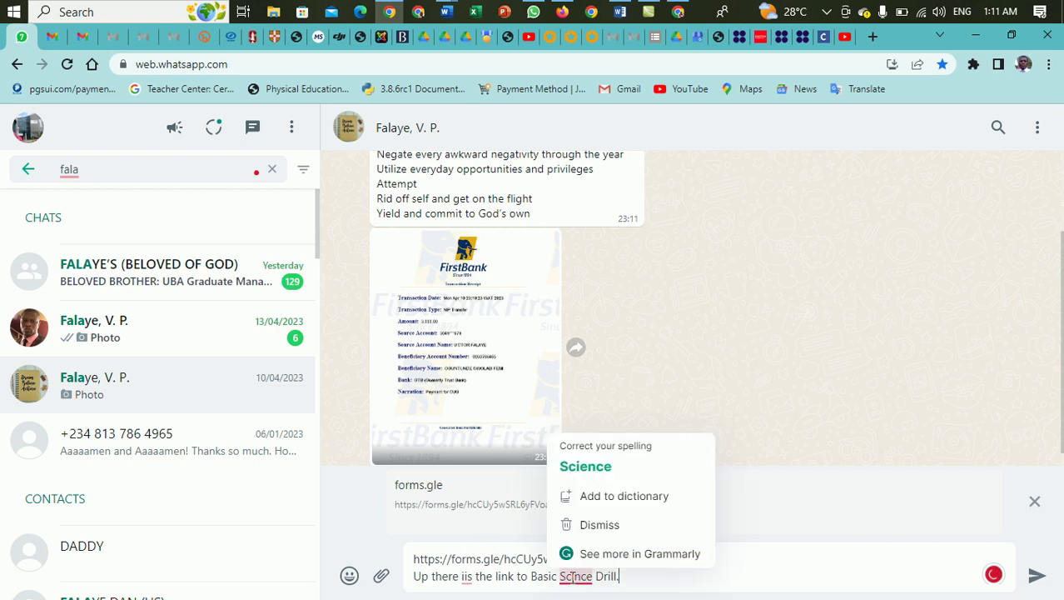
left_click(567, 468)
mouse_move(468, 571)
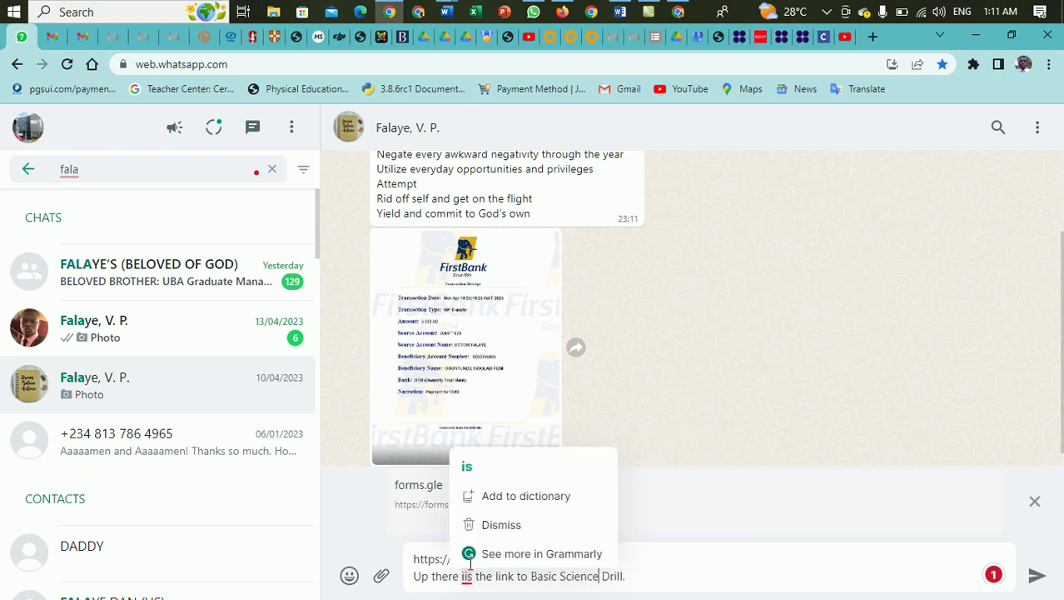
left_click(485, 468)
left_click(626, 575)
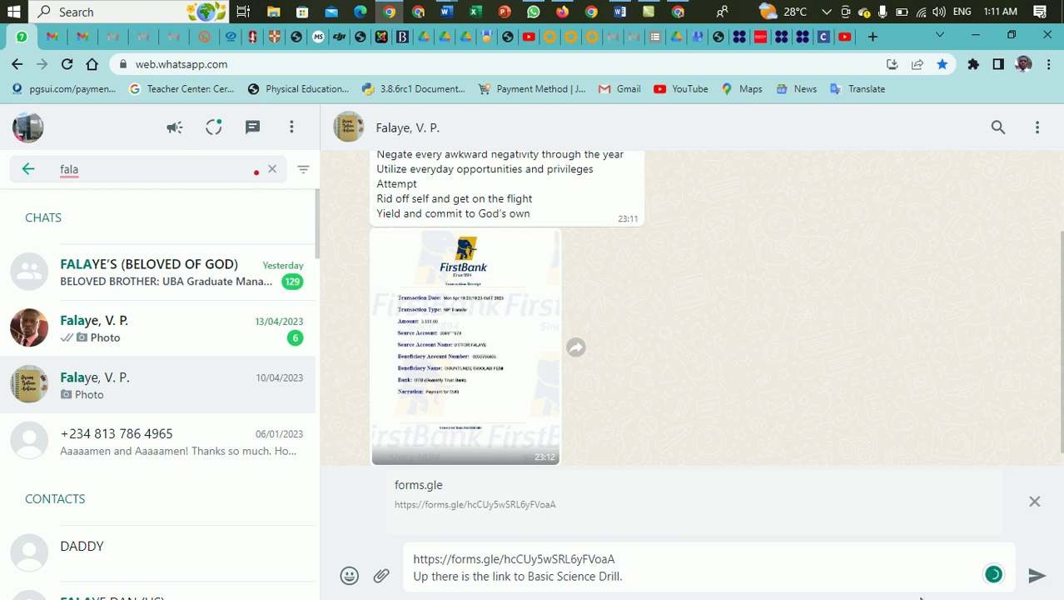
left_click(1035, 577)
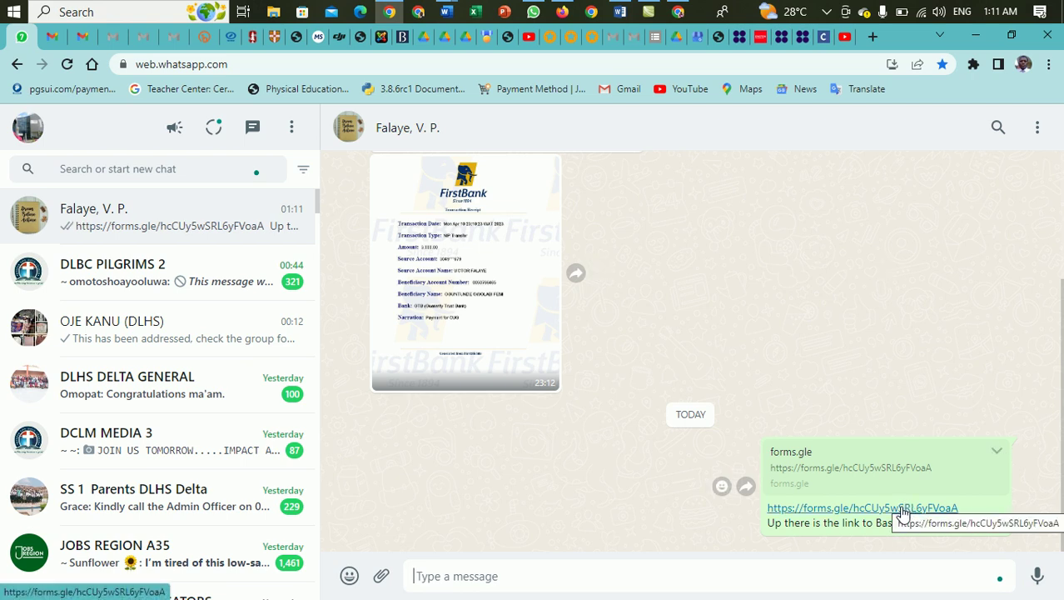
- Open the form link from the sent message and look through the quiz questions as a respondent
left_click(904, 509)
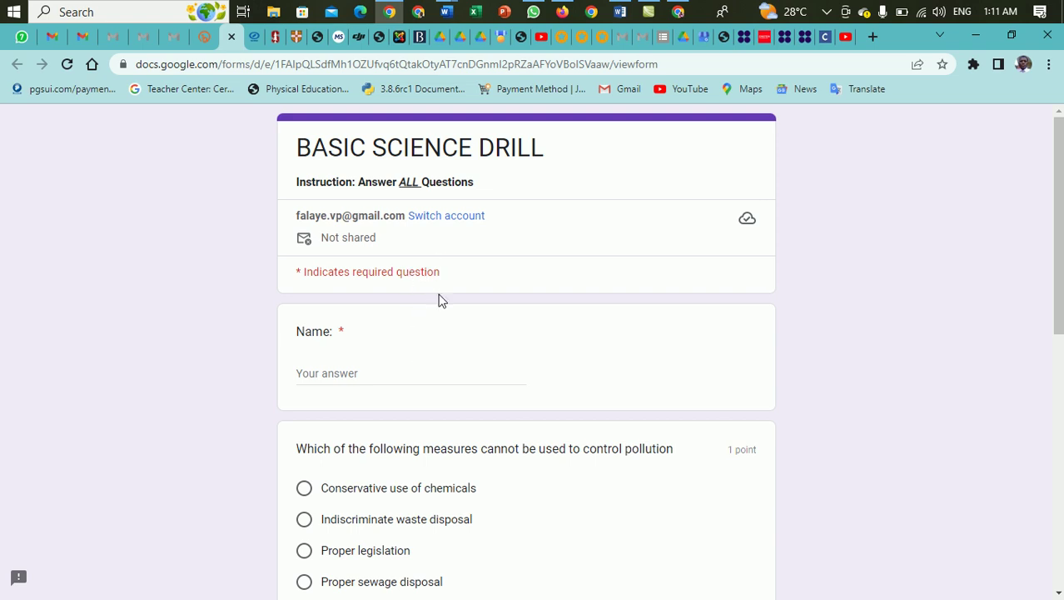
scroll(449, 316, "down", 3)
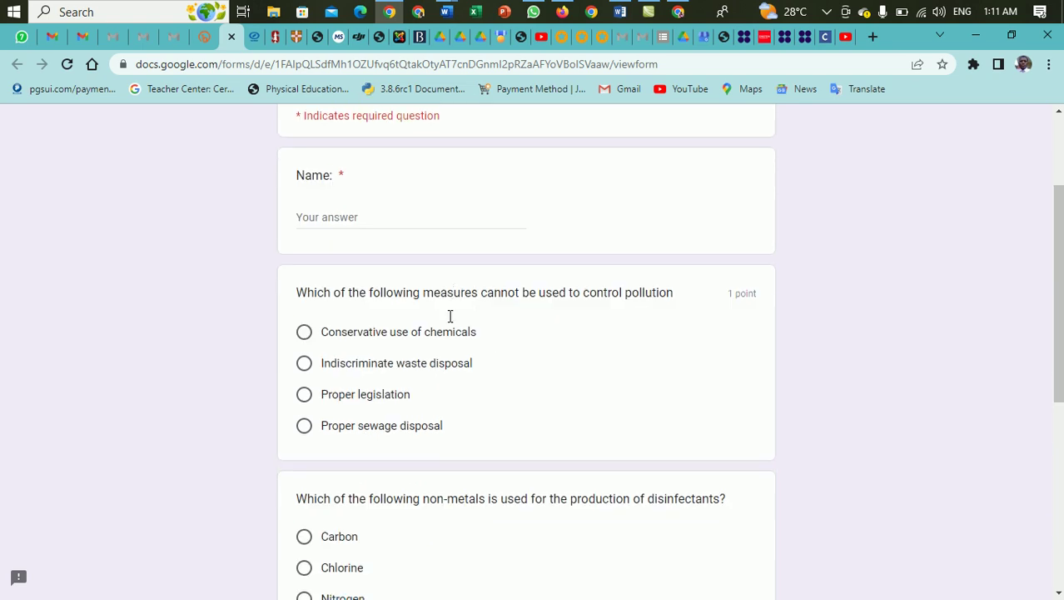
scroll(448, 317, "down", 1)
scroll(448, 318, "up", 1)
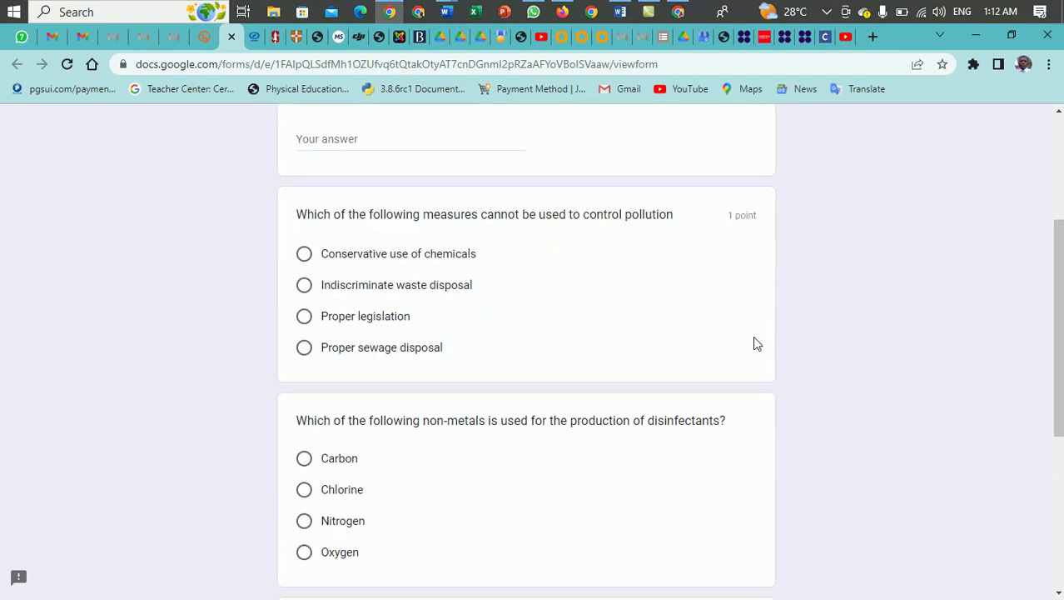
scroll(732, 436, "down", 1)
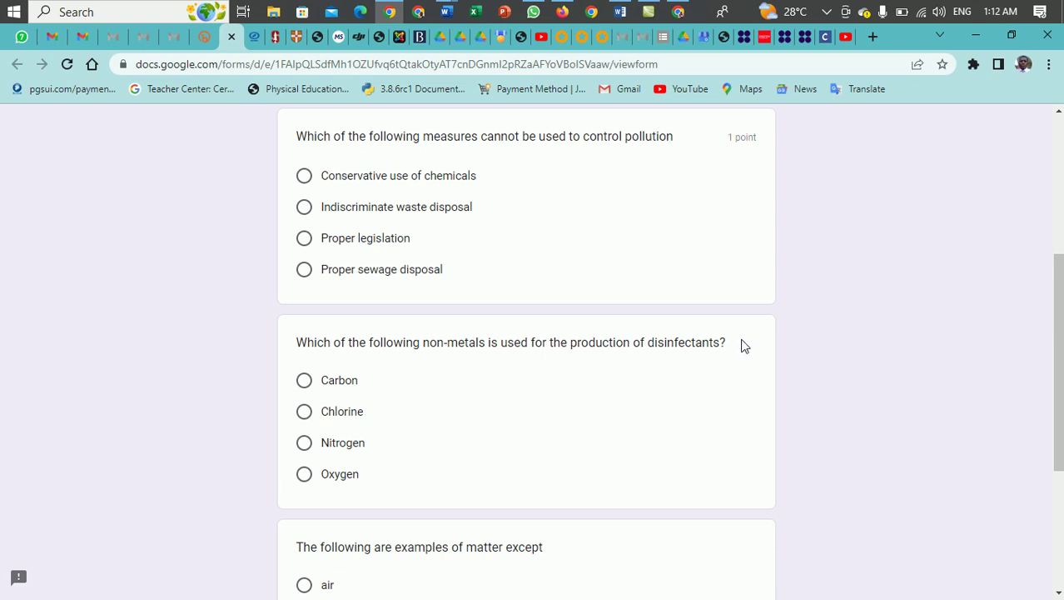
scroll(725, 488, "down", 3)
scroll(728, 438, "up", 3)
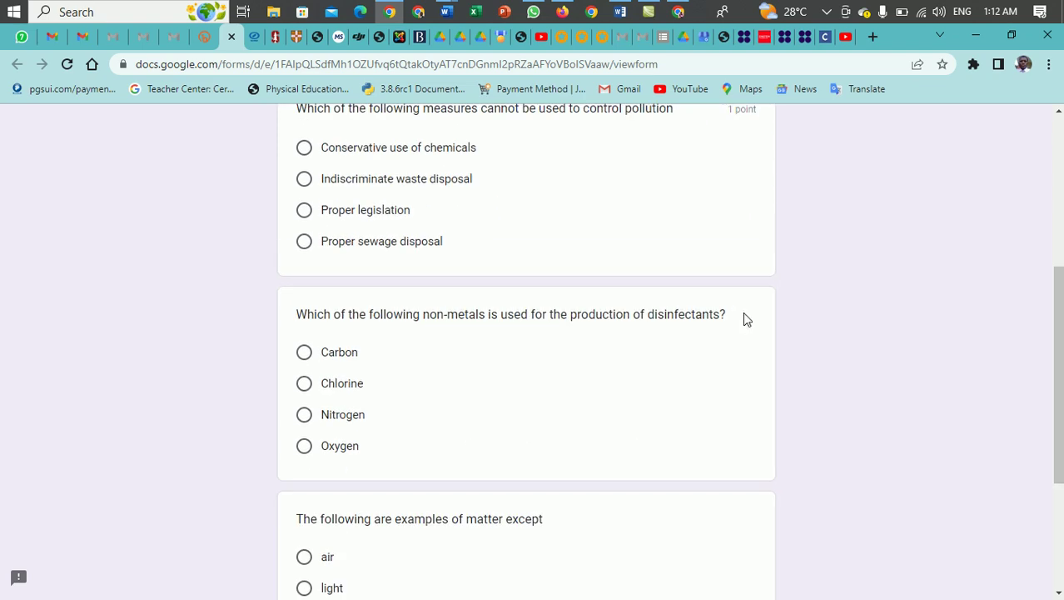
scroll(618, 322, "up", 1)
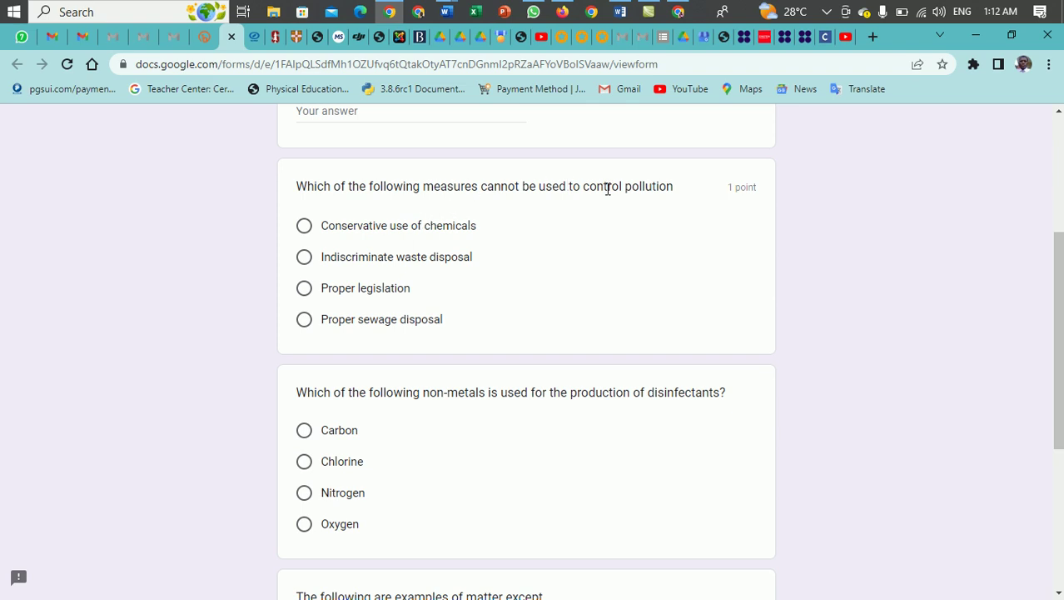
- Answer the pollution question with Indiscriminate waste disposal, the disinfectants question with Nitrogen, and the matter question with air
left_click(304, 257)
scroll(442, 312, "down", 3)
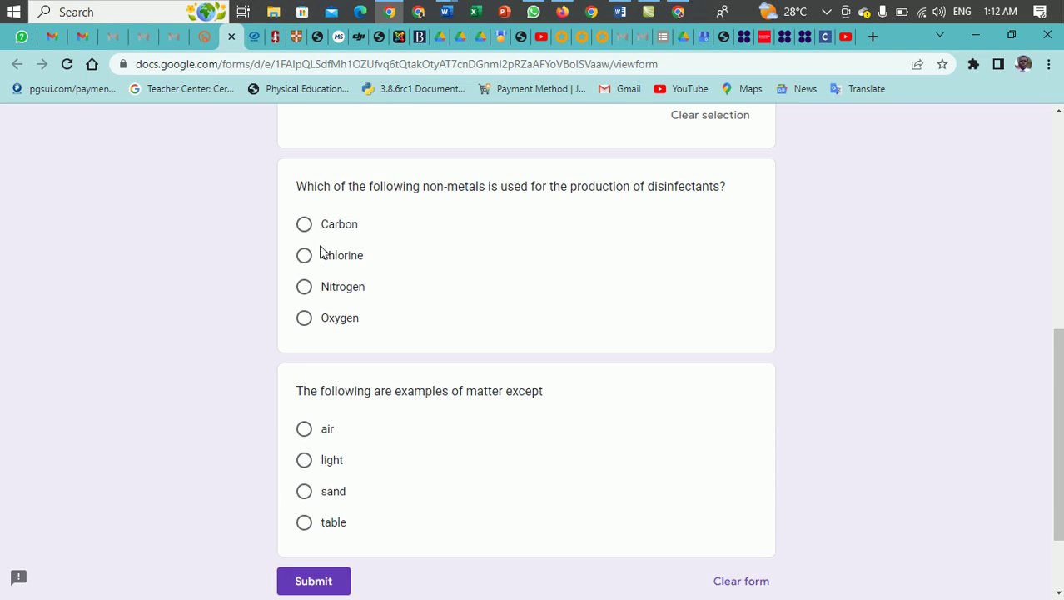
left_click(304, 285)
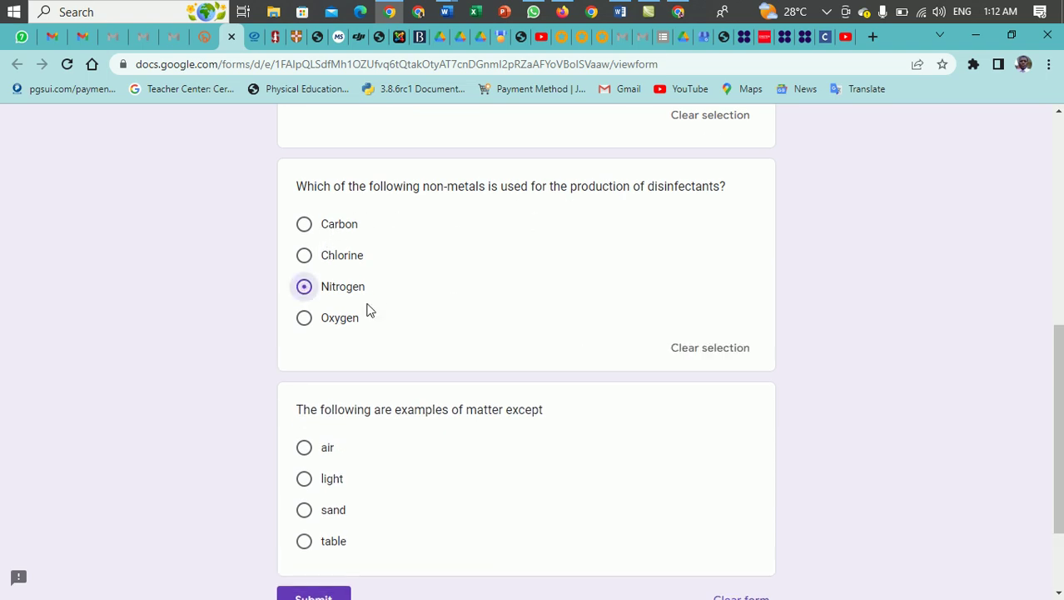
scroll(582, 355, "down", 2)
left_click(304, 323)
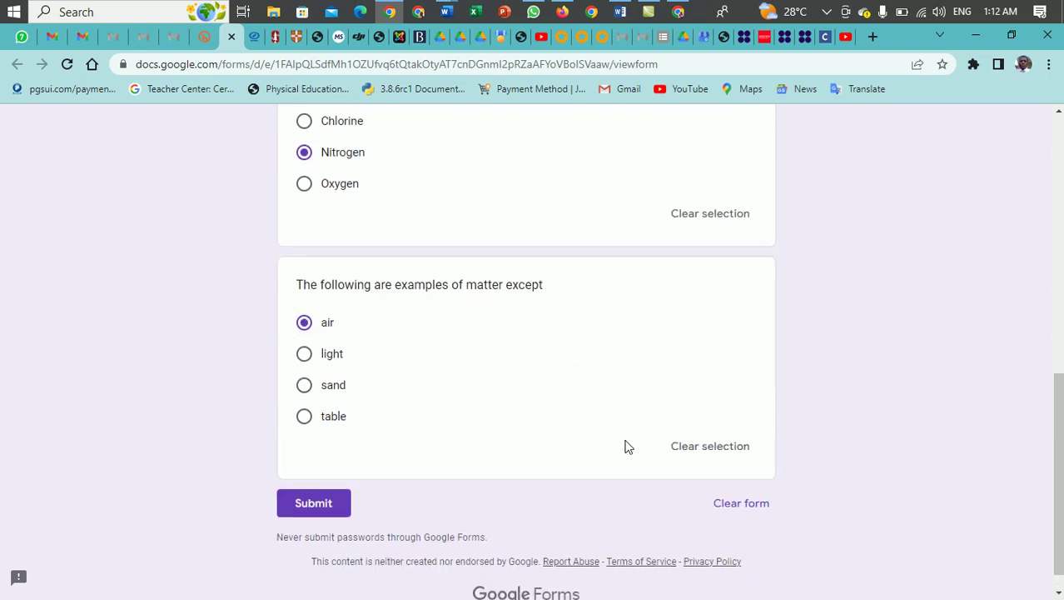
scroll(727, 439, "up", 10)
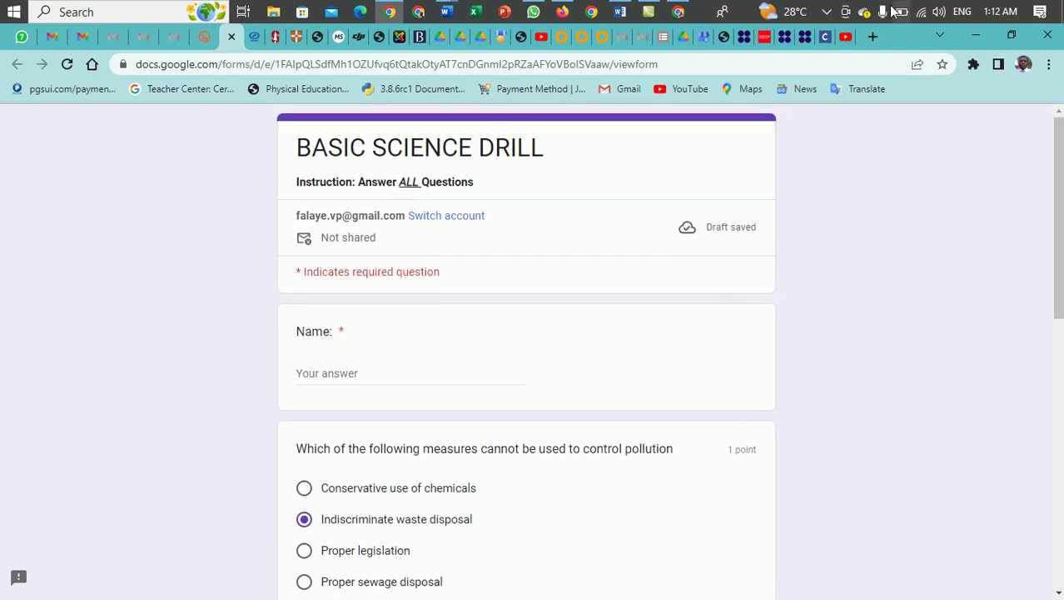
left_click(826, 14)
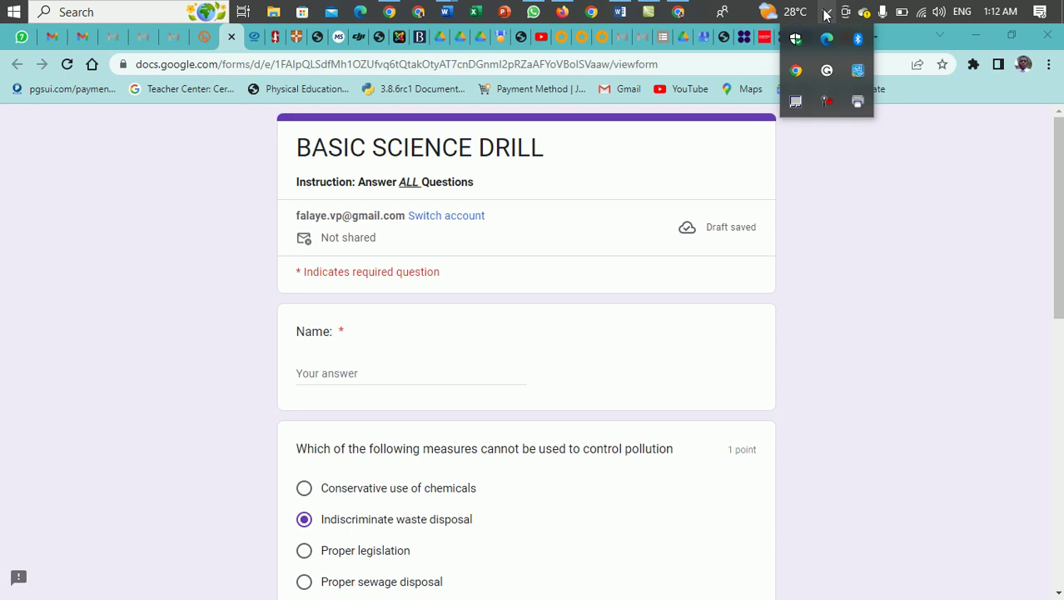
left_click(828, 101)
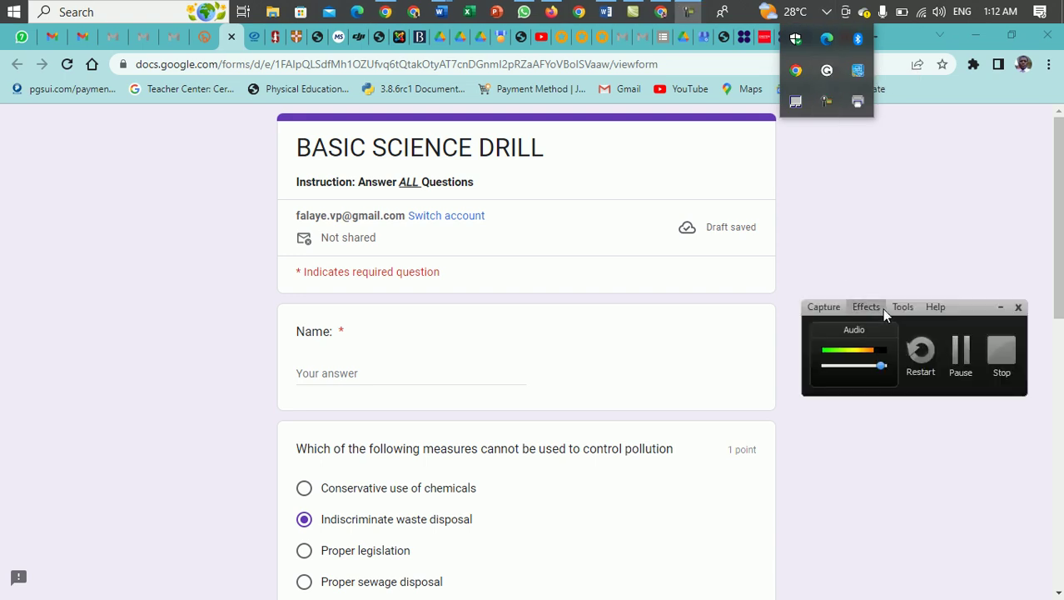